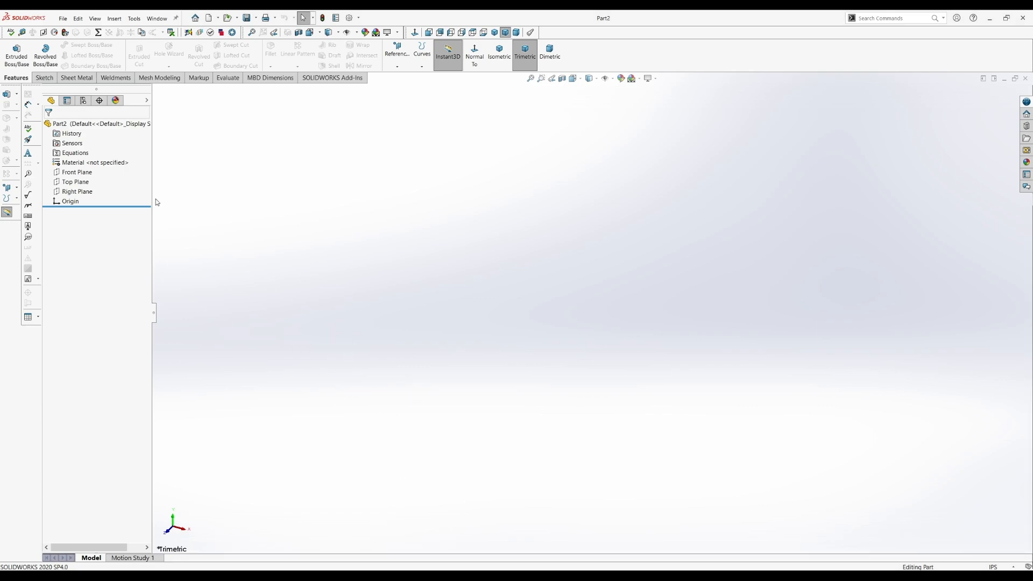
Step: Show the Front, Top and Right reference planes in the graphics area
click(97, 172)
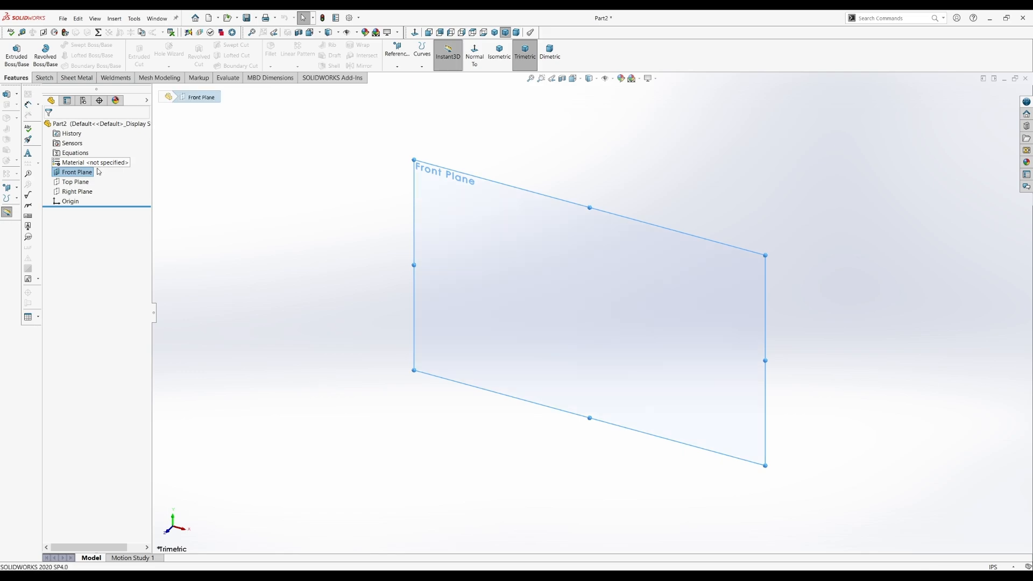
click(89, 182)
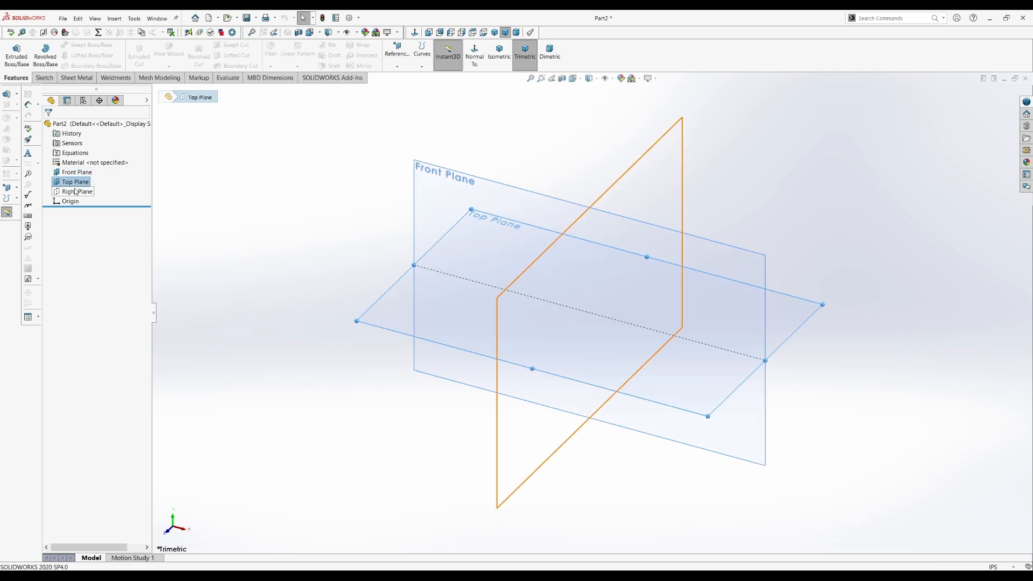
click(76, 192)
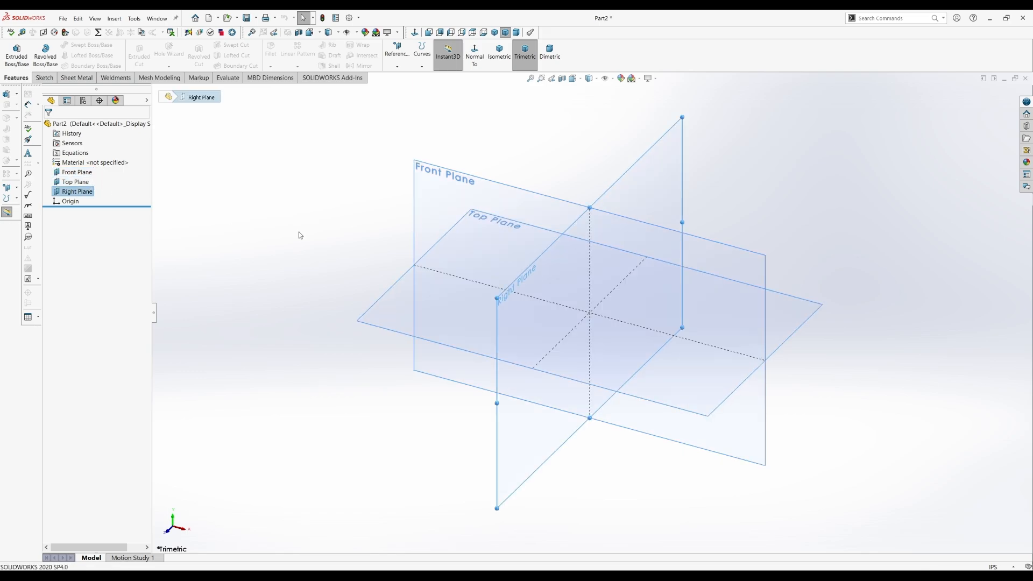
click(330, 202)
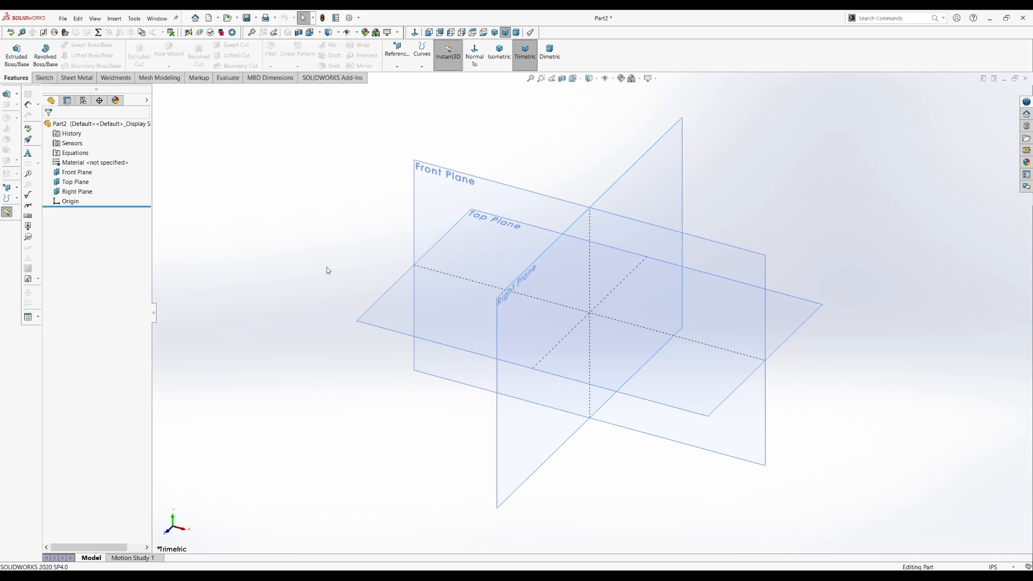
Step: Hide the Top Plane and show it again
click(86, 183)
click(108, 173)
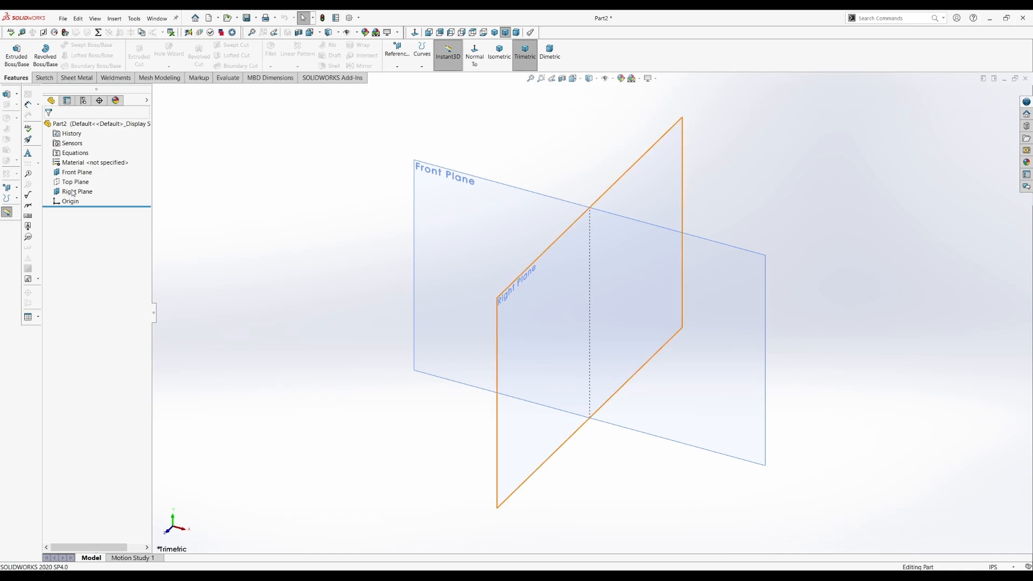
click(79, 183)
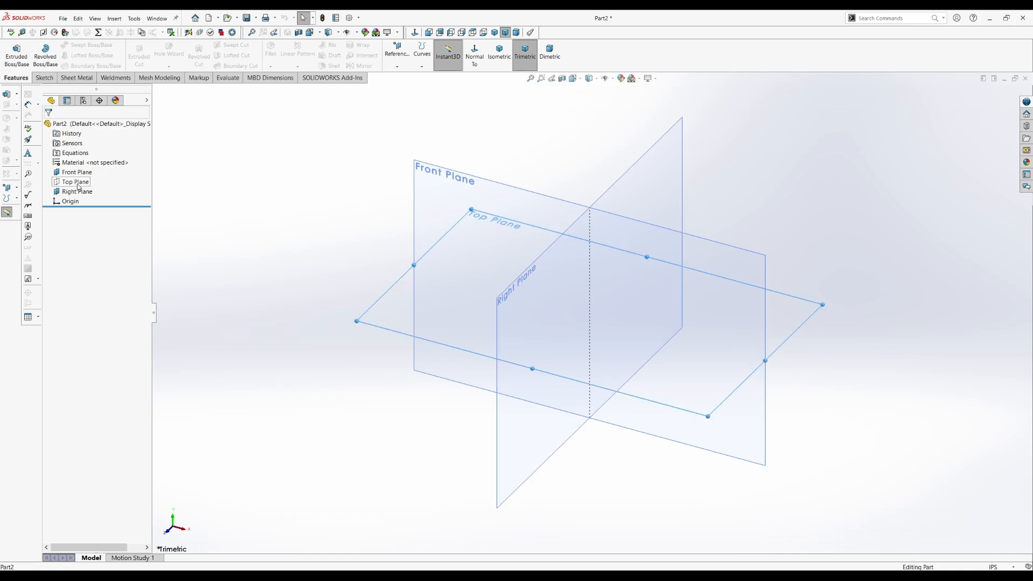
click(97, 172)
click(310, 225)
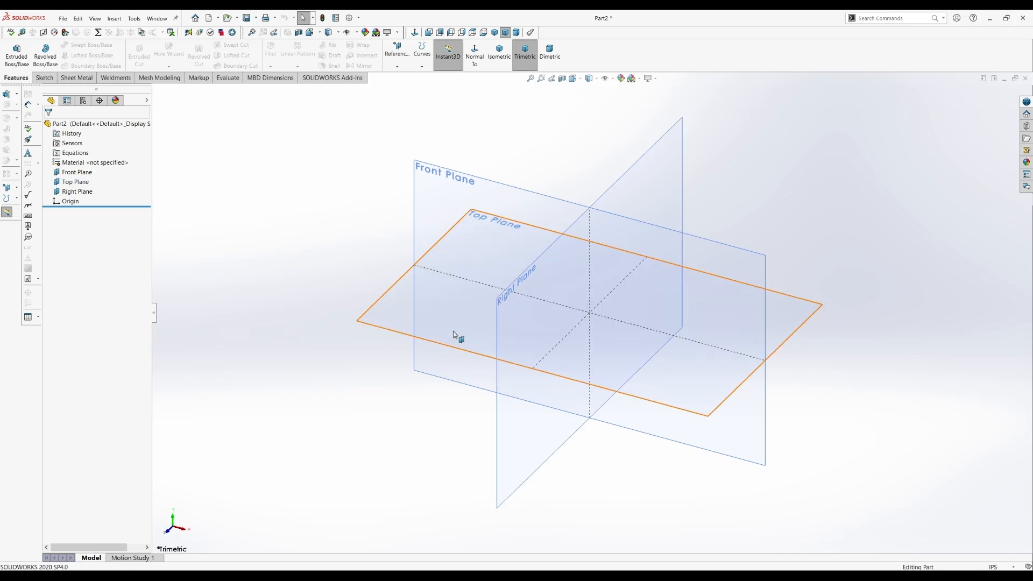
Step: Start an Extruded Boss/Base sketch on the Front Plane and draw a center rectangle about 3.37 by 3.32 in at the origin
click(441, 190)
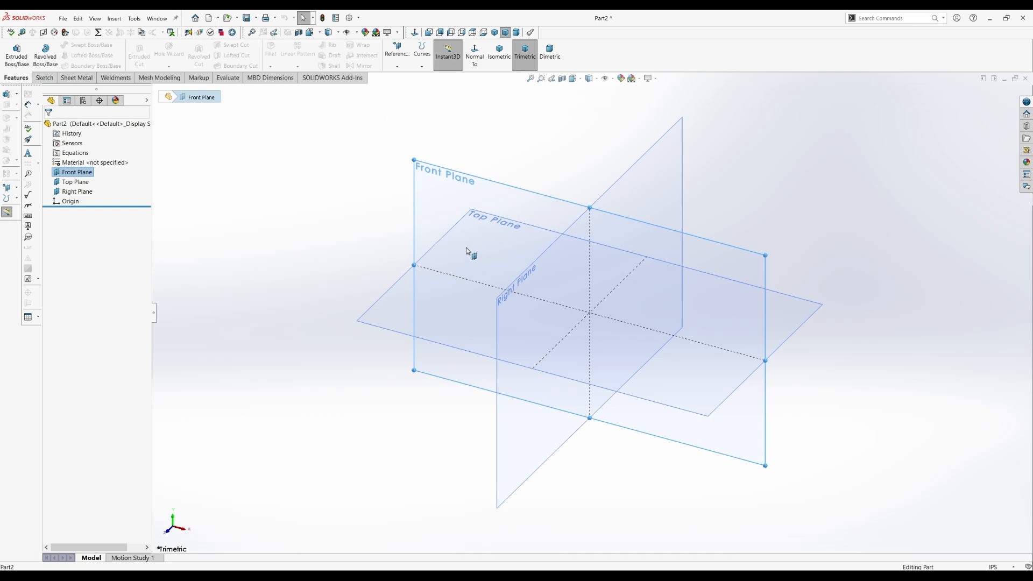
click(475, 58)
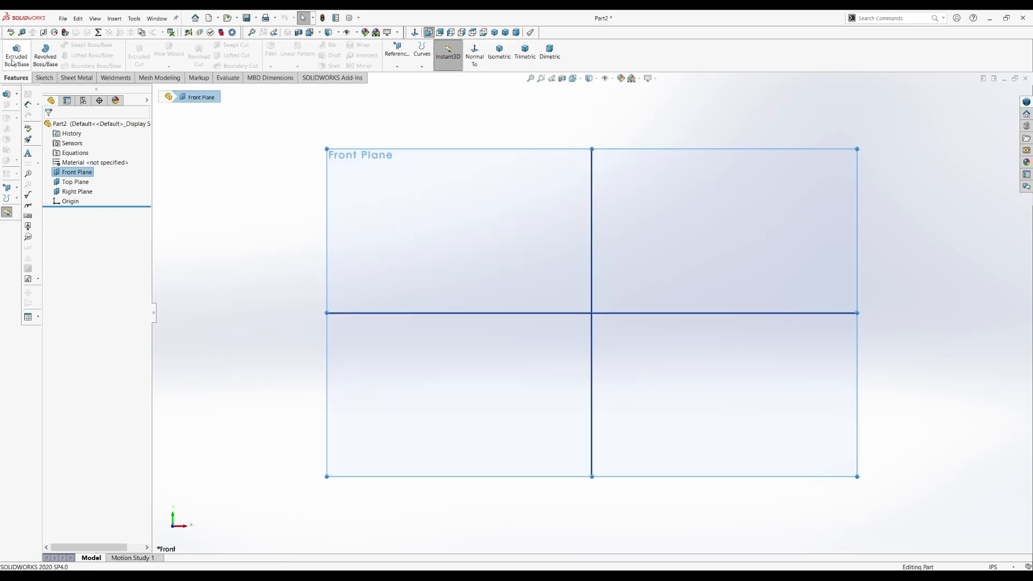
click(17, 59)
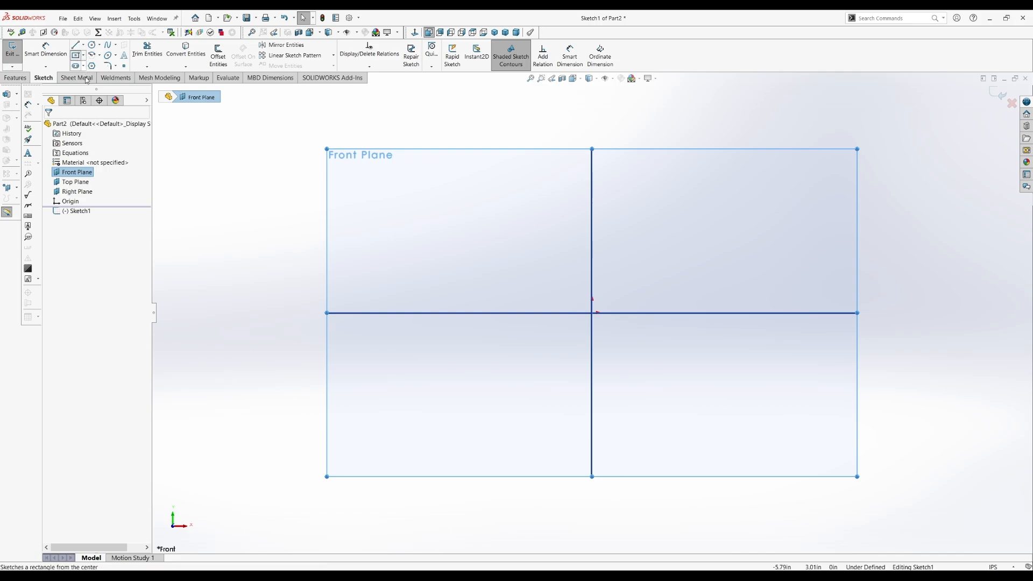
click(592, 313)
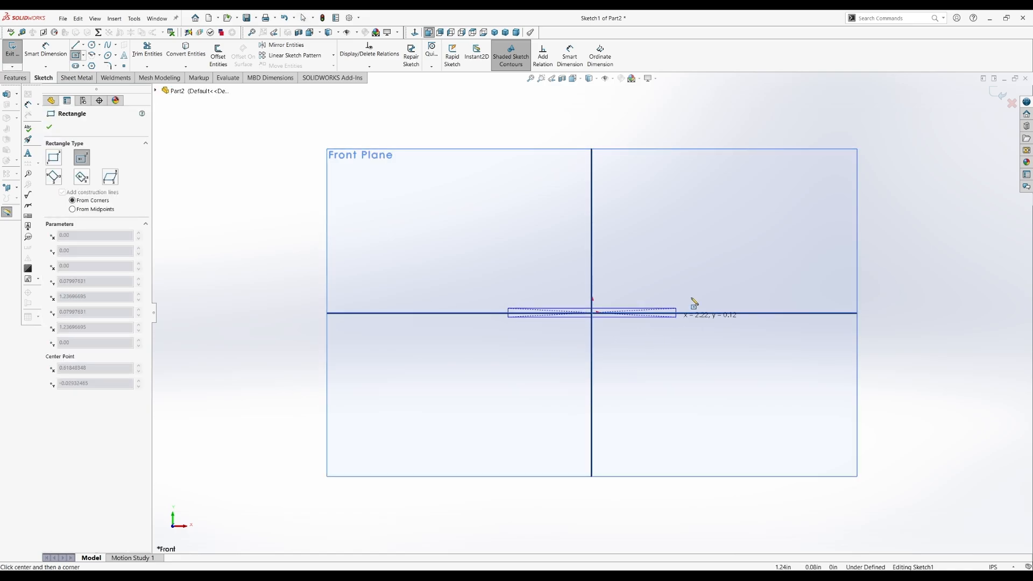
click(720, 188)
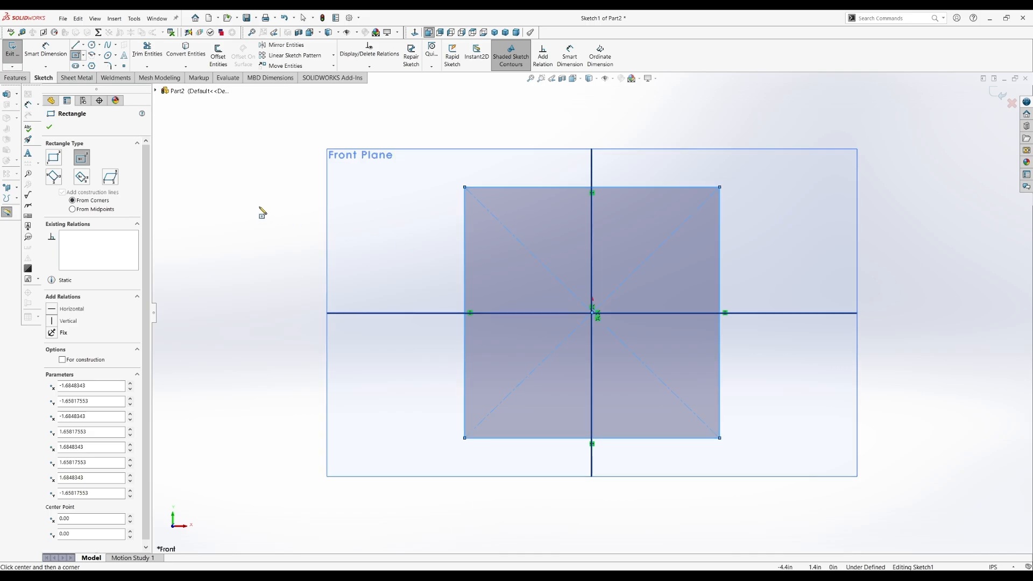
key(Escape)
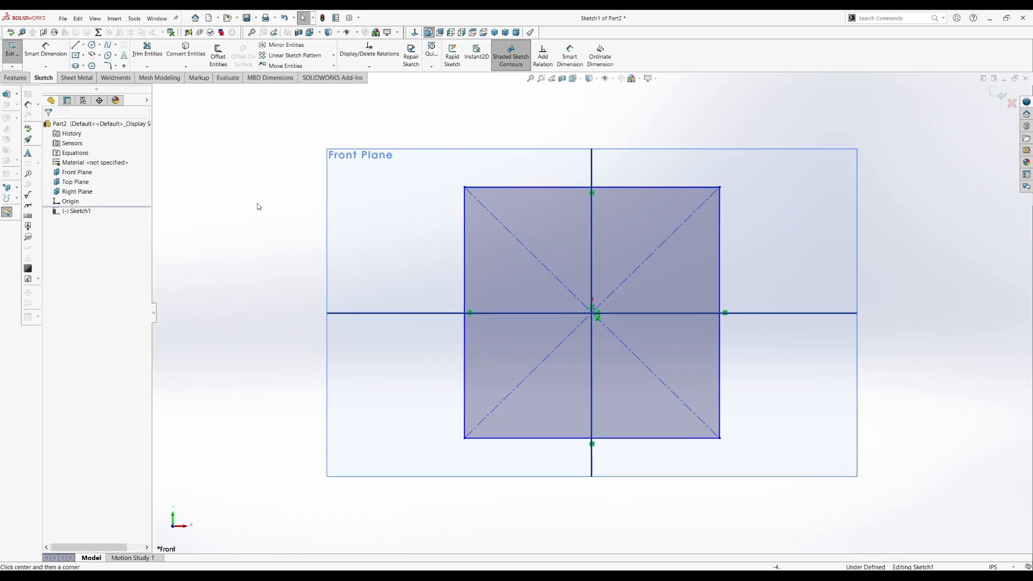
Step: Dimension the rectangle's left vertical edge to 4 in
click(62, 52)
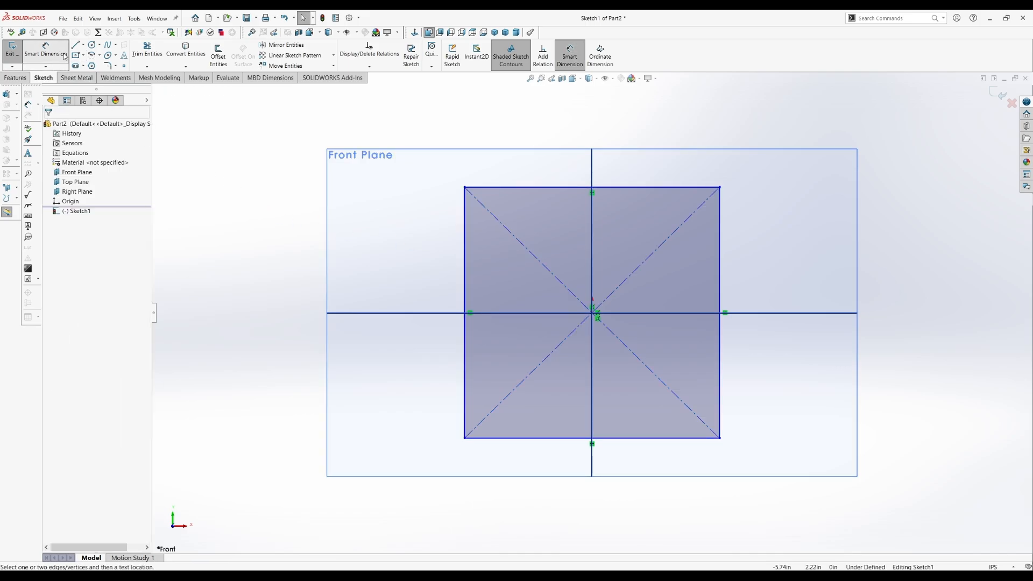
click(465, 263)
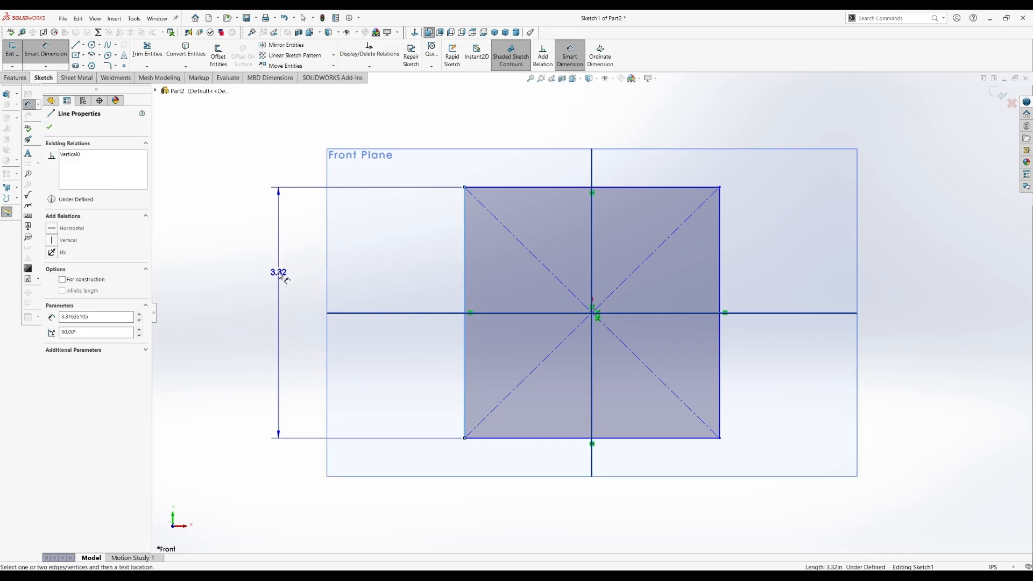
click(280, 275)
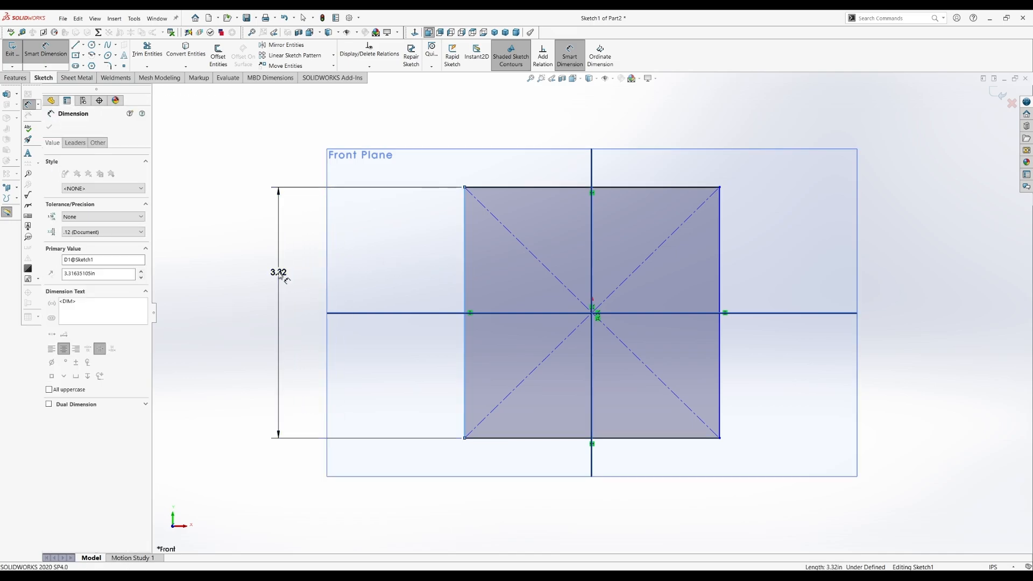
text(4)
key(Return)
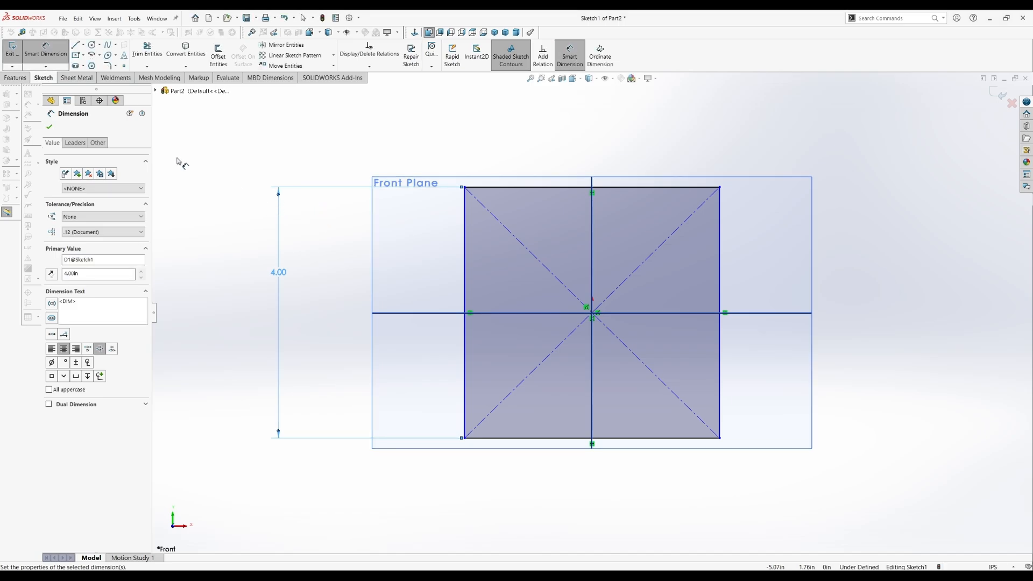
click(247, 153)
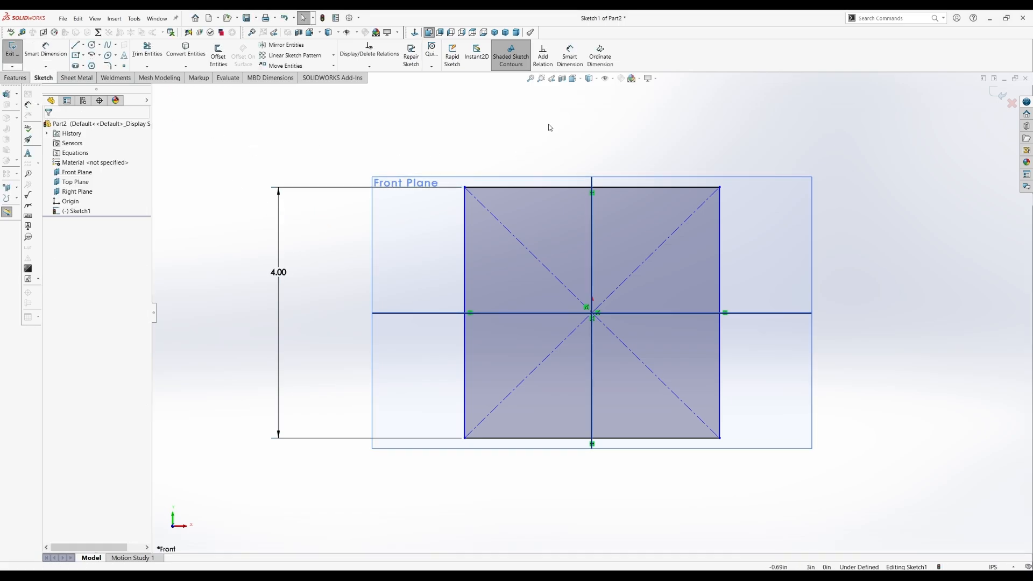
Step: Add an Equal relation between the rectangle's left and bottom edges, and move the vertical dimension closer to the rectangle
click(544, 56)
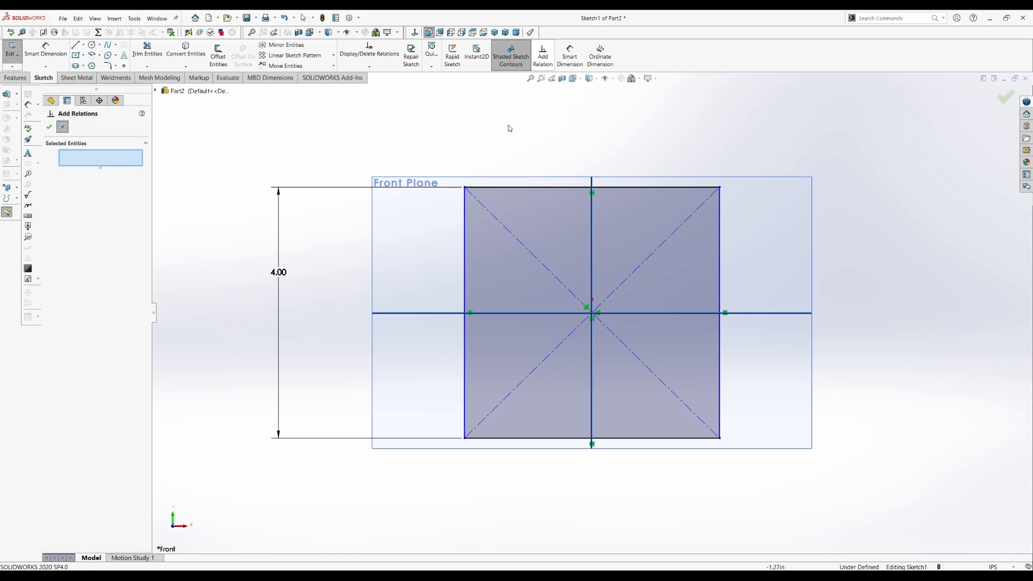
click(464, 258)
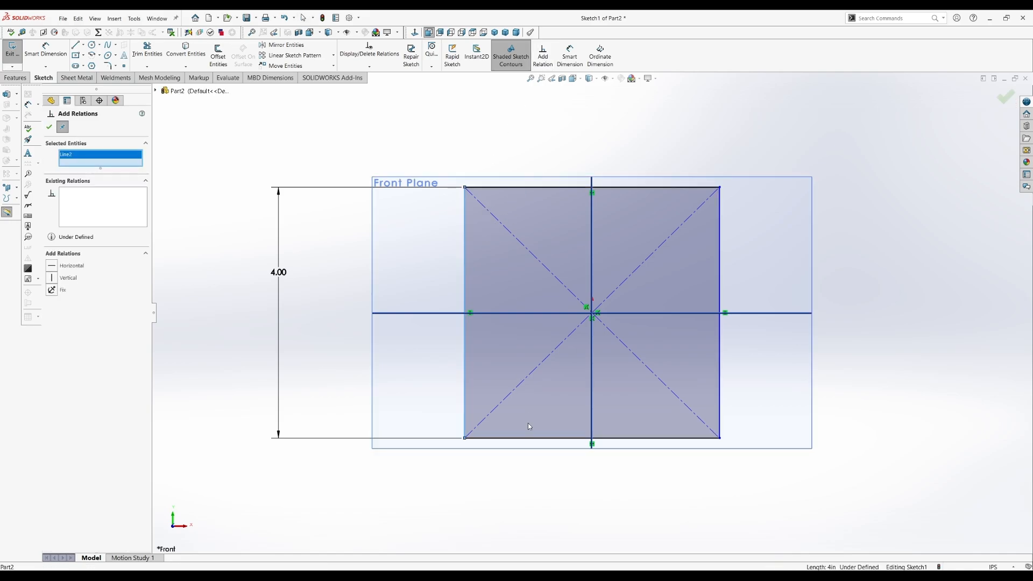
click(536, 438)
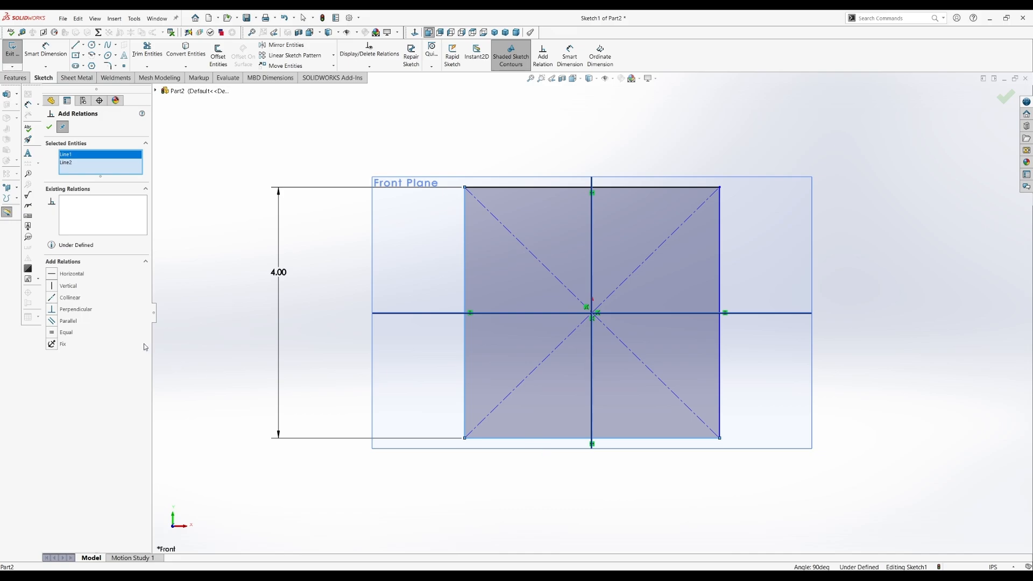
click(59, 334)
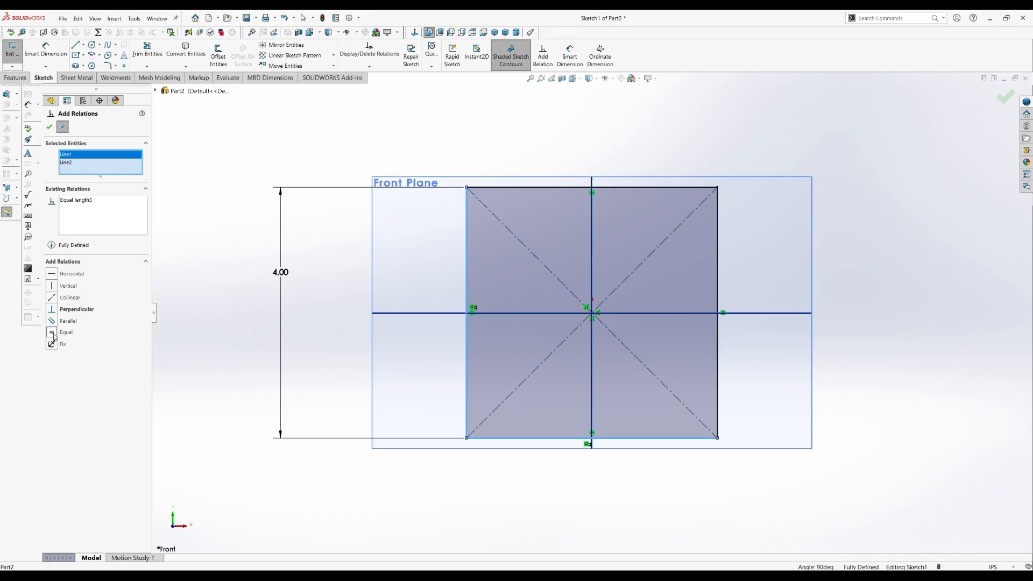
click(49, 127)
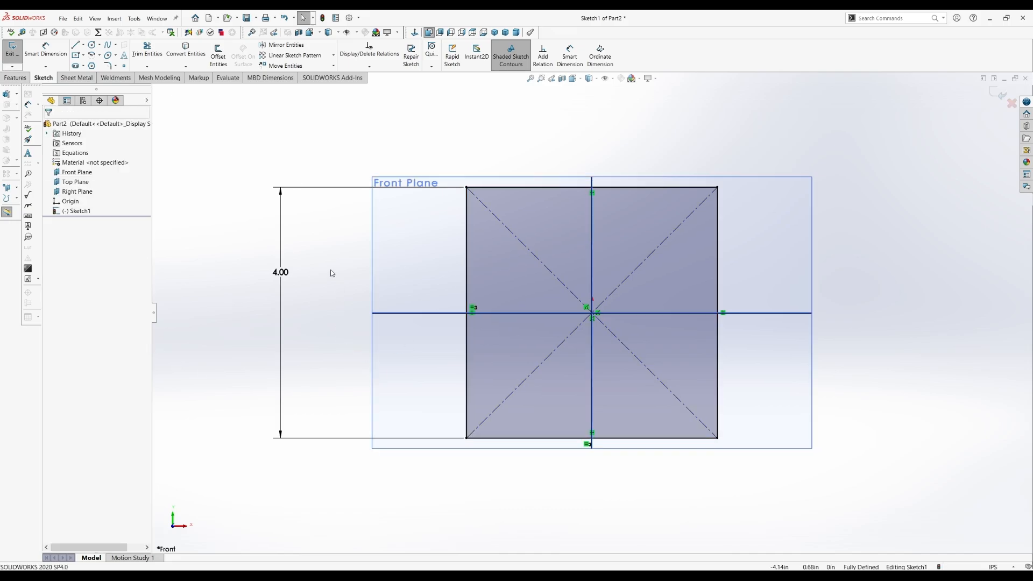
drag(289, 277, 338, 308)
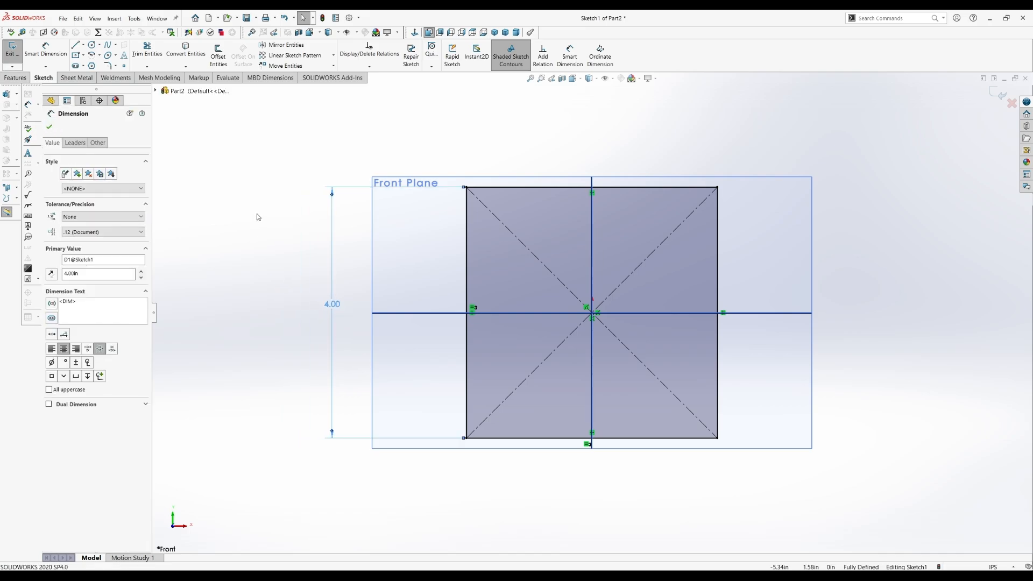
click(49, 127)
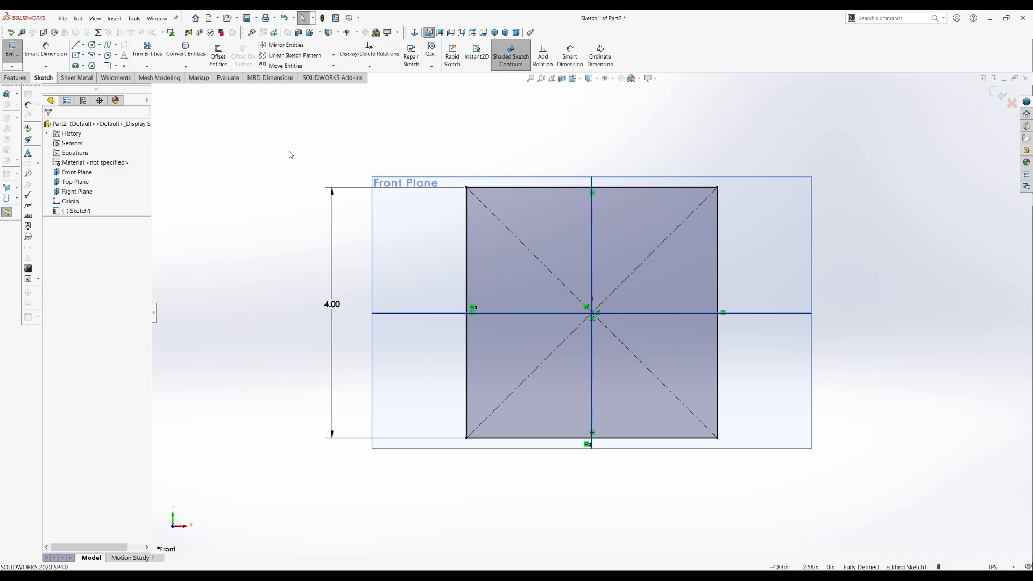
Step: Draw a circle about 2.65 in in diameter centered on the origin inside the square
click(93, 46)
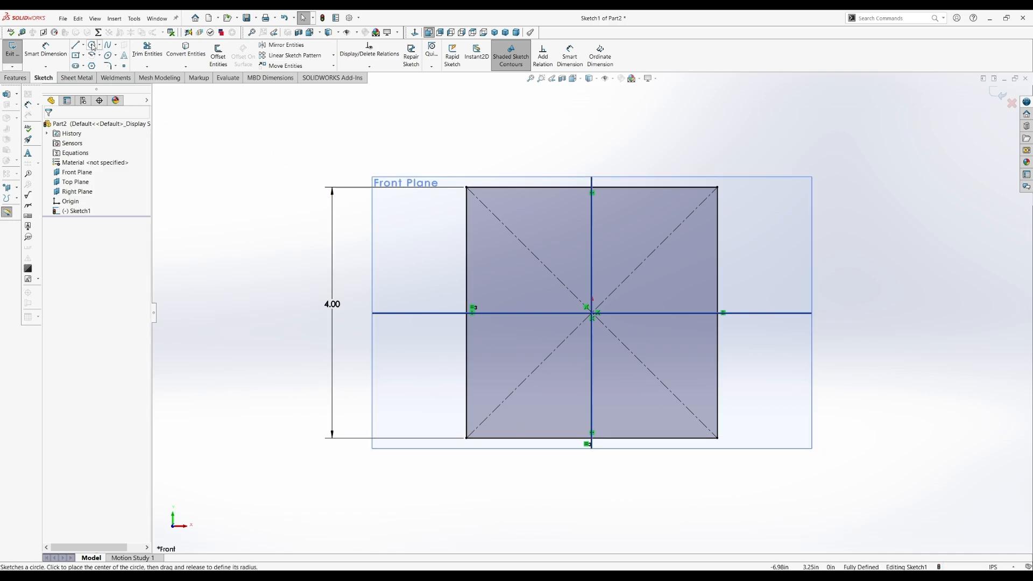
click(593, 314)
click(624, 238)
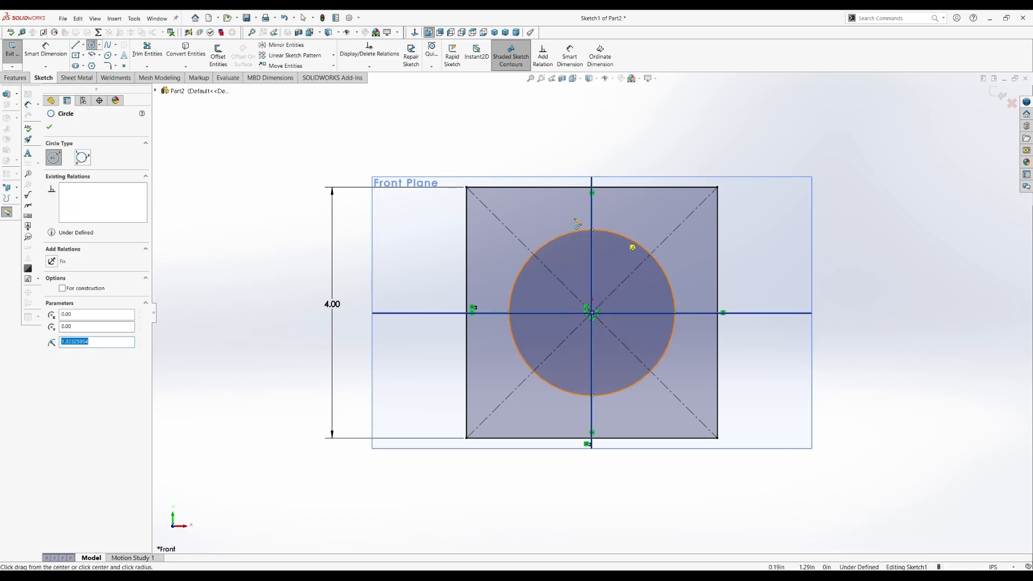
Step: Dimension the circle's diameter to 3 in
click(45, 50)
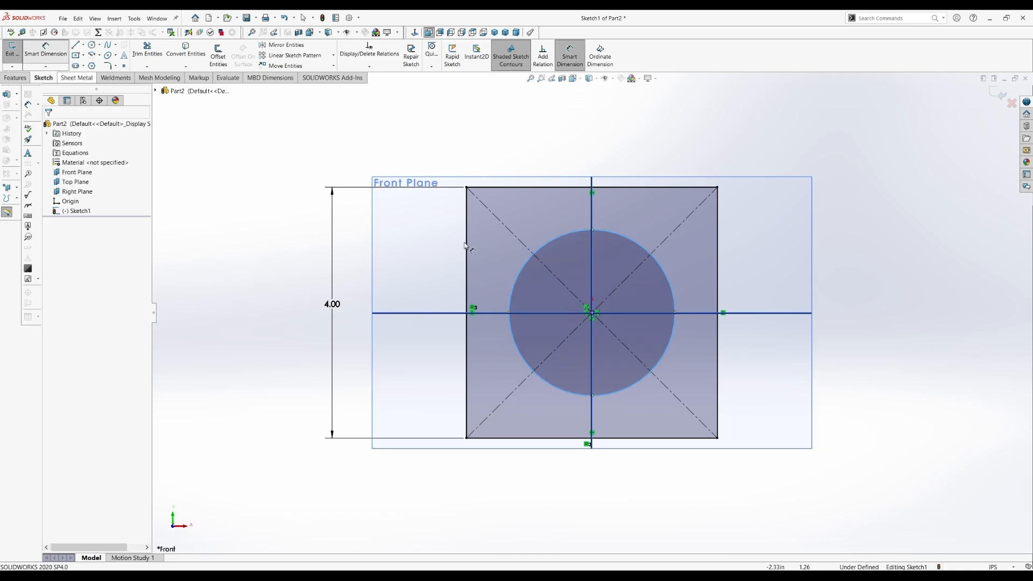
click(835, 297)
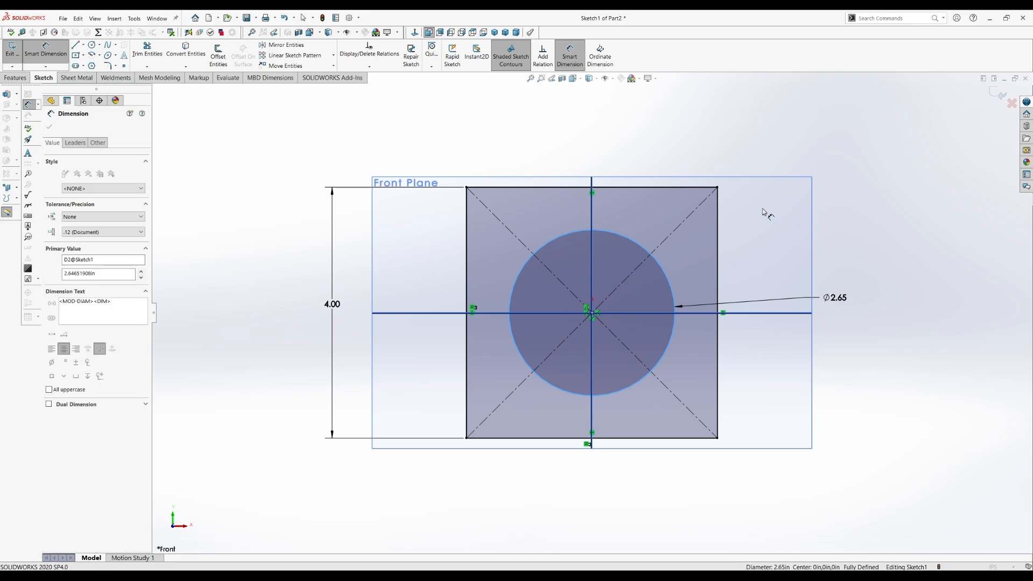
text(3)
key(Return)
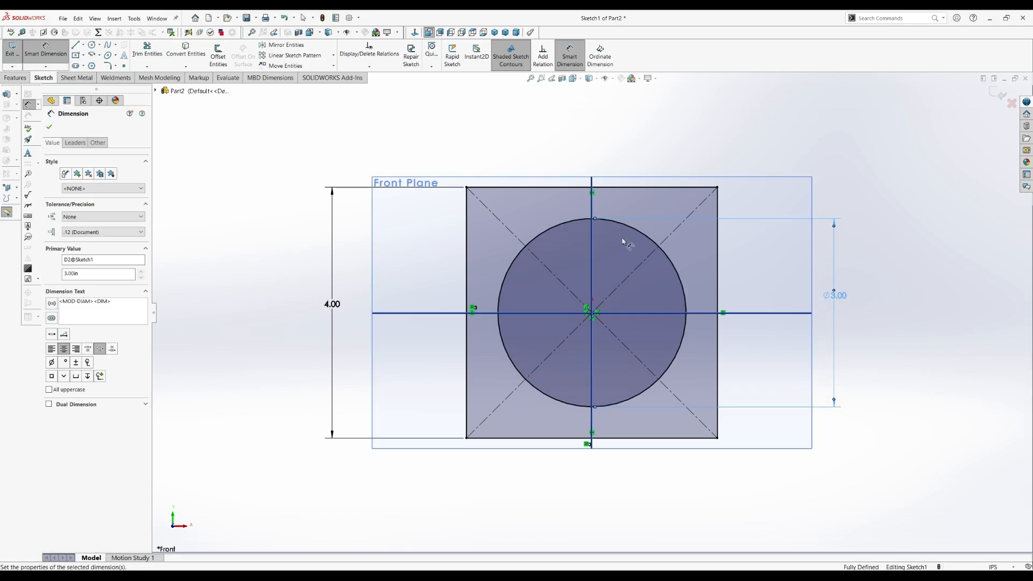
key(Escape)
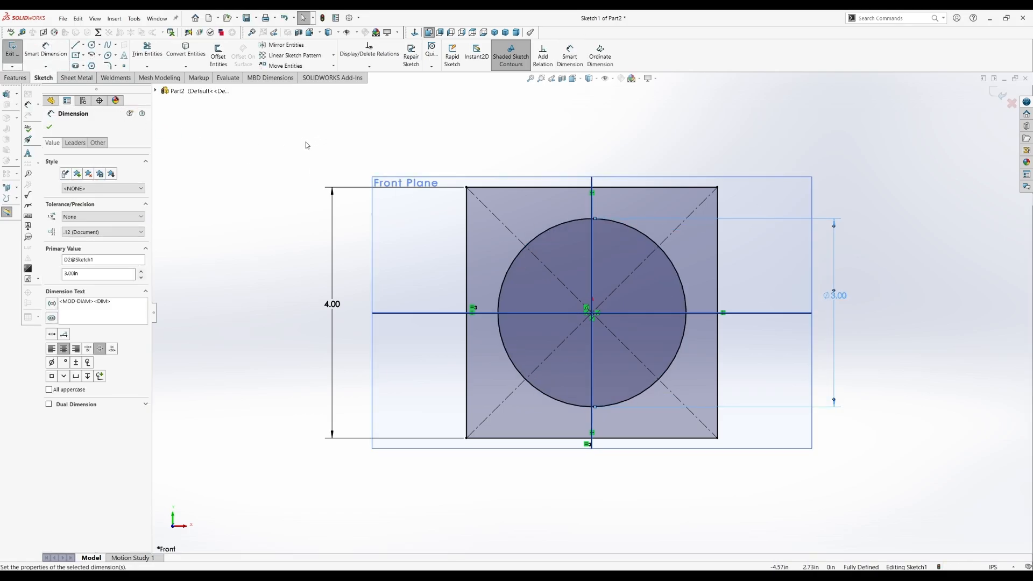
scroll(584, 318, up, 1)
scroll(756, 177, down, 1)
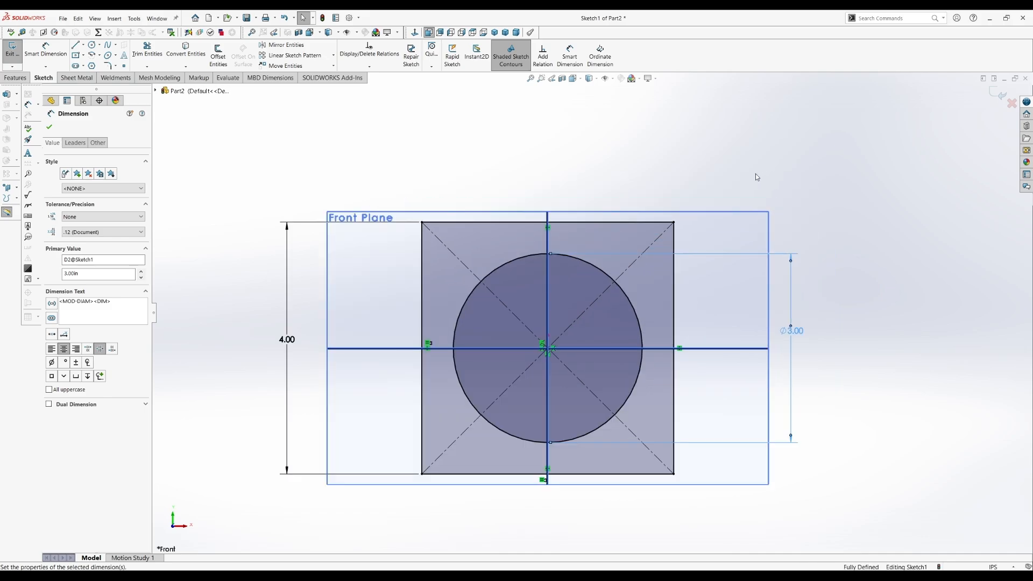
scroll(706, 193, down, 1)
scroll(563, 257, up, 1)
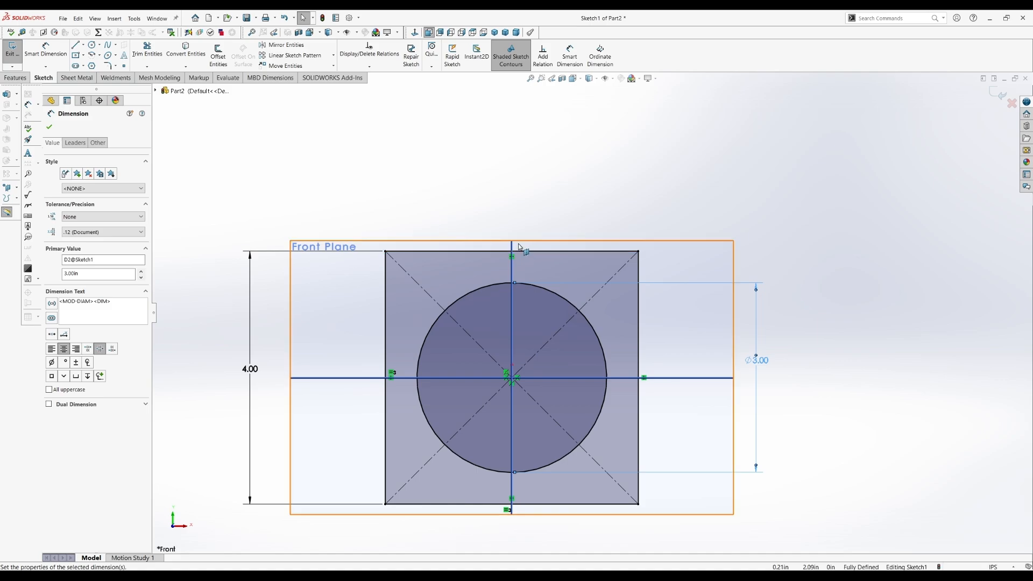
key(l)
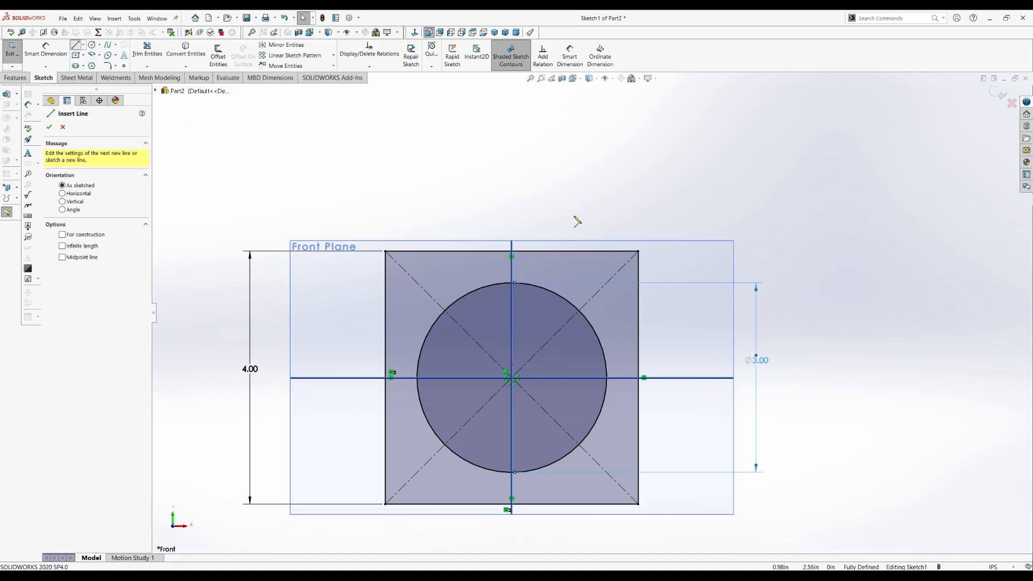
click(639, 251)
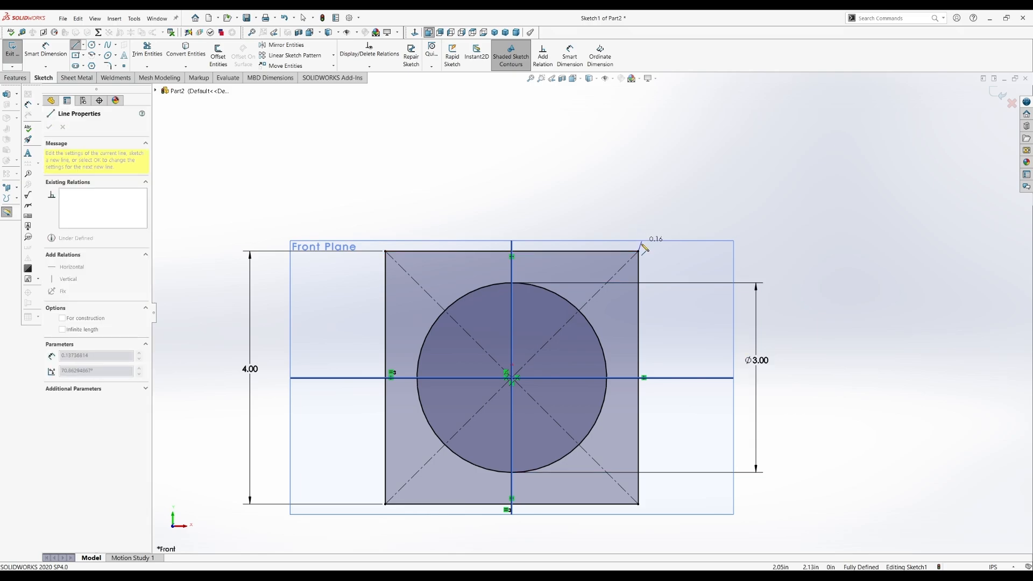
key(a)
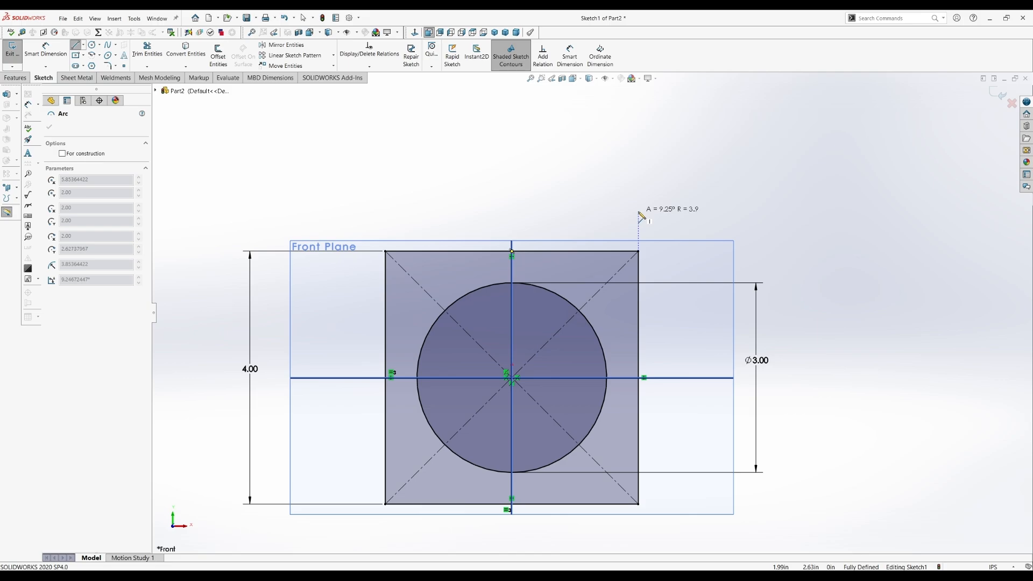
click(639, 213)
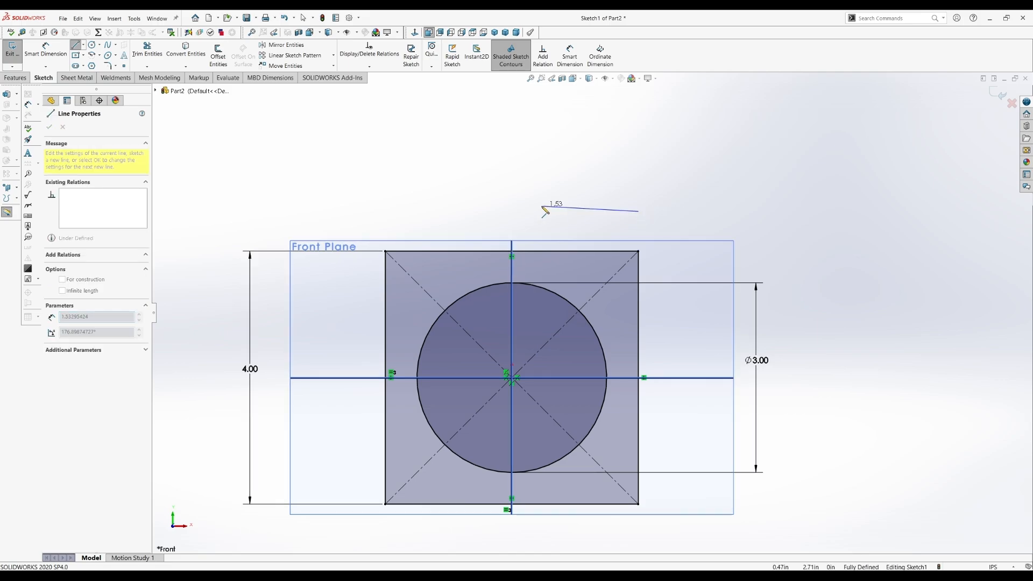
key(Escape)
key(Escape)
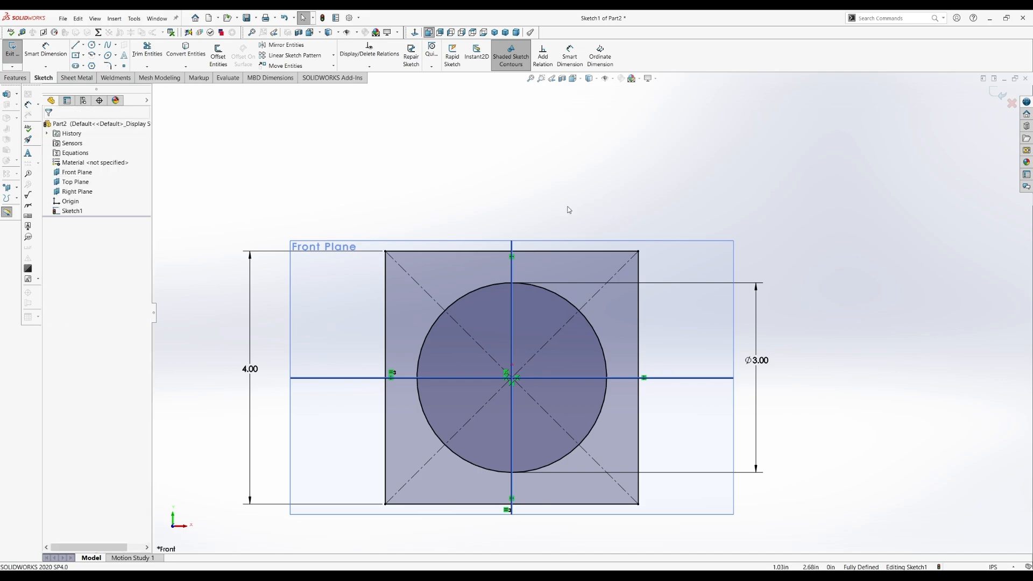
Step: Draw three connected lines forming a tab about 2.7 in wide and 0.68 in high from the square's upper-right corner back to its top edge
click(639, 251)
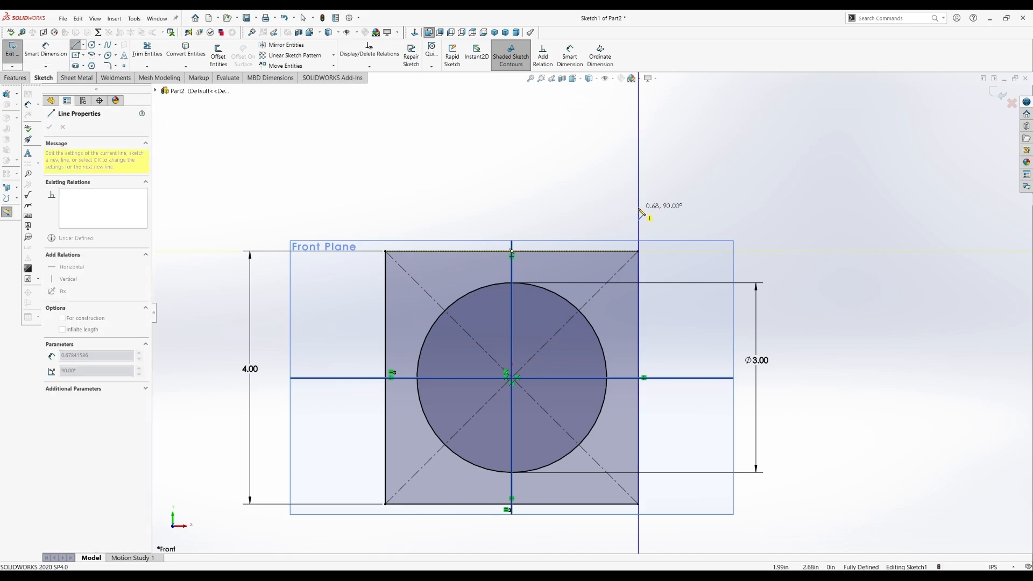
click(639, 207)
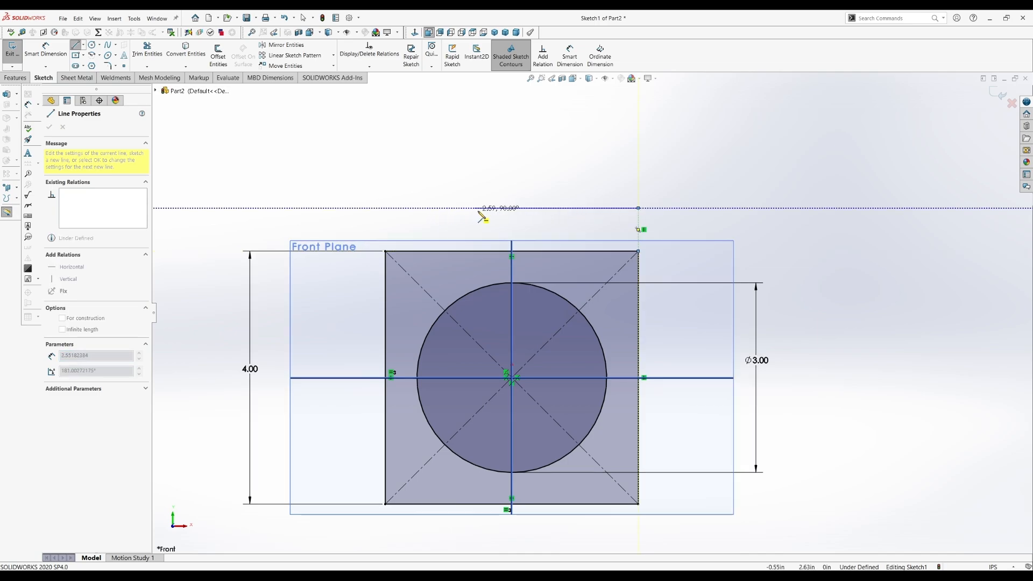
click(469, 208)
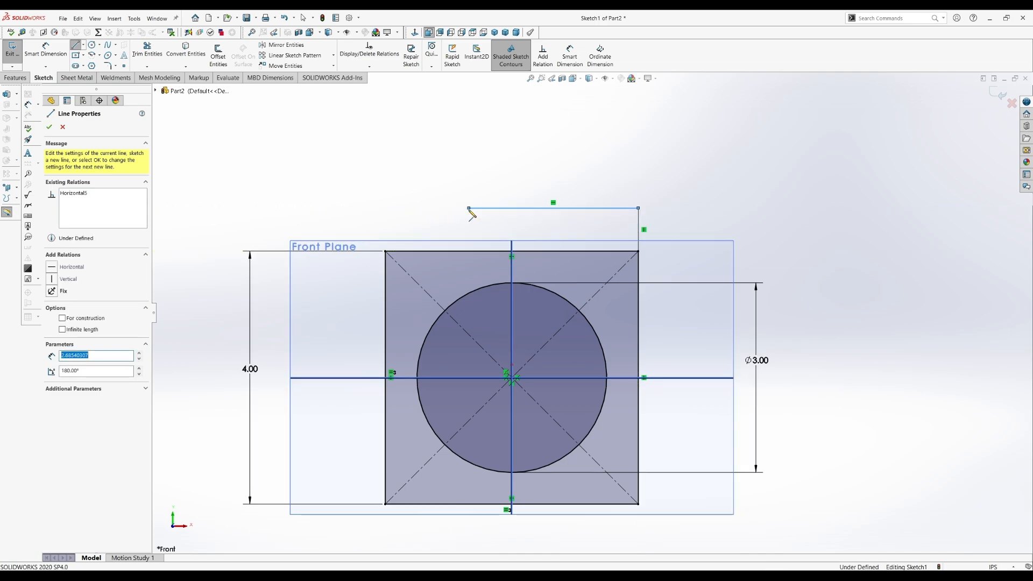
click(469, 252)
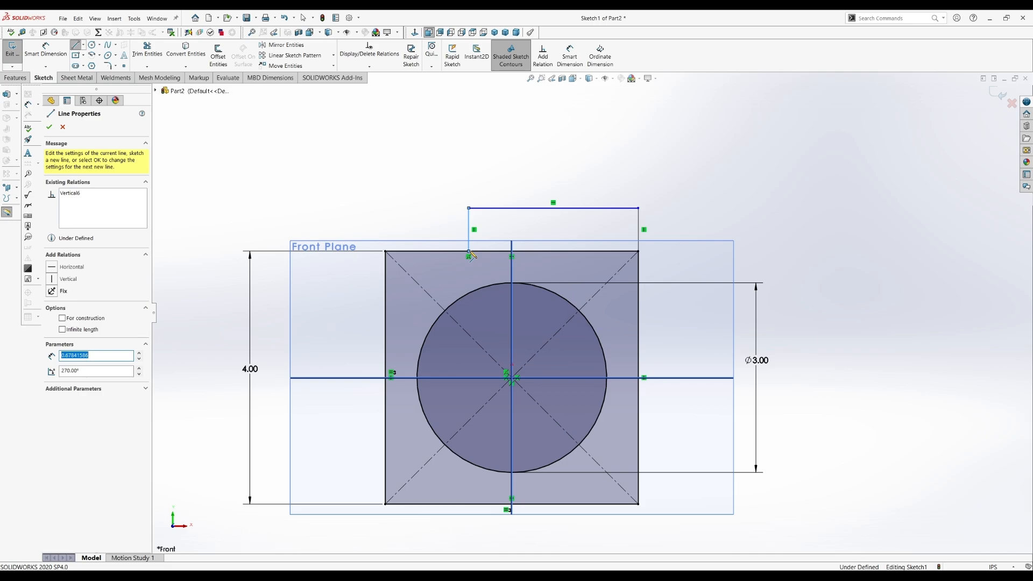
key(Escape)
key(Escape)
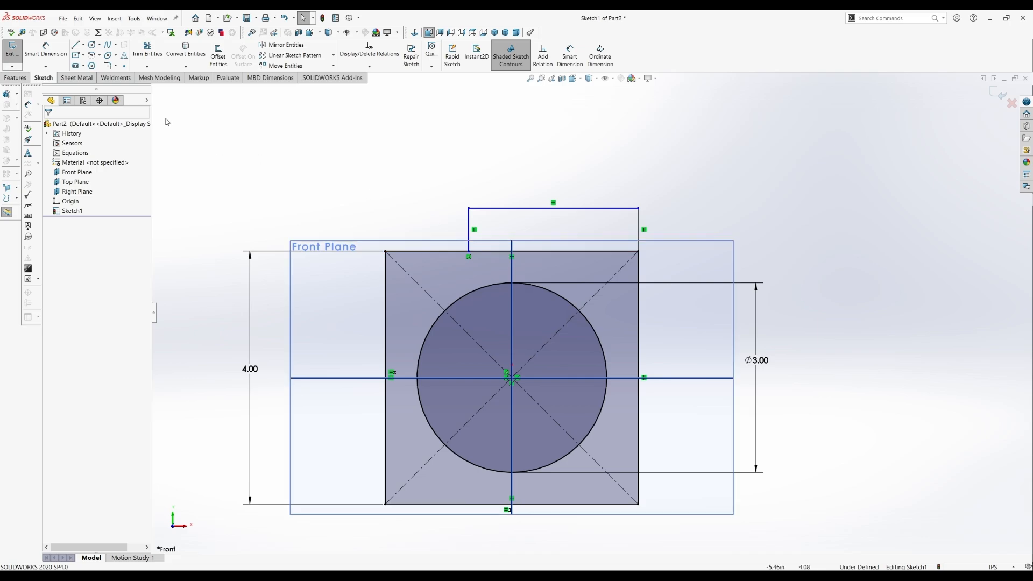
Step: Trim away the part of the square's top edge that lies beneath the tab
click(147, 52)
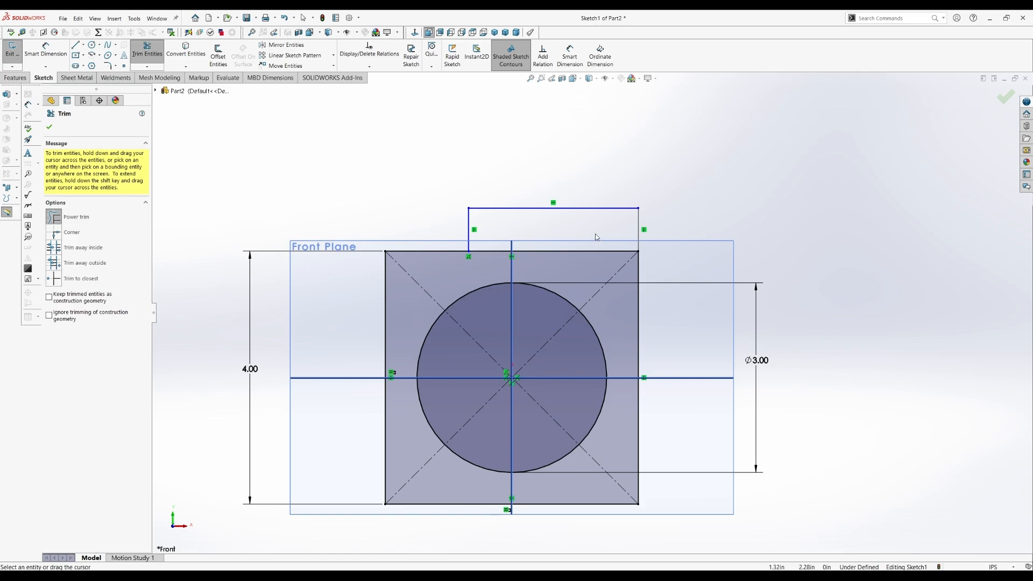
drag(589, 239, 592, 255)
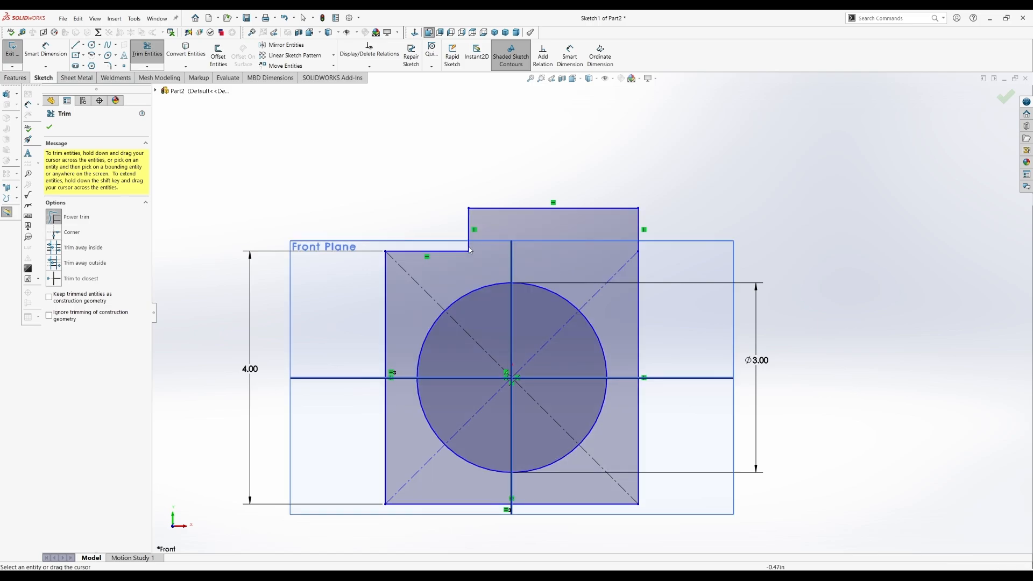
key(Escape)
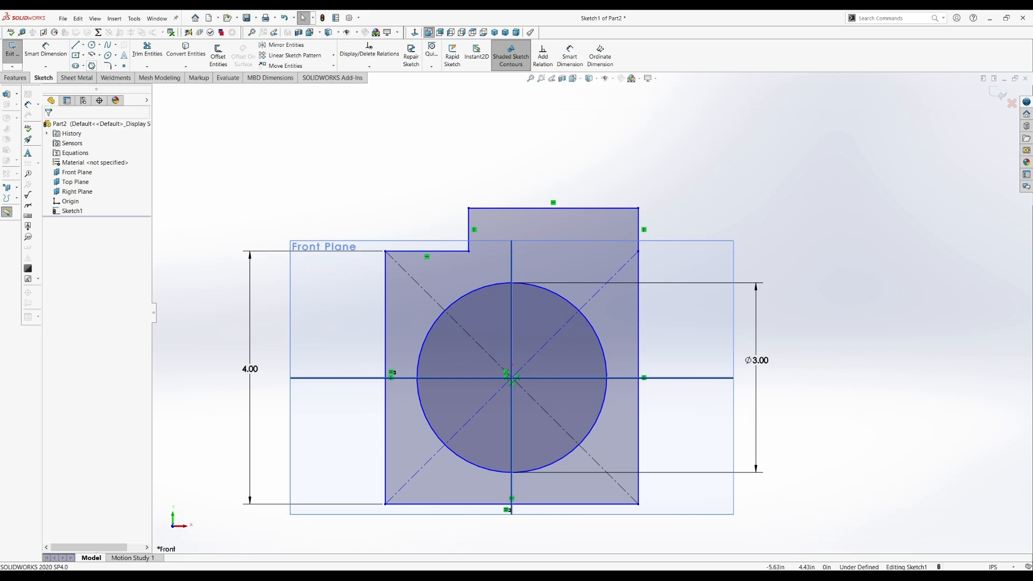
Step: Draw a horizontal construction line from the tab's lower-left corner to the square's upper-right corner
click(74, 47)
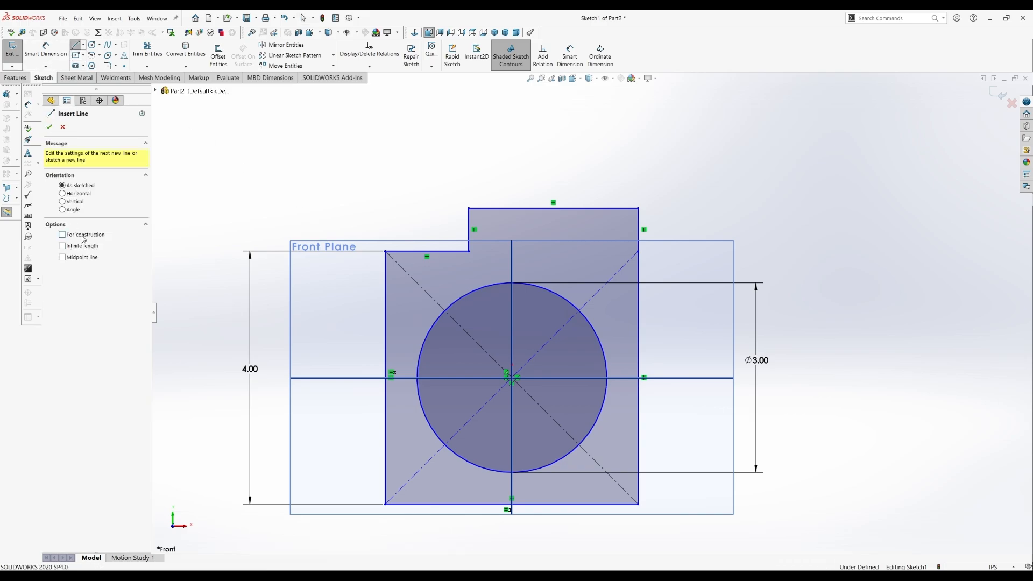
click(469, 251)
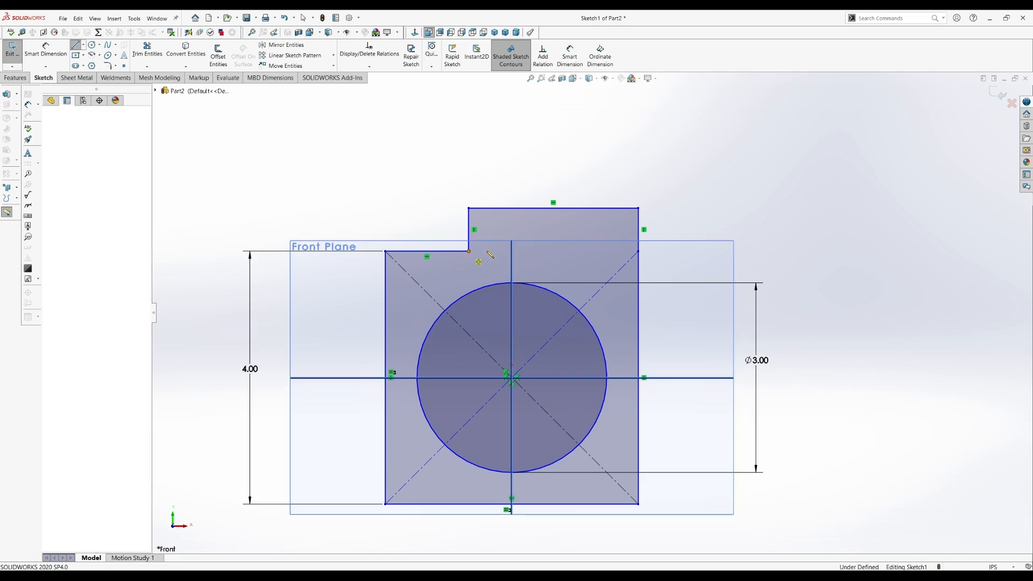
click(639, 251)
key(Escape)
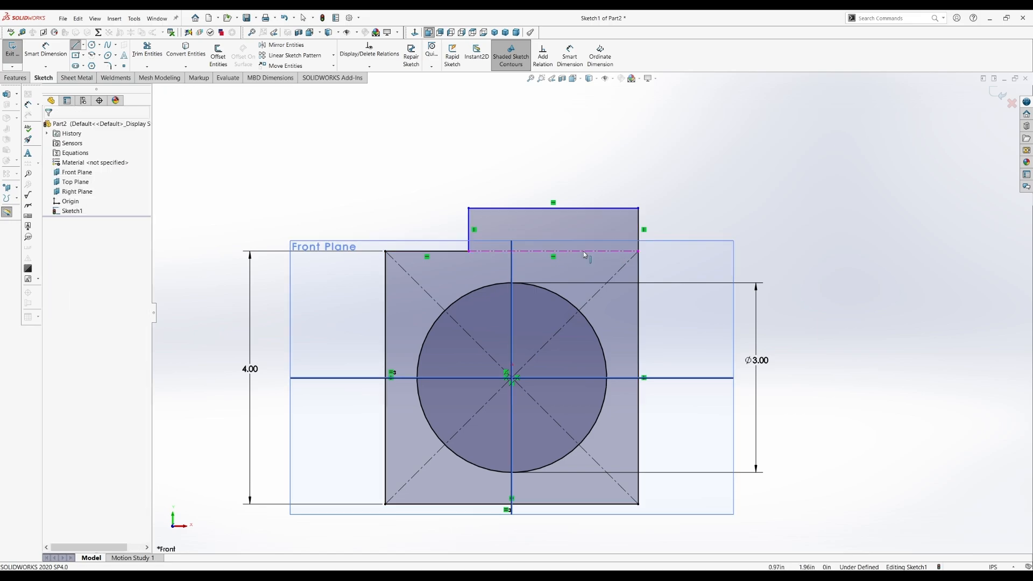
key(Escape)
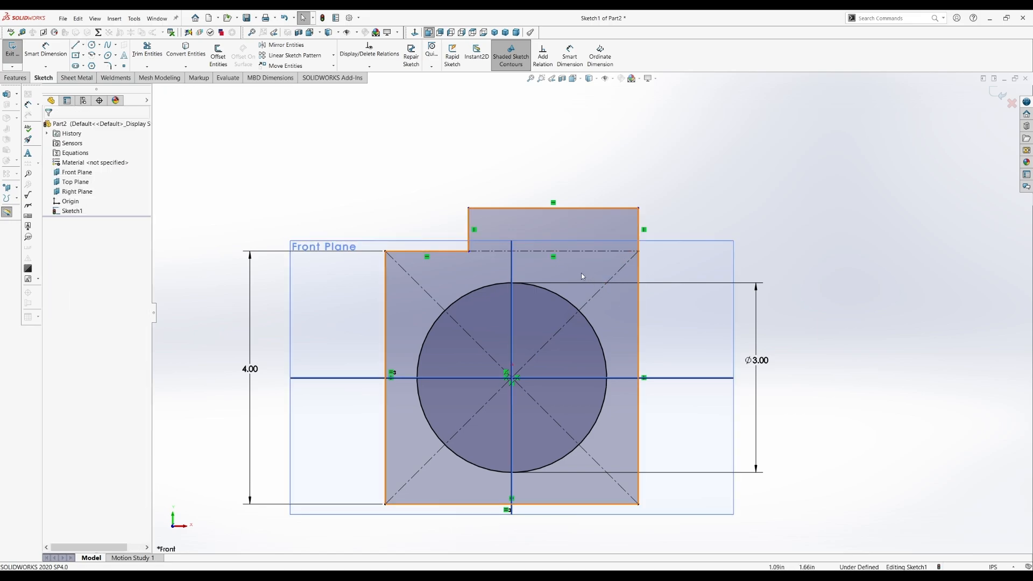
Step: Dimension the tab's height above the square to 0.75 in and place the dimension to the left of the tab
click(54, 47)
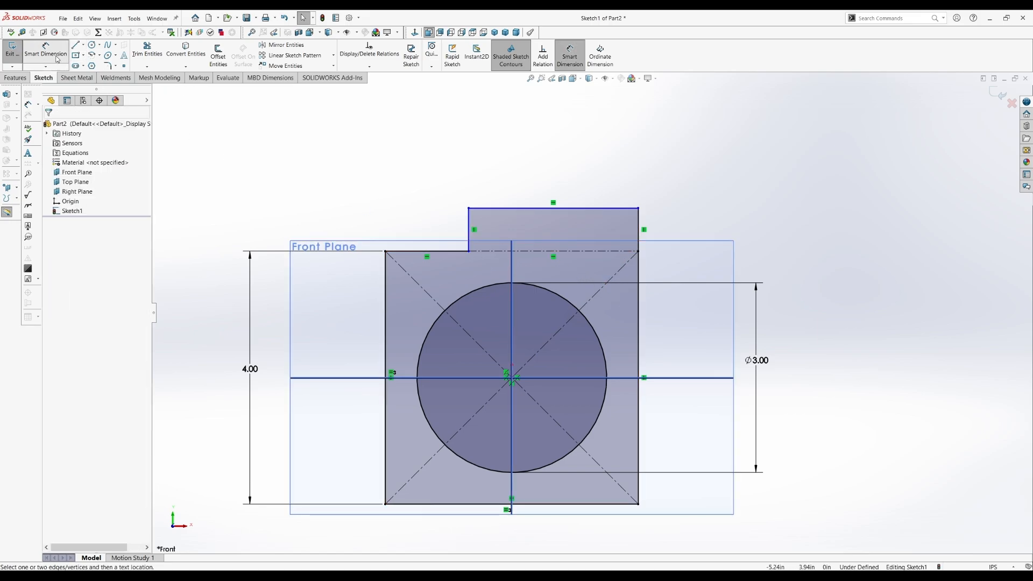
click(467, 254)
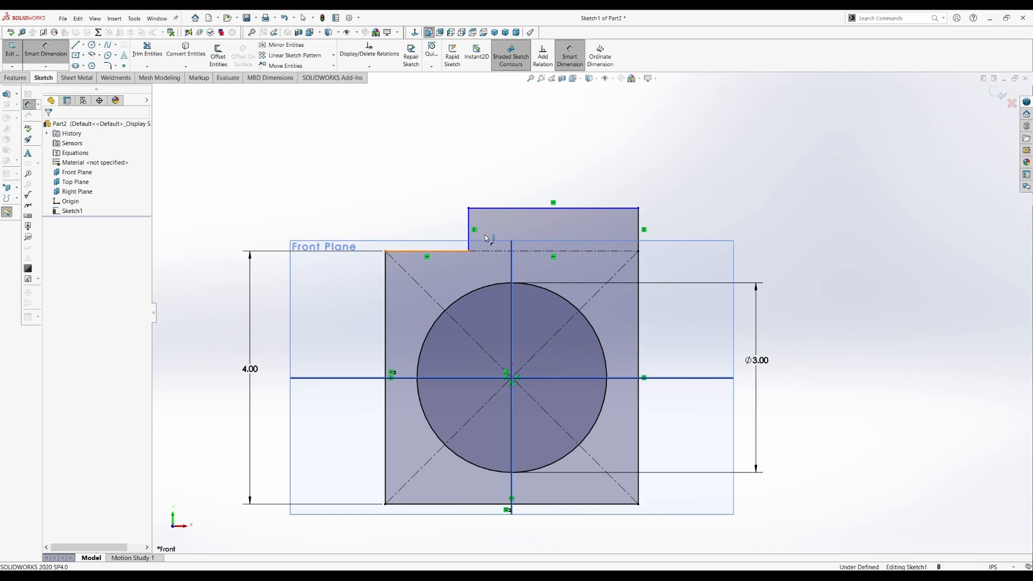
click(506, 209)
click(705, 226)
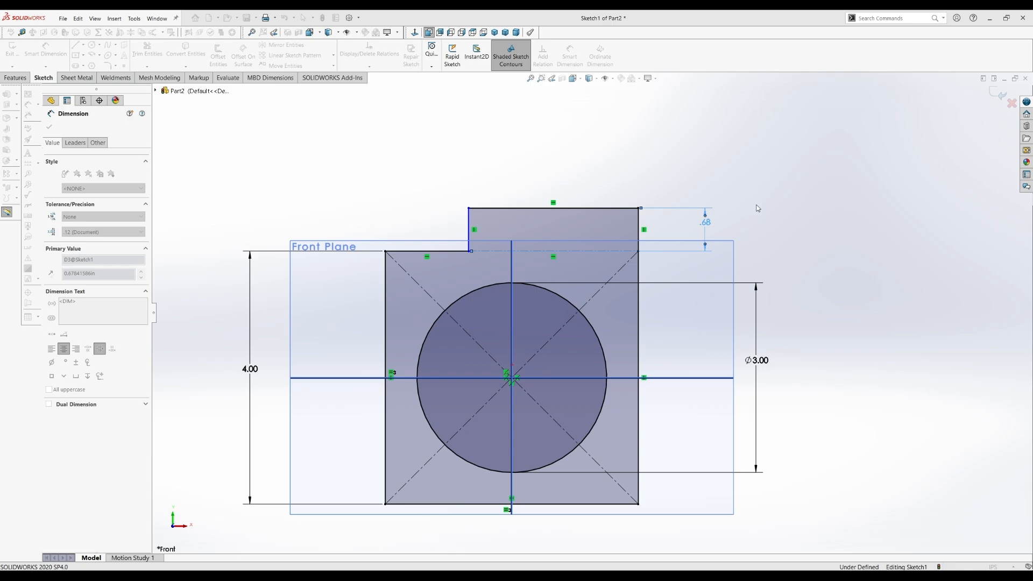
text(.75)
key(Return)
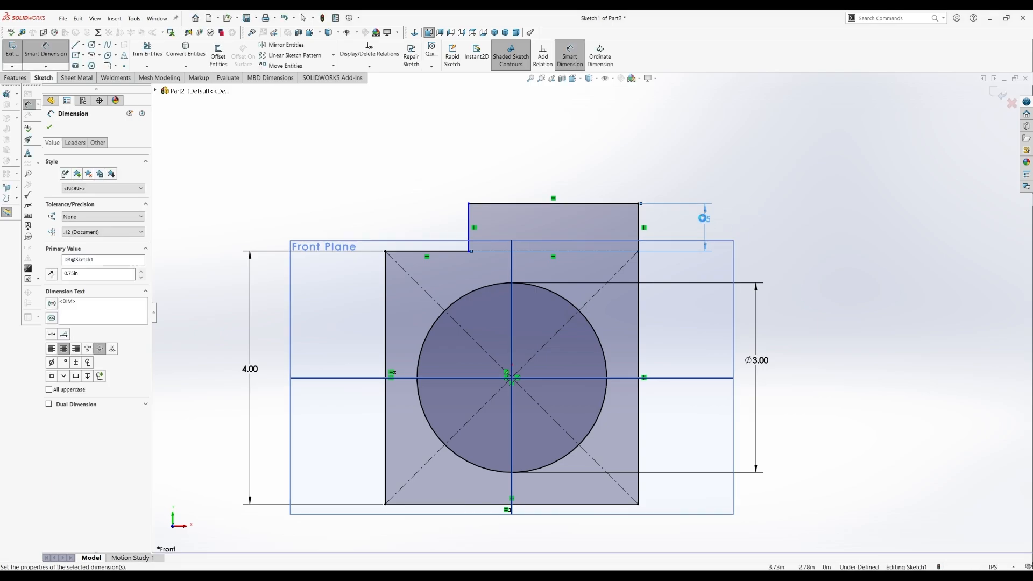
drag(704, 219, 420, 225)
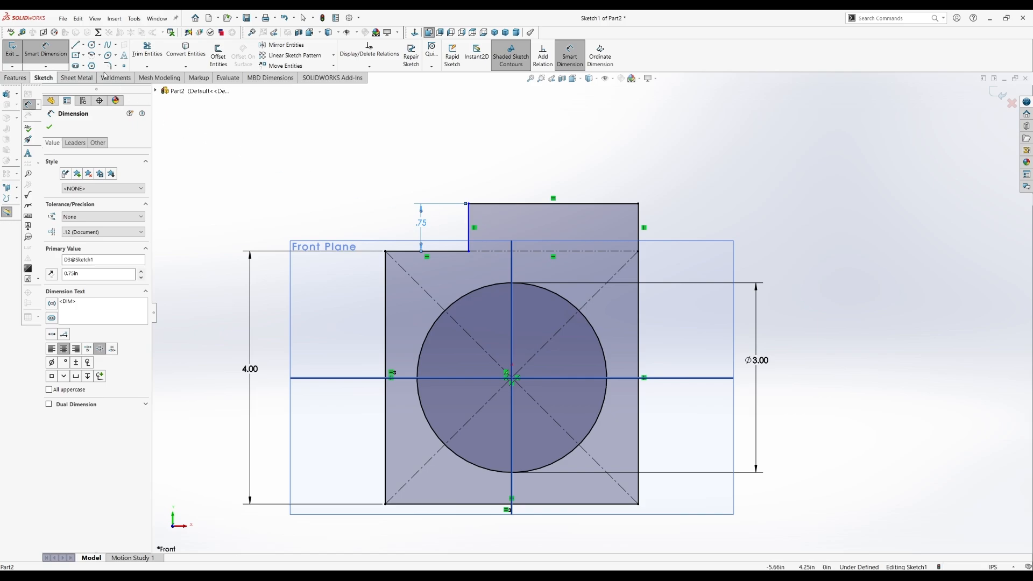
key(Escape)
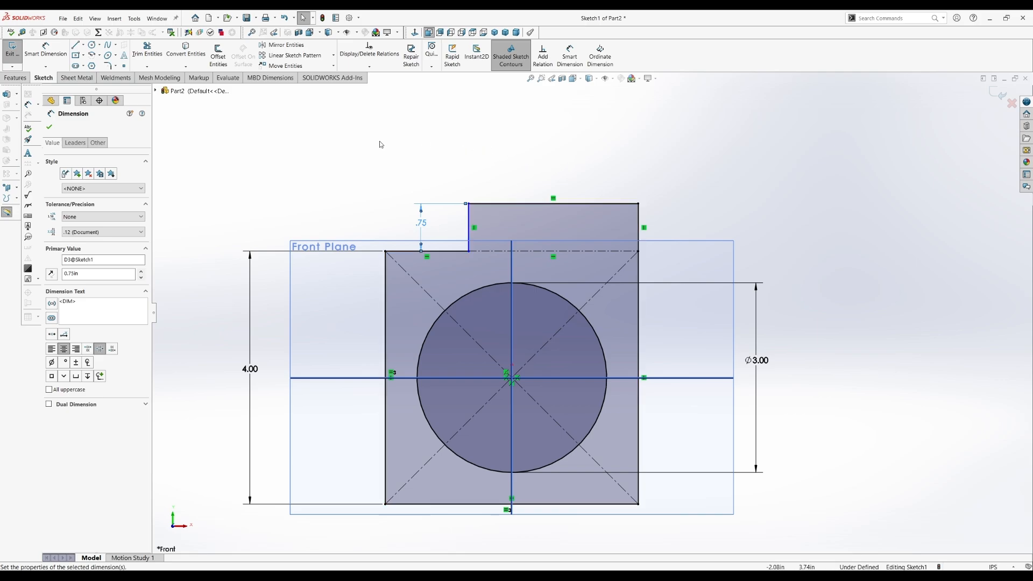
Step: Draw lines from the tab's upper-right corner about 0.6 in right, 0.75 in down, further down past the circle's center, and back to the square's right edge
click(76, 45)
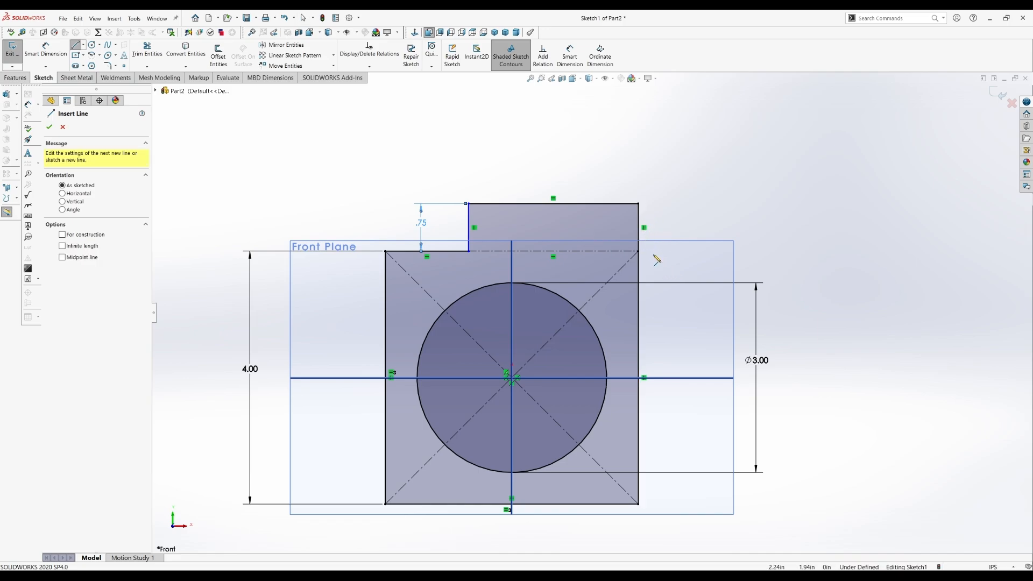
click(639, 204)
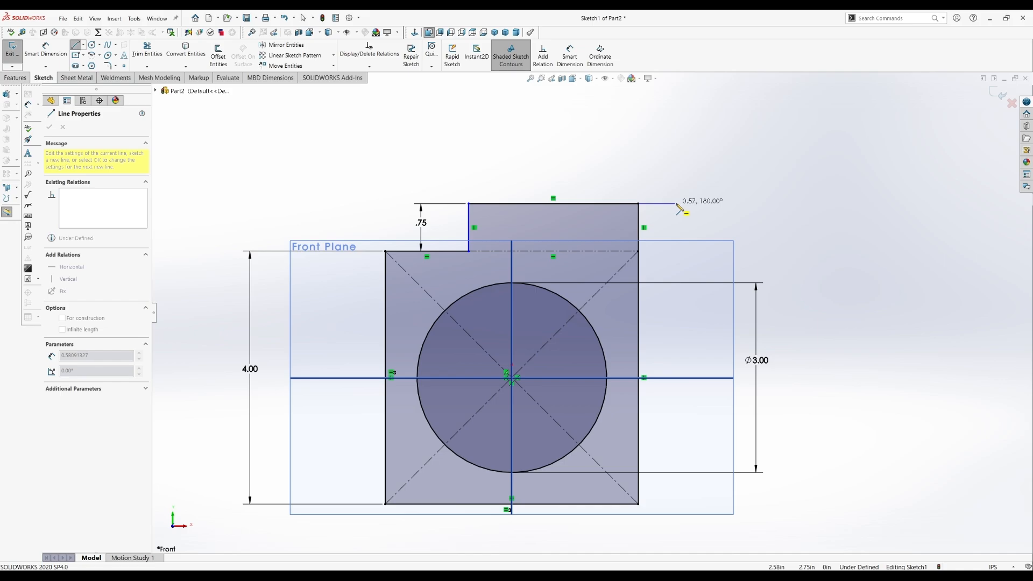
click(678, 204)
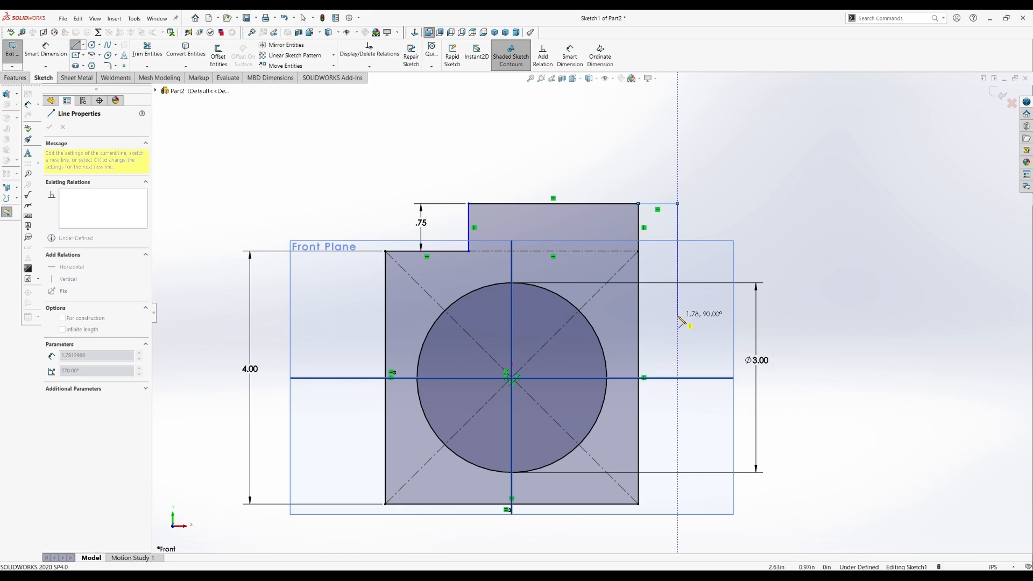
click(678, 251)
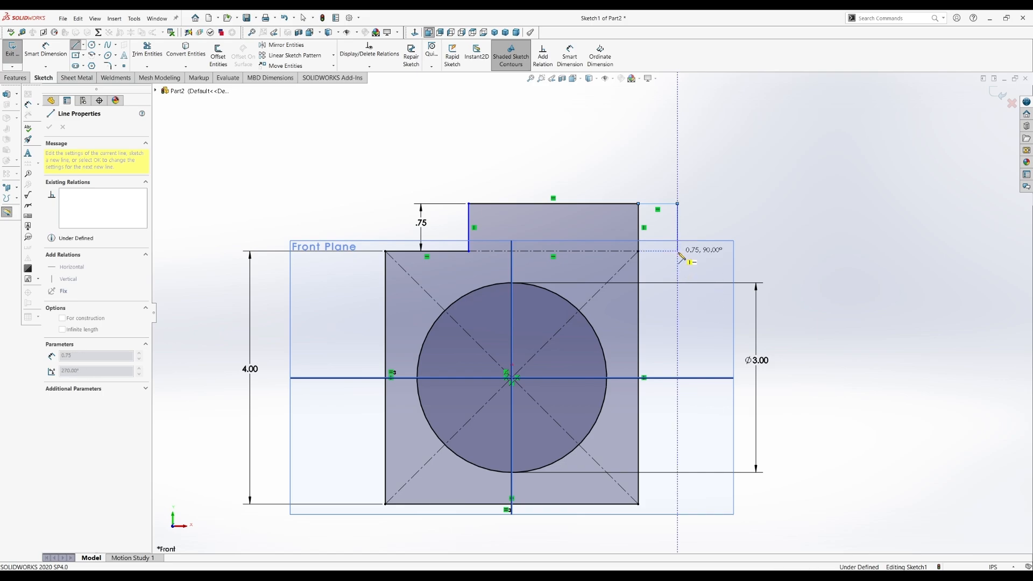
click(677, 399)
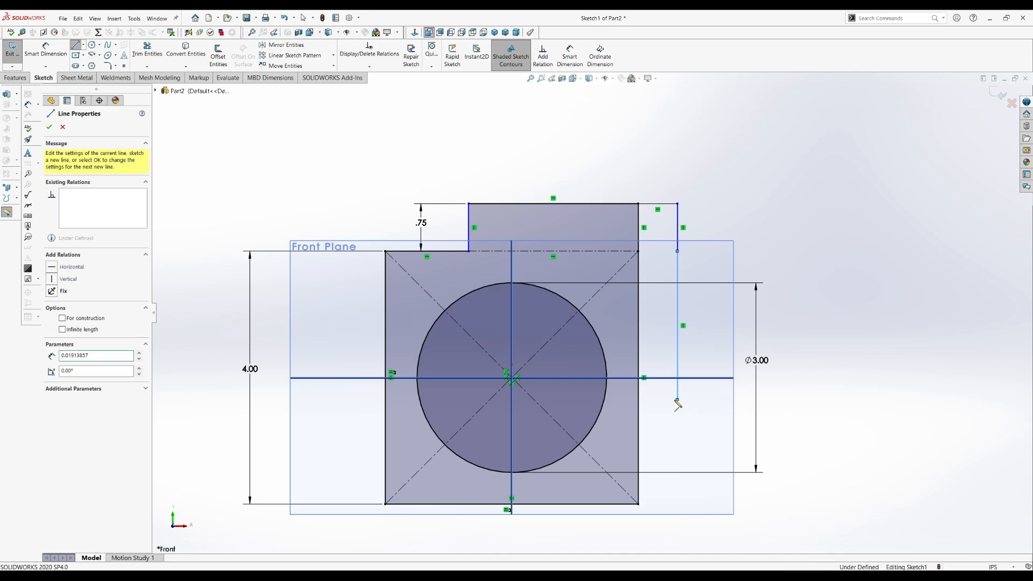
click(639, 399)
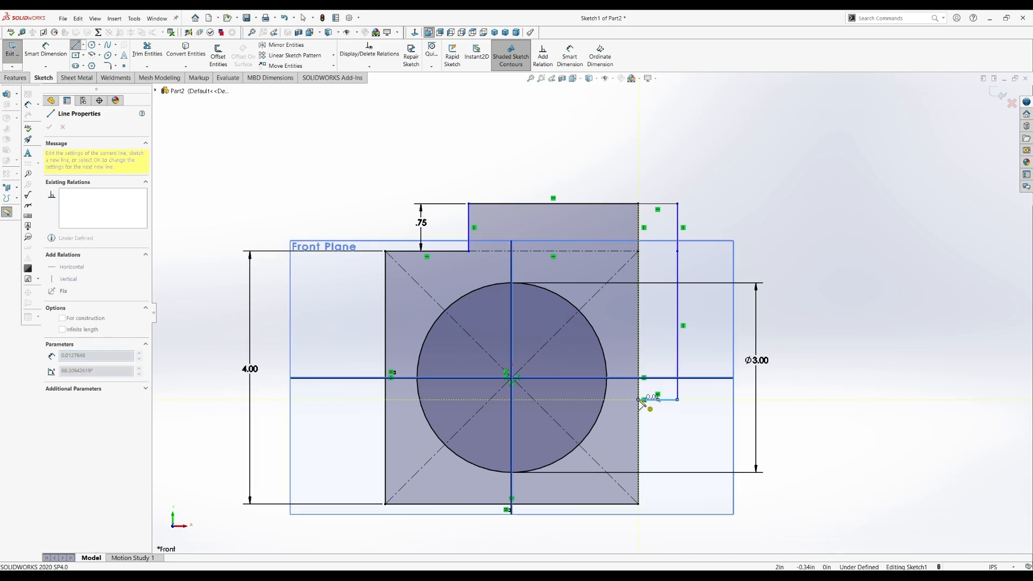
key(Escape)
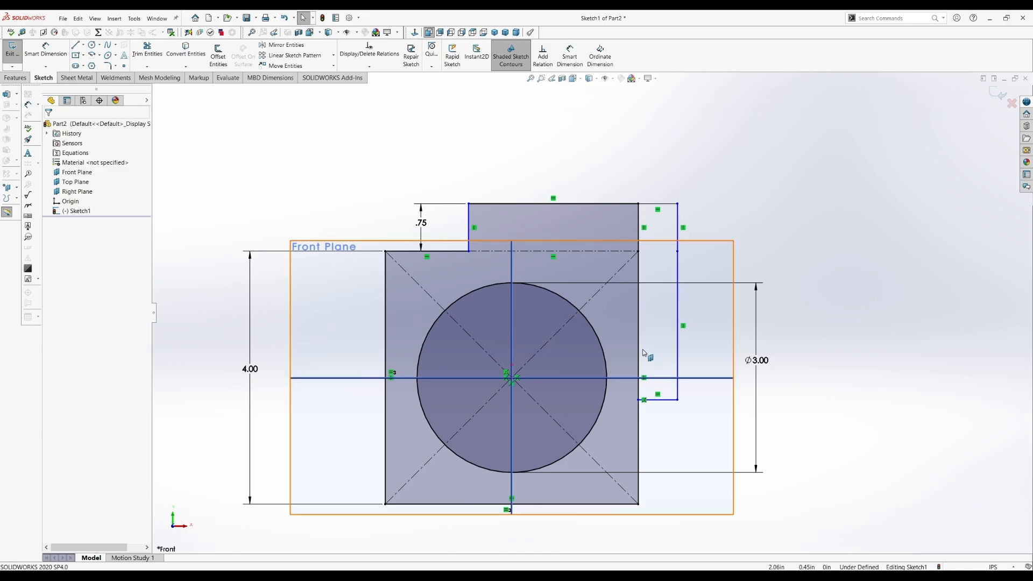
Step: Trim away the section of the square's right edge enclosed by the new side extension
click(144, 52)
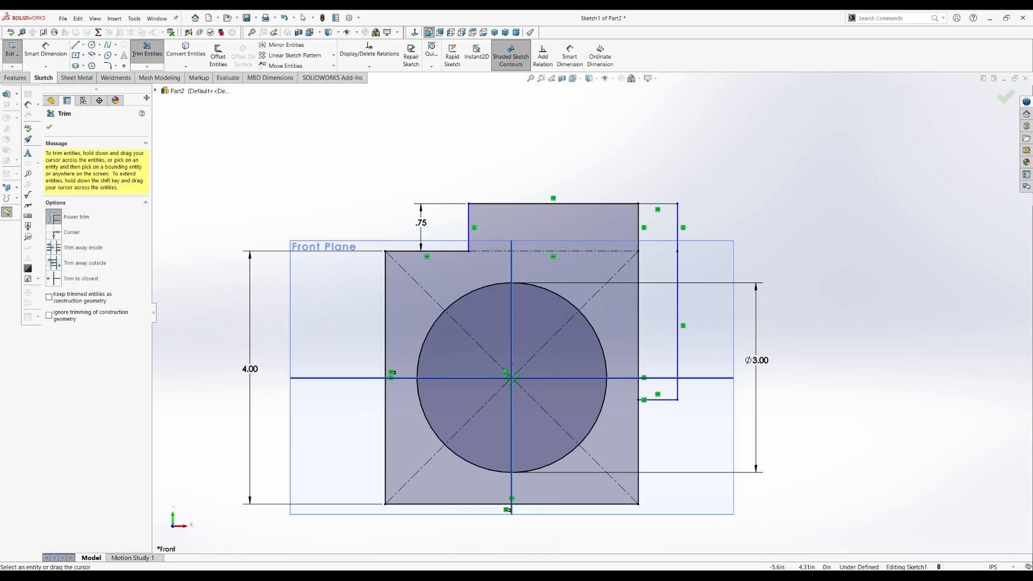
click(639, 315)
click(49, 127)
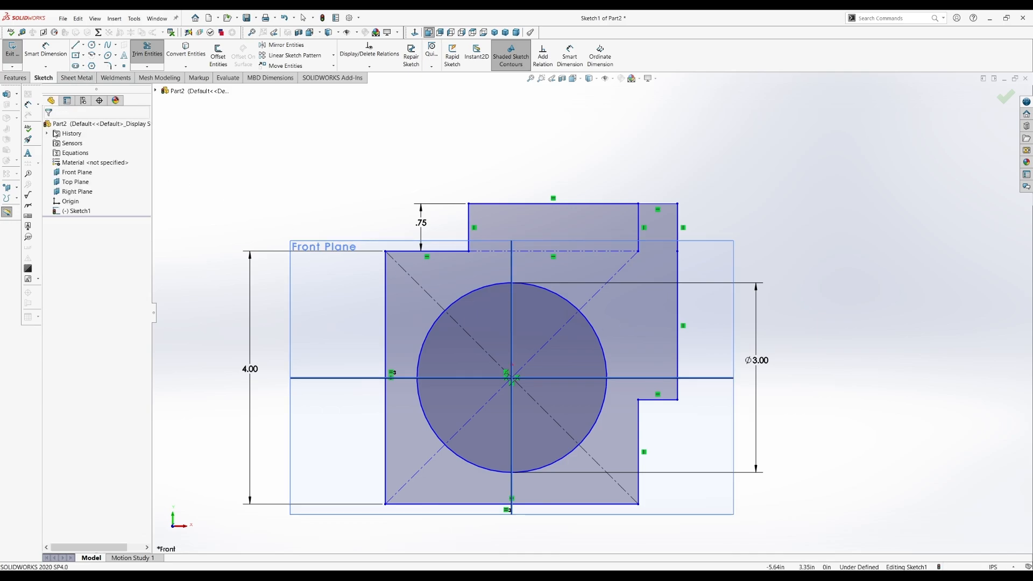
Step: Draw a vertical construction line from the square's upper-right corner down to the side extension's lower-left corner
click(76, 45)
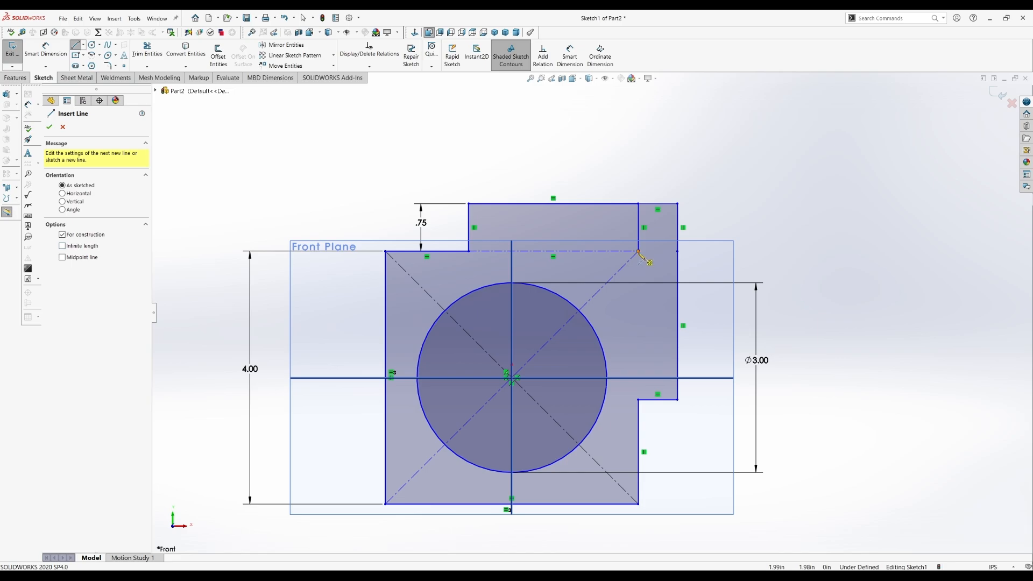
drag(638, 252, 639, 400)
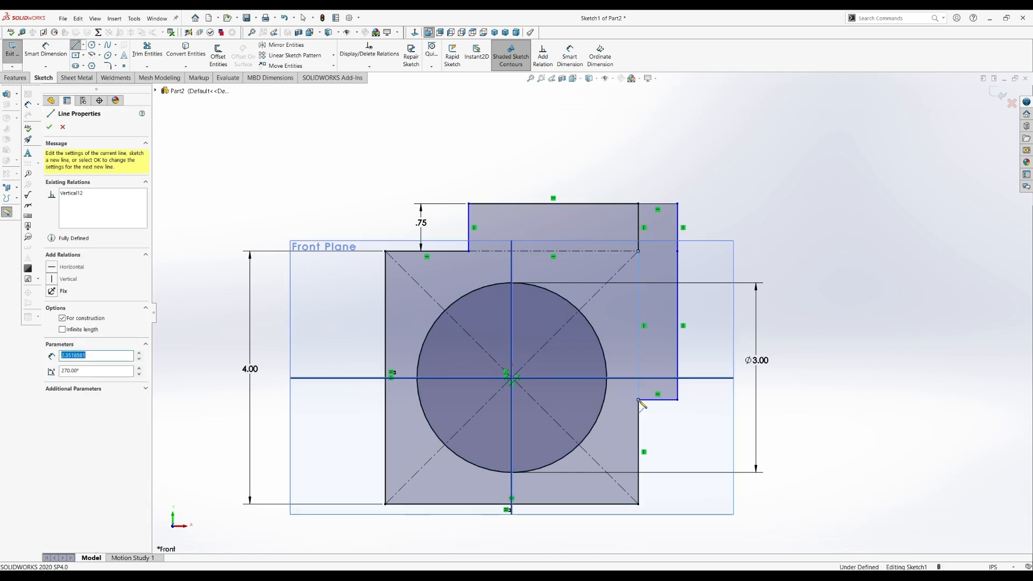
key(Escape)
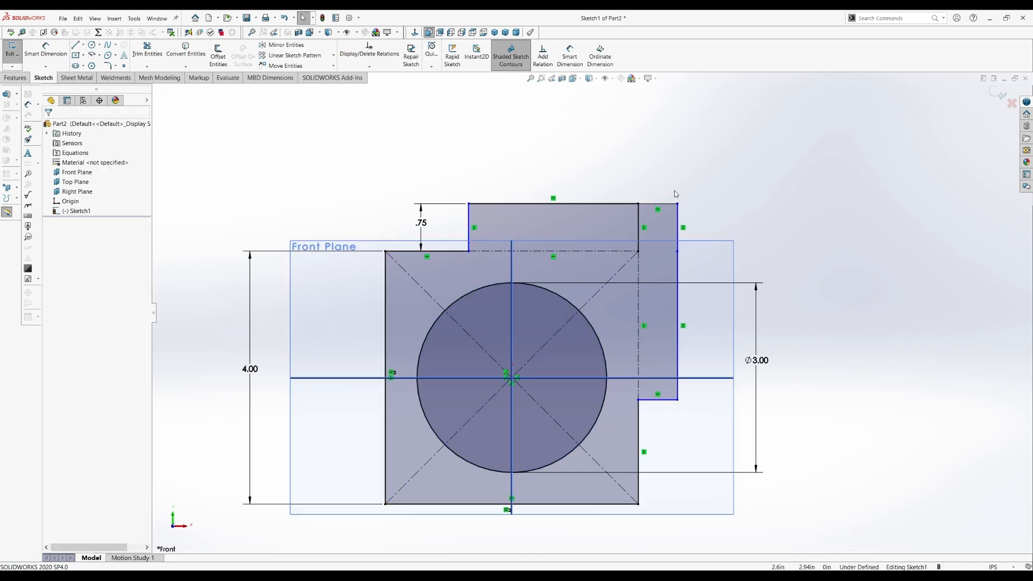
Step: Convert the vertical line between the top tab and the side extension, above the square's upper-right corner, to construction geometry
click(639, 227)
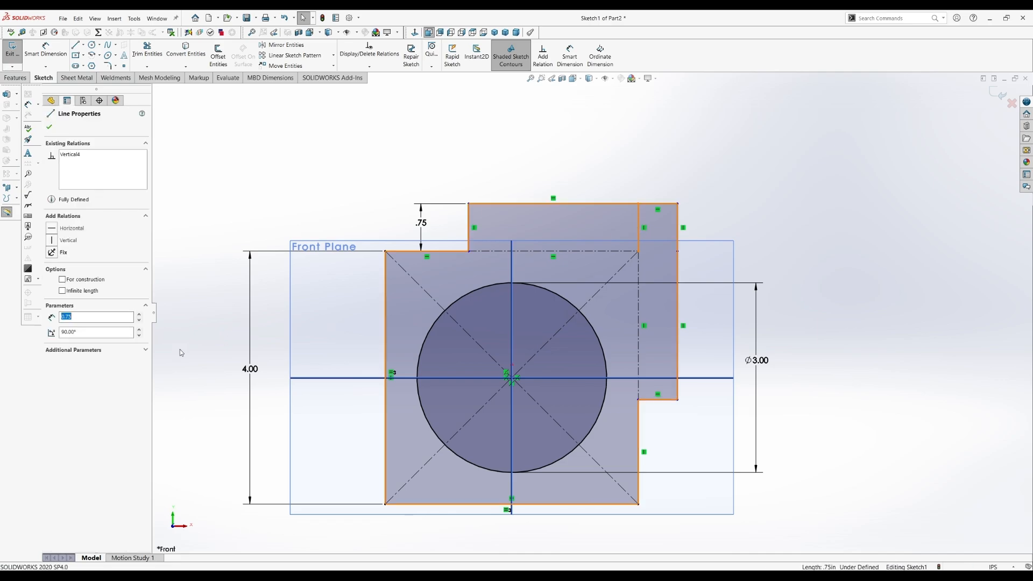
click(77, 281)
click(852, 220)
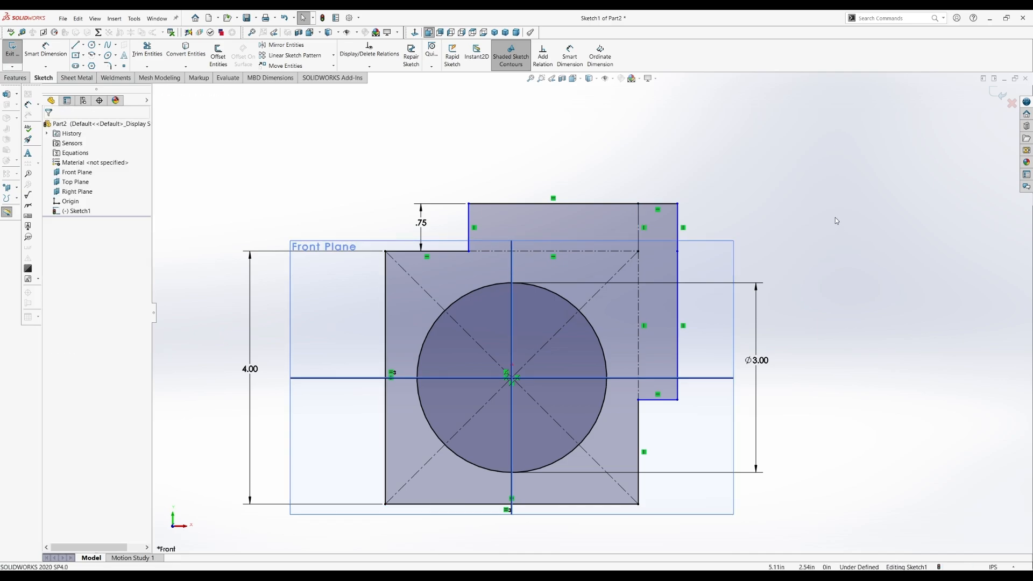
click(47, 52)
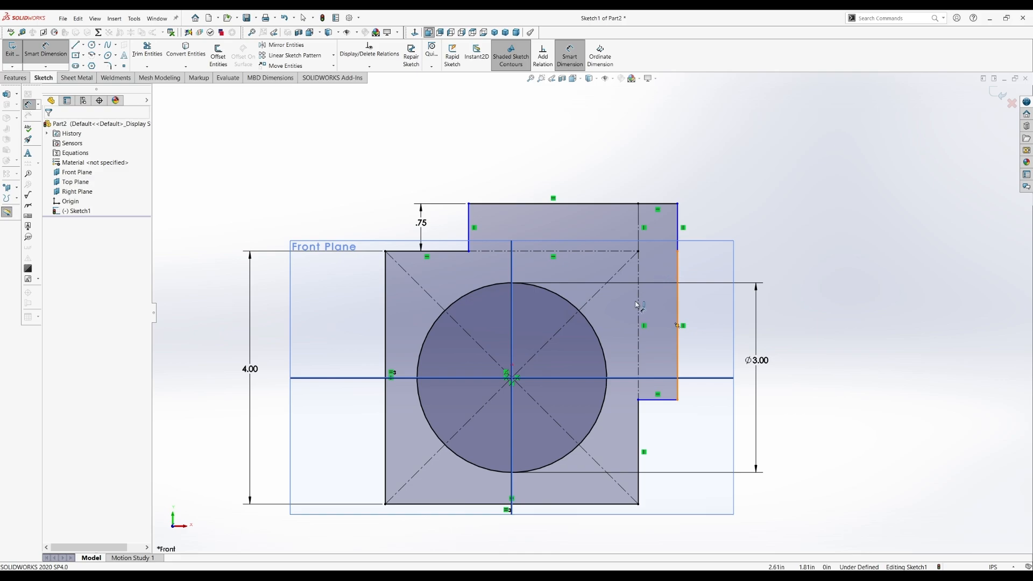
click(678, 267)
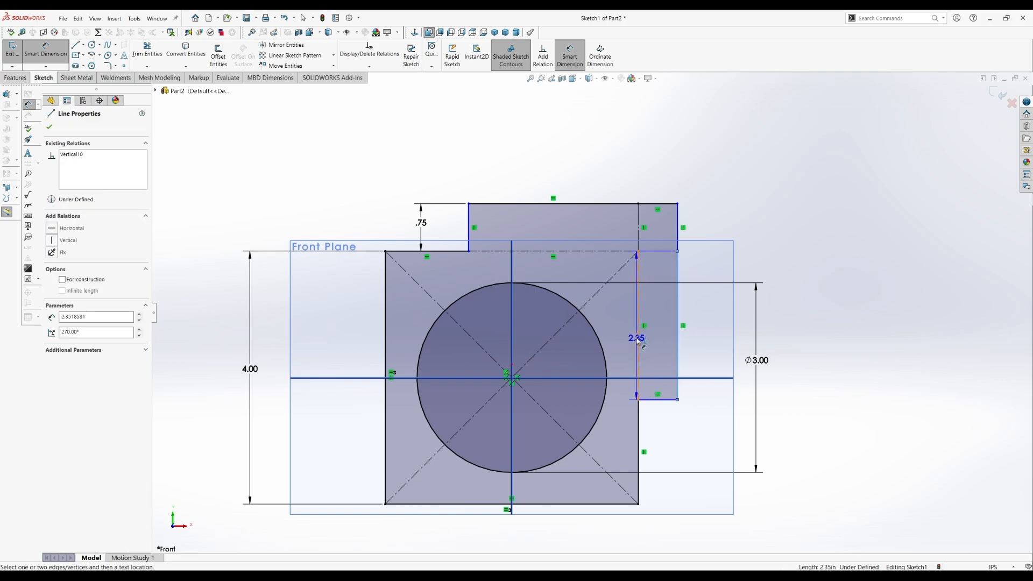
click(639, 338)
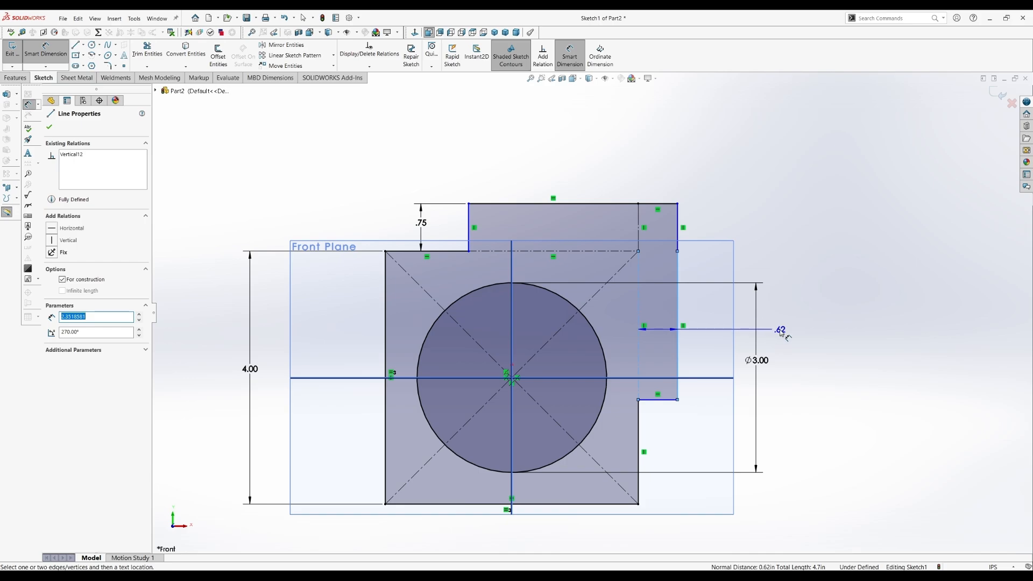
key(Escape)
key(Escape)
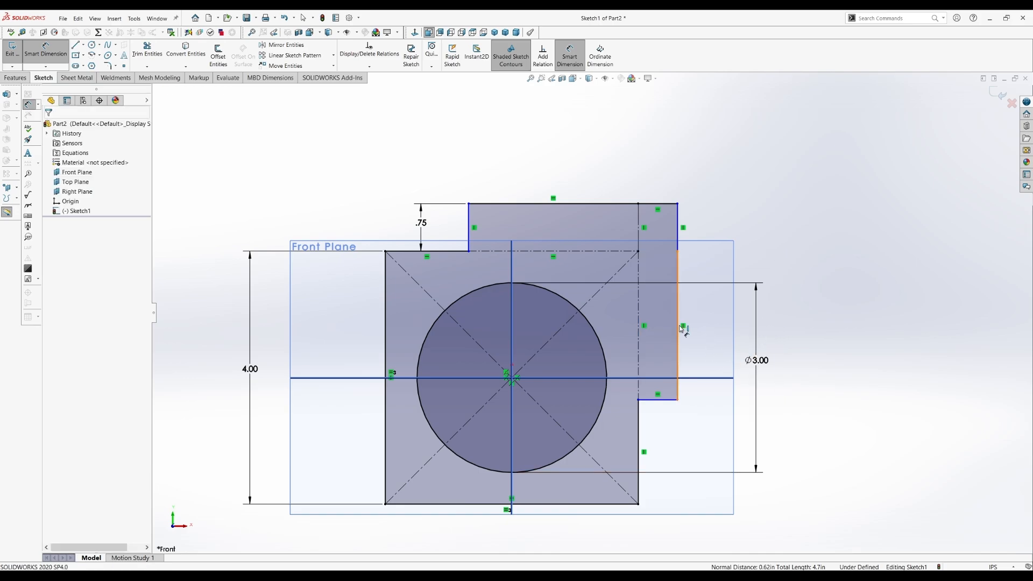
key(Escape)
Step: Add an Equal relation between the side extension's bottom edge and the top tab's left edge
click(543, 54)
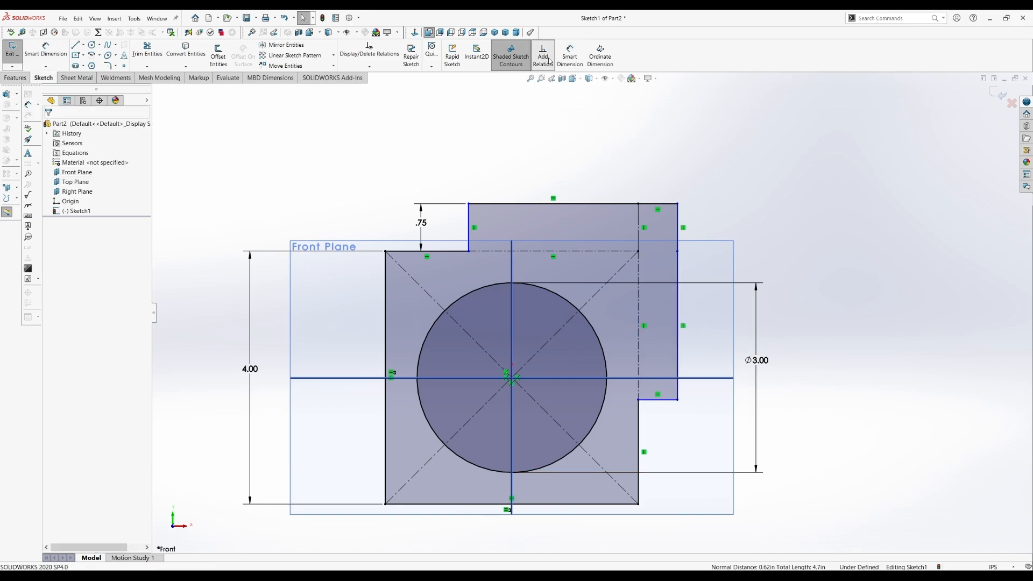
click(672, 400)
click(469, 226)
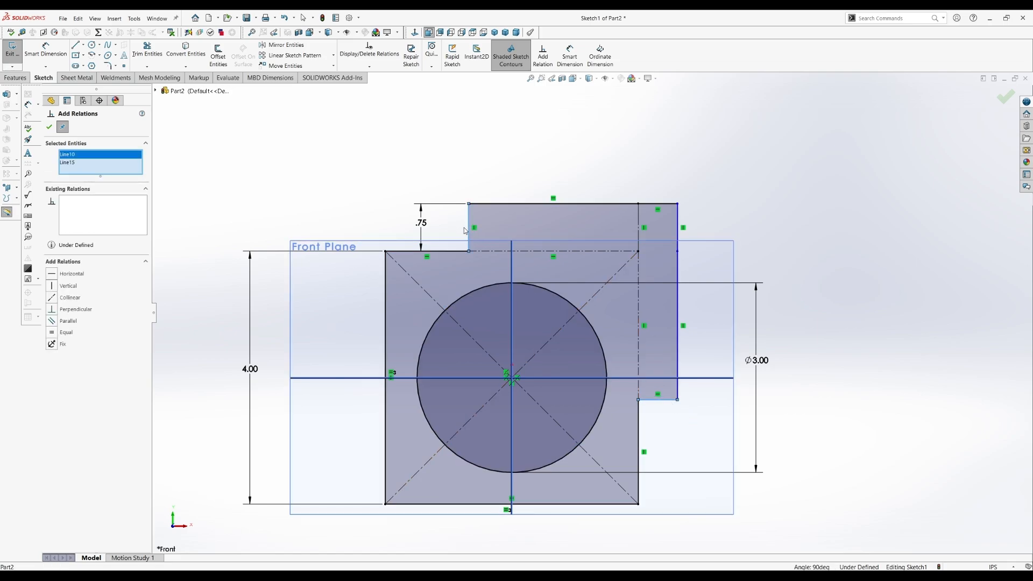
click(54, 333)
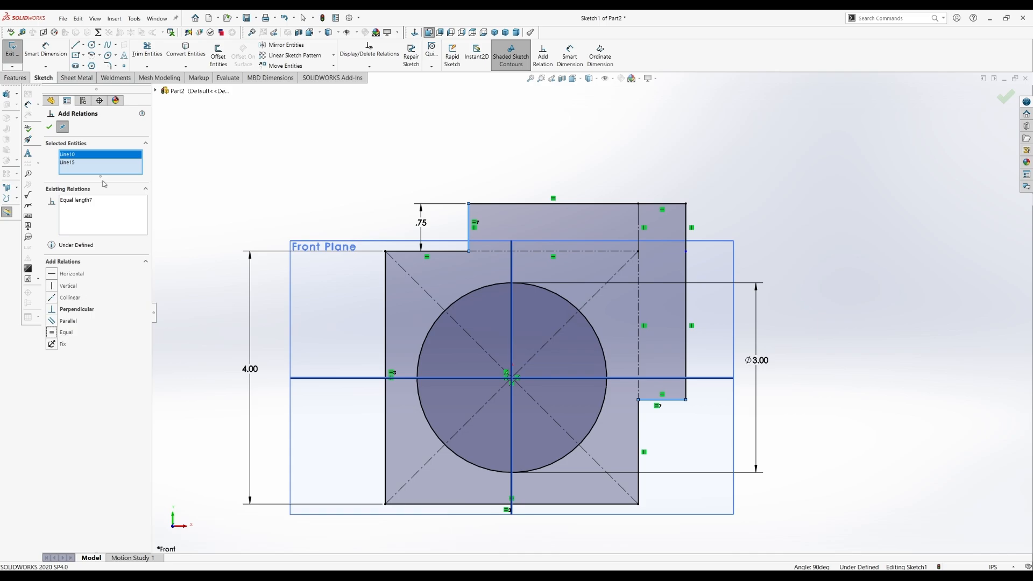
click(49, 127)
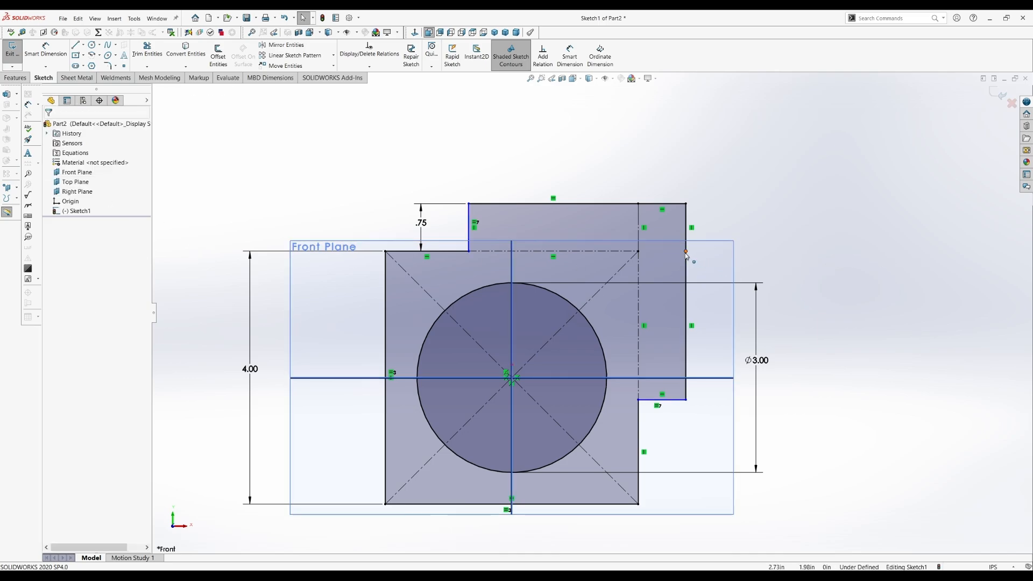
Step: Slide the vertex on the side extension's outer edge along that edge and return it to a Y position of 2.00 in
click(687, 272)
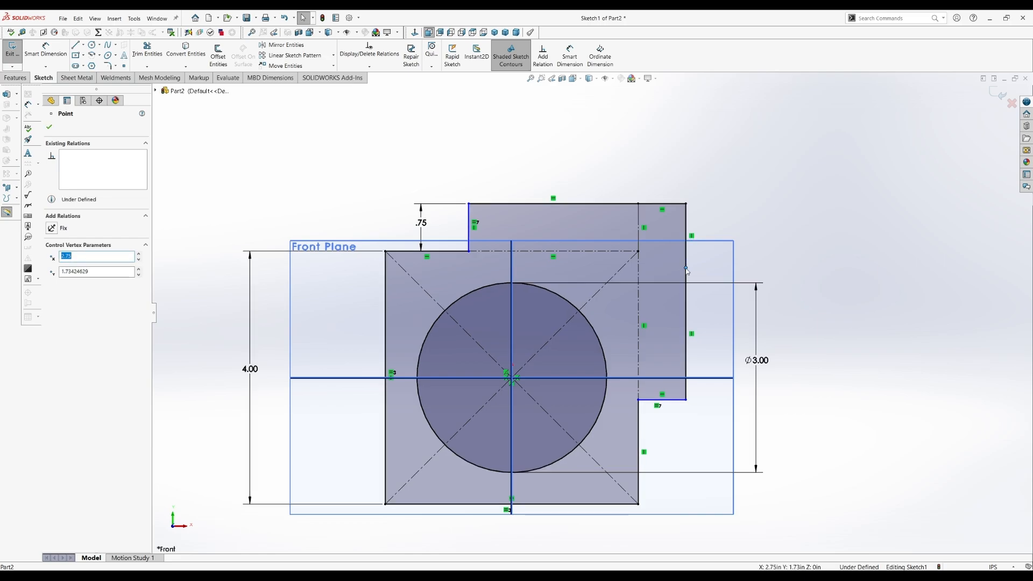
drag(688, 270, 690, 252)
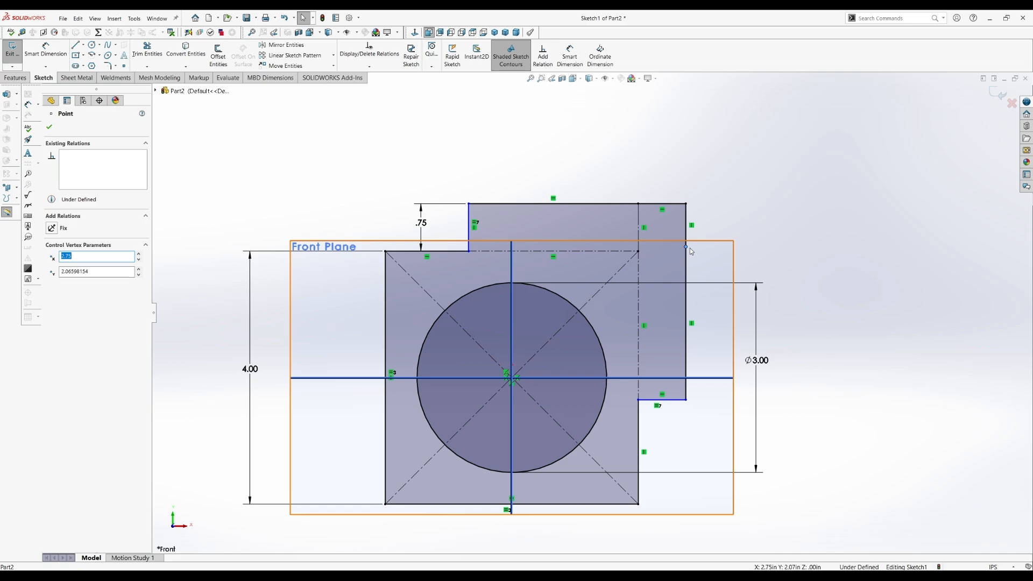
drag(690, 248, 687, 255)
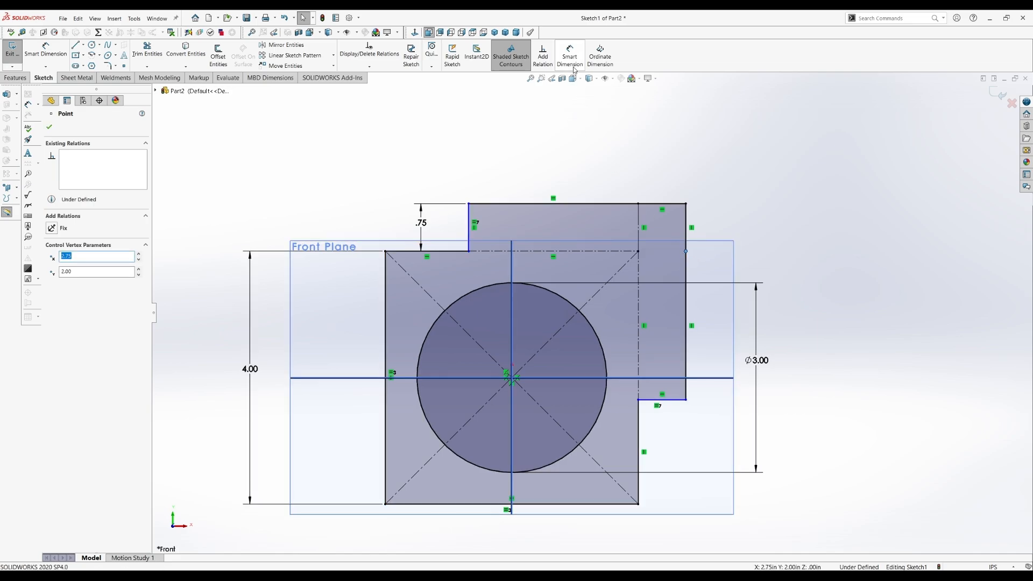
click(543, 56)
click(623, 252)
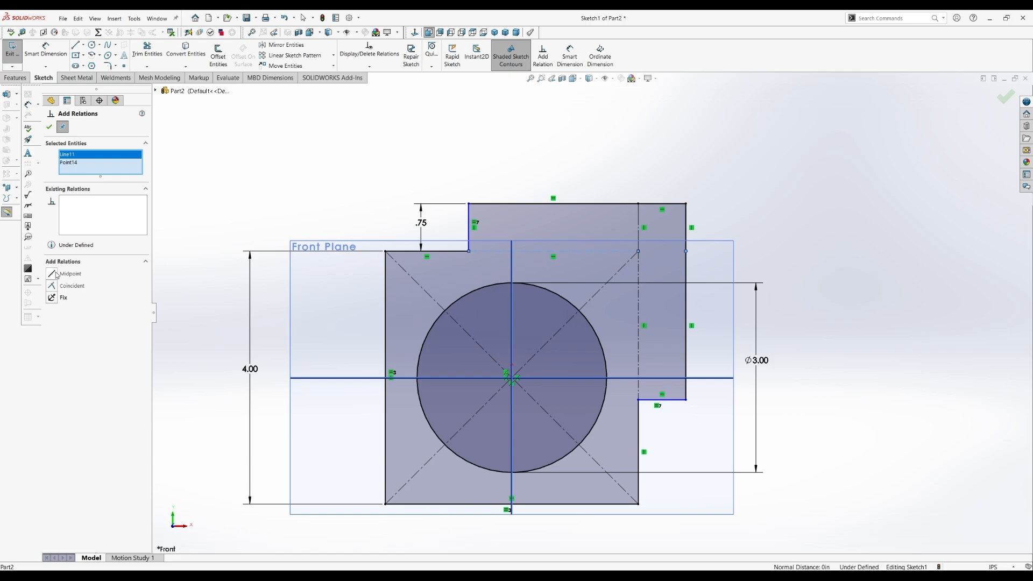
key(Escape)
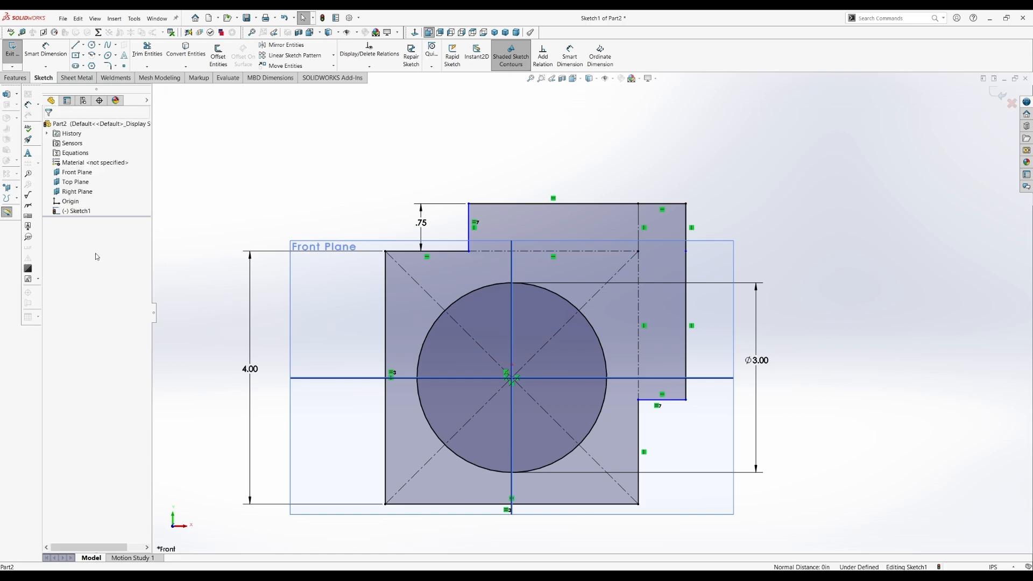
Step: Draw a 0.75 in horizontal construction line from the square's upper-right corner to the outer-edge vertex, and shift the side extension's bottom edge slightly down
click(76, 45)
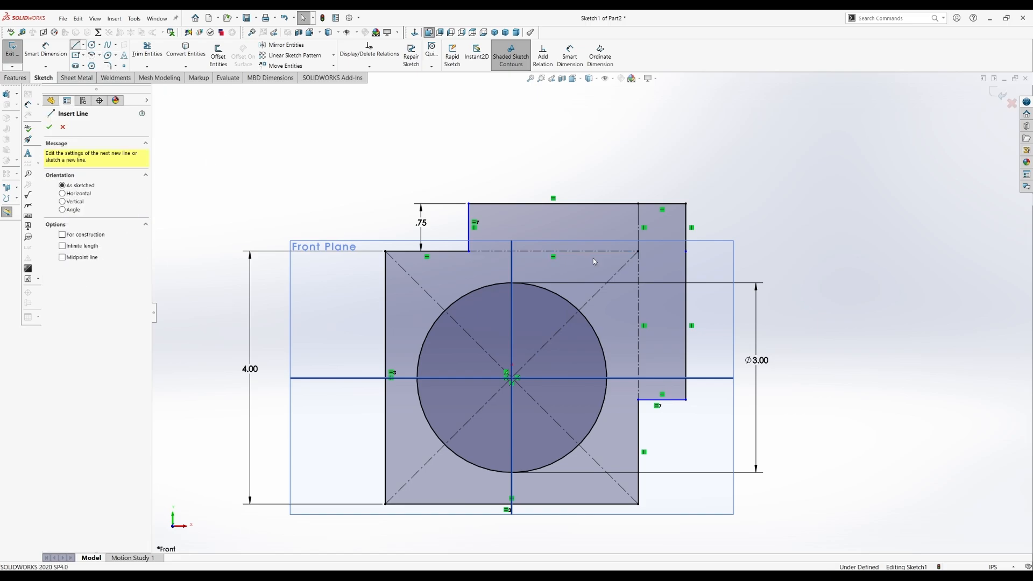
click(639, 252)
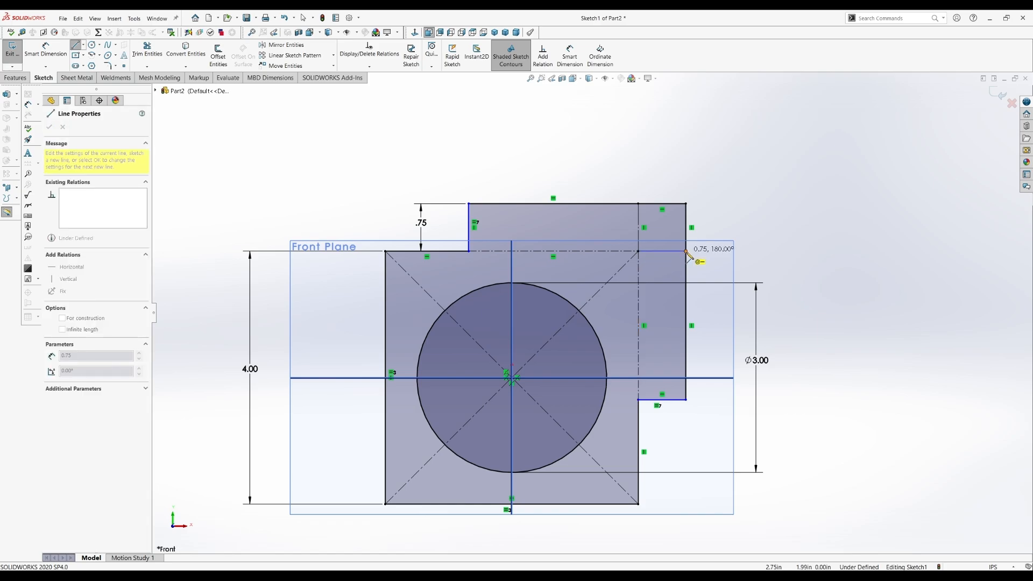
click(686, 251)
key(Escape)
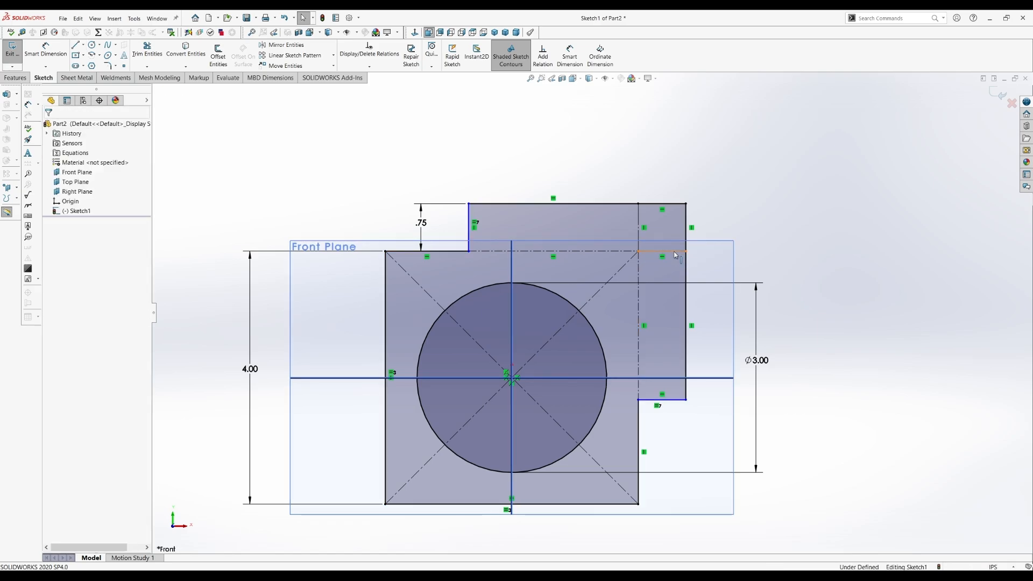
click(65, 279)
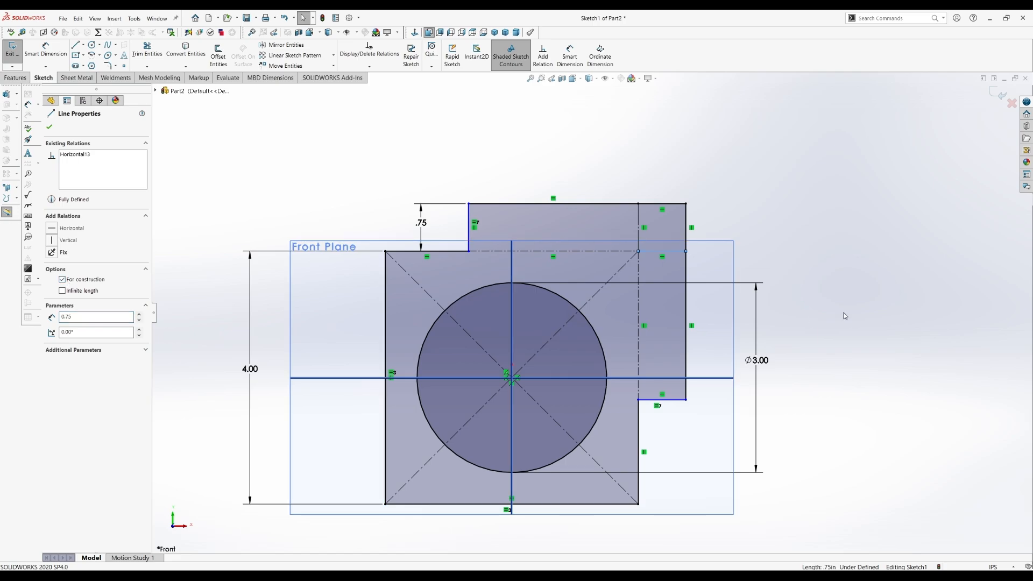
click(817, 311)
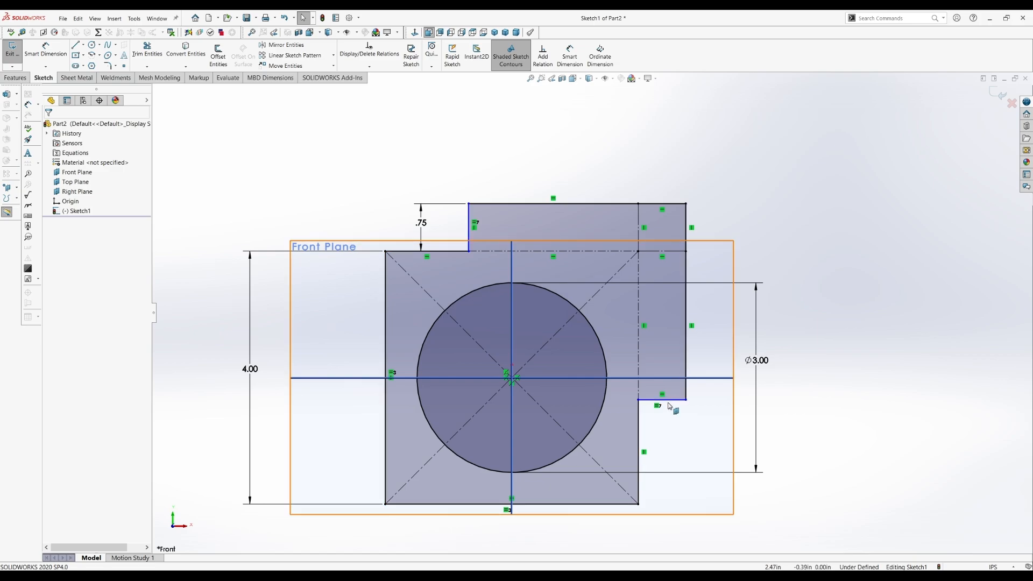
drag(672, 401, 679, 410)
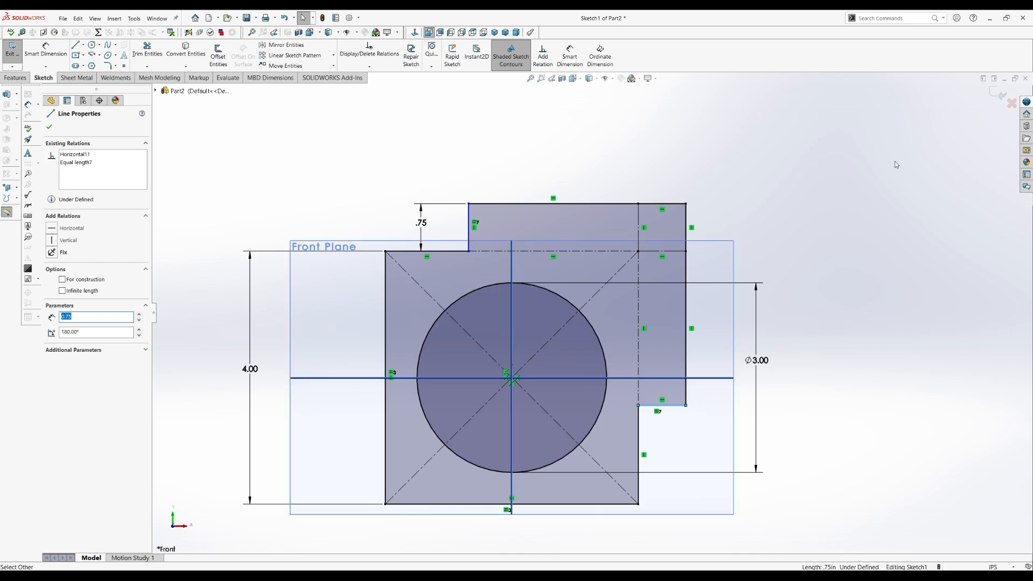
Step: Finish the sketch and extrude it 1 in with the Mid Plane end condition
click(993, 98)
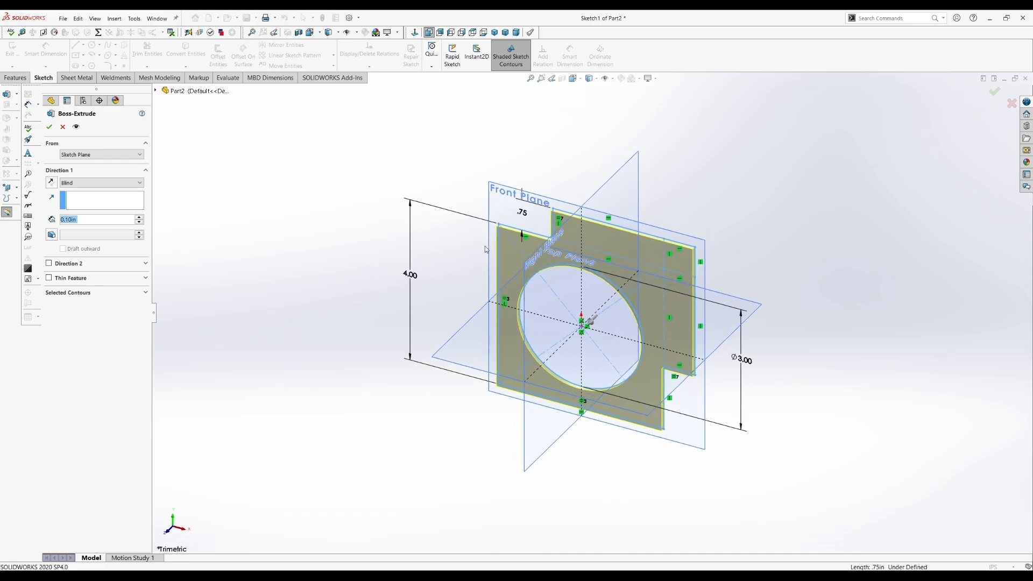
click(101, 182)
click(79, 230)
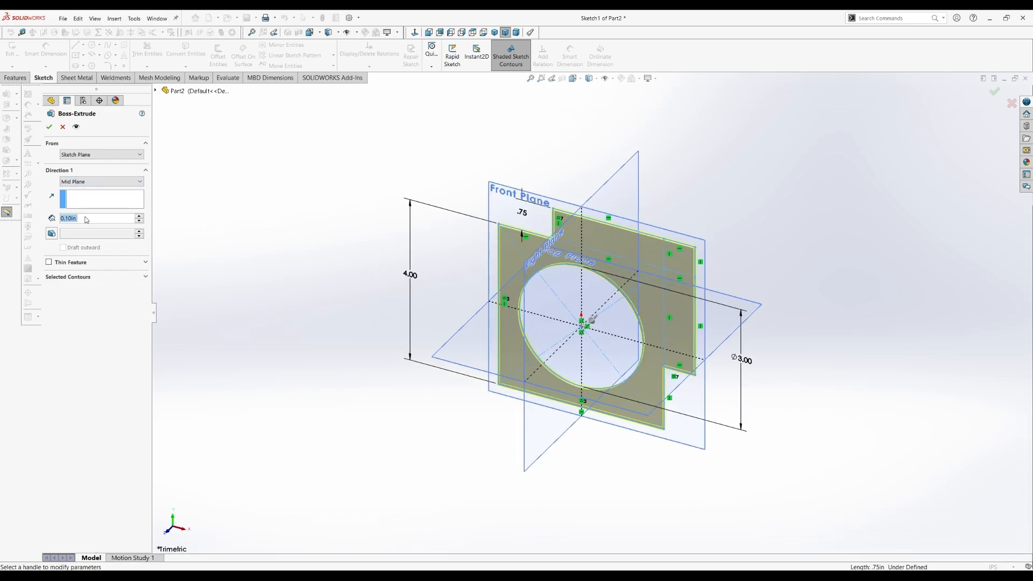
text(1)
key(Return)
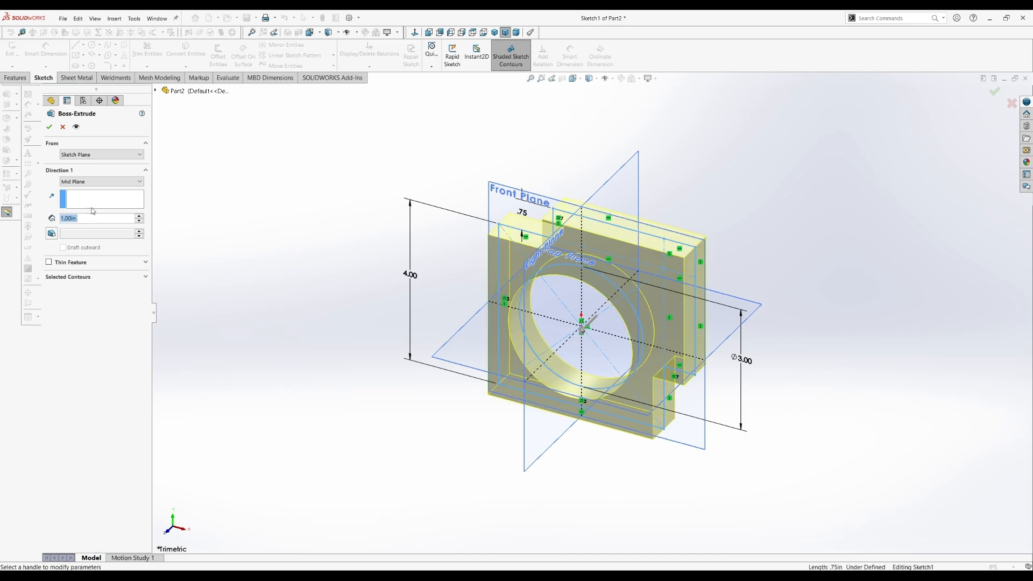
click(49, 127)
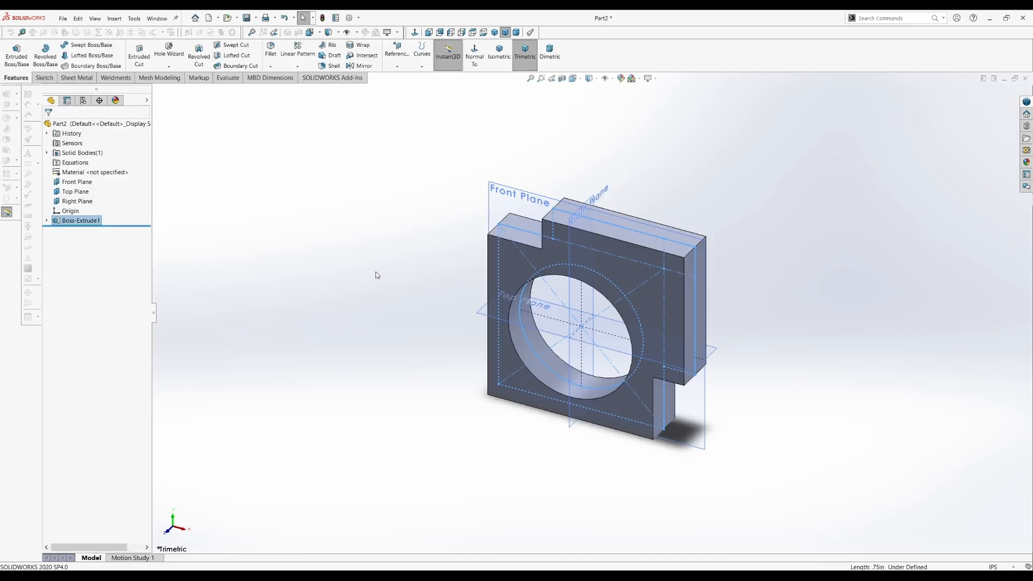
click(422, 249)
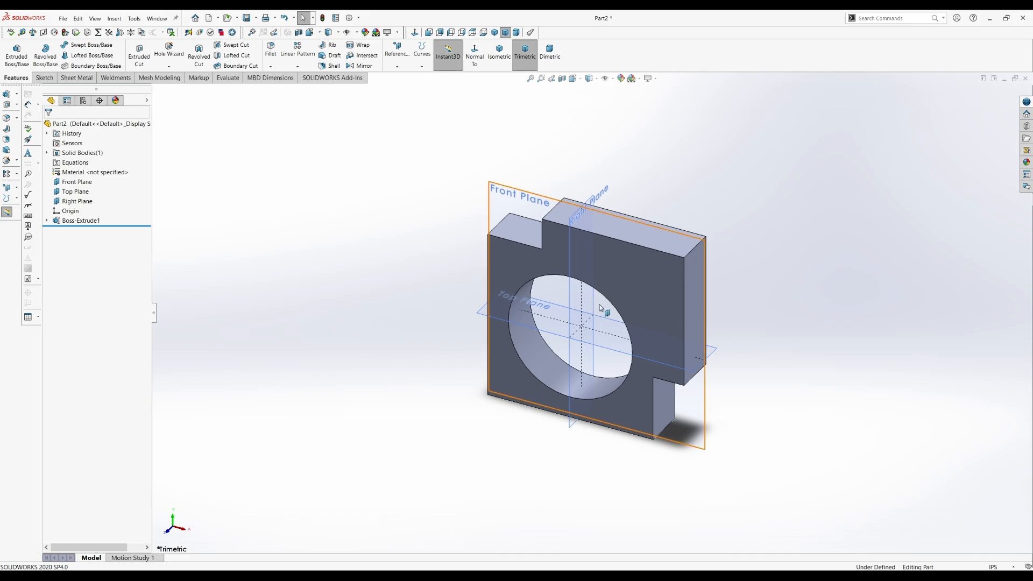
Step: Hide the Top Plane in the model
click(521, 55)
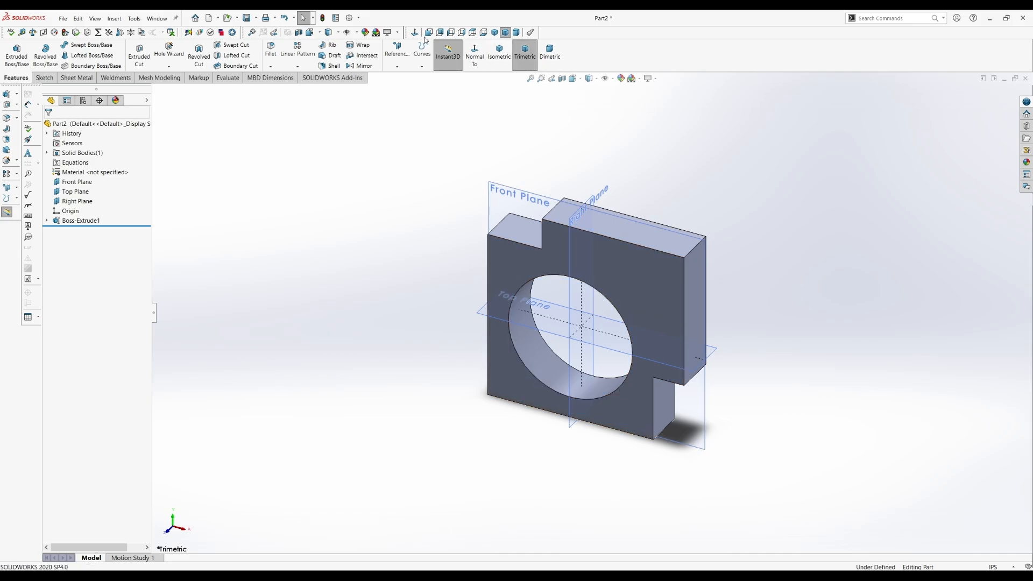
click(617, 265)
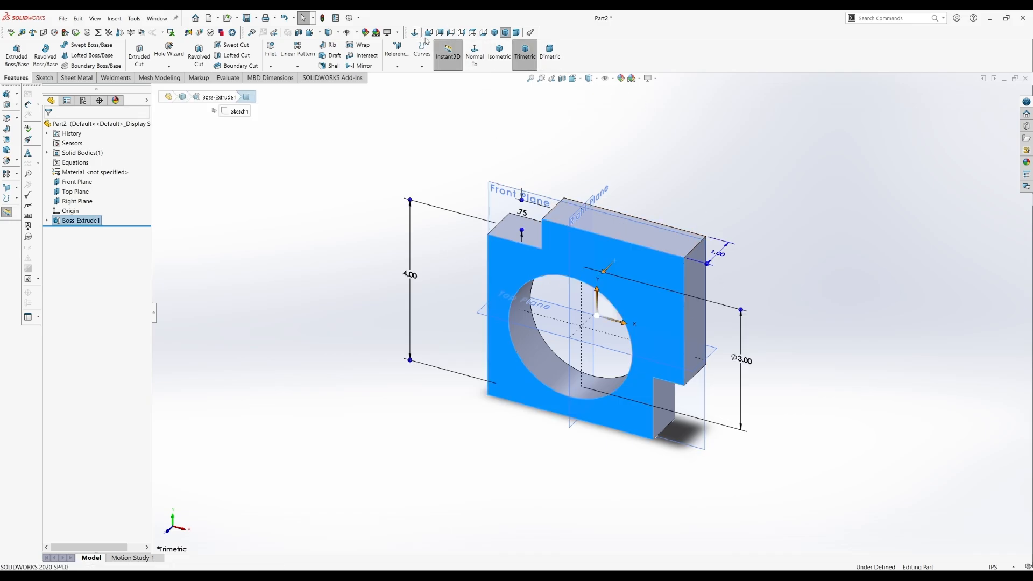
key(ctrl+8)
click(899, 169)
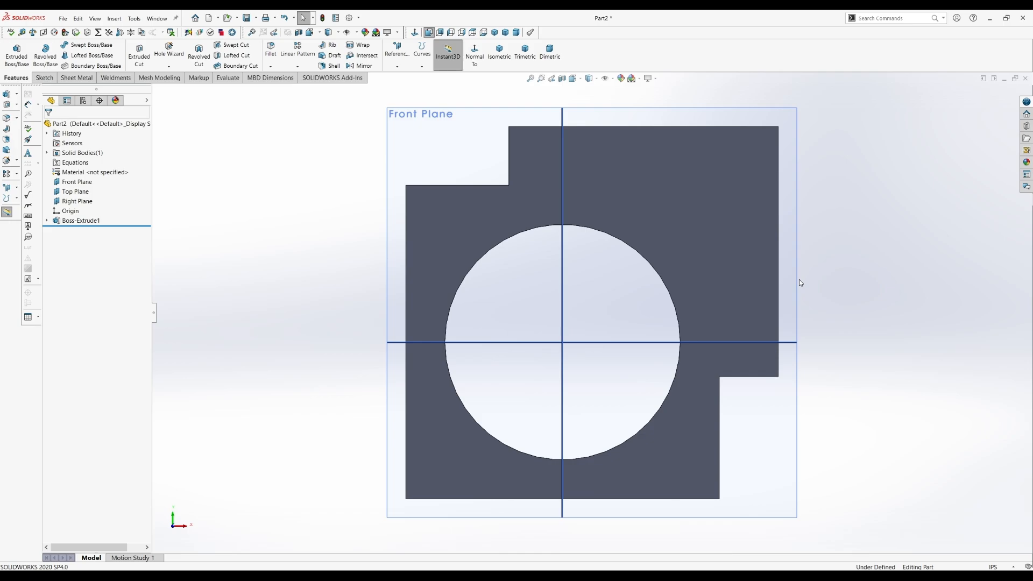
click(501, 53)
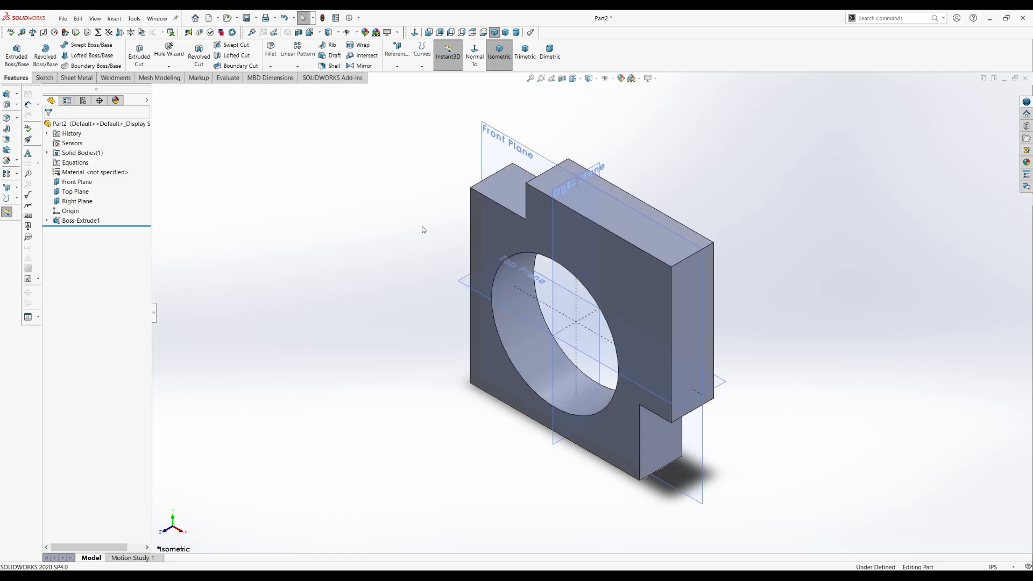
click(79, 193)
click(92, 184)
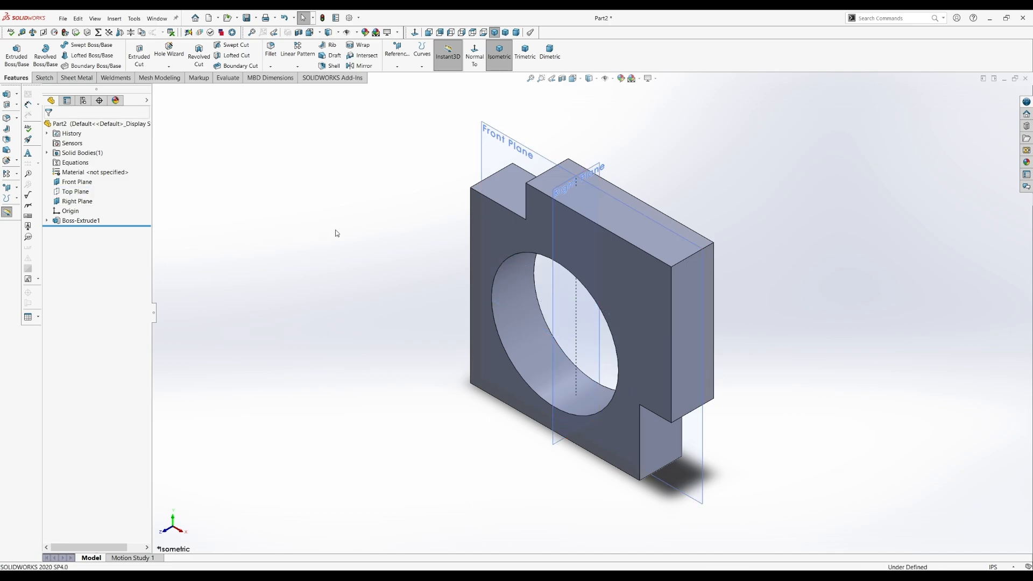
Step: Sketch a circle of about 0.33 in radius, centred on the origin, on the upper extension's top face, viewed normal to it
click(649, 235)
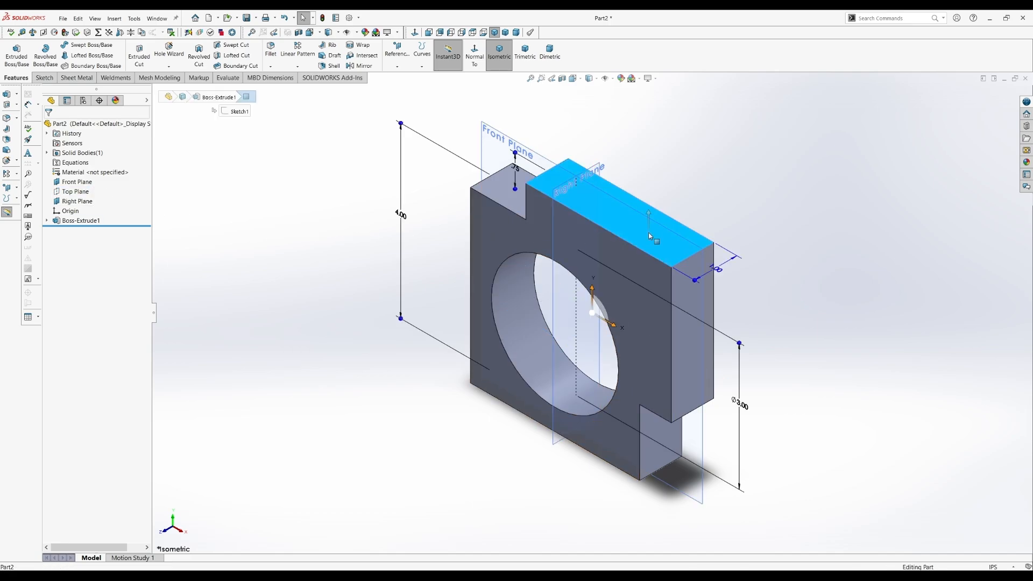
click(474, 62)
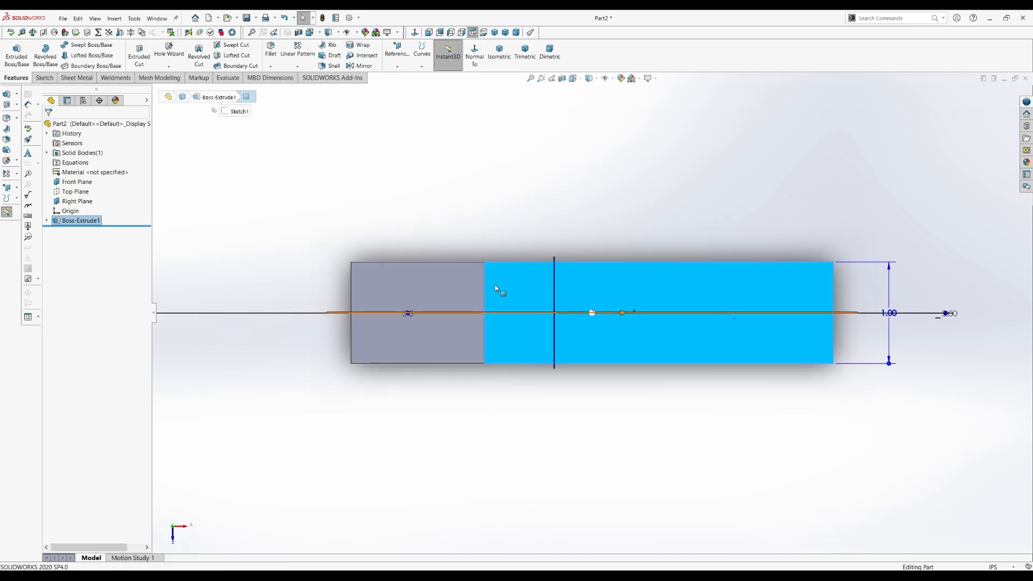
click(44, 77)
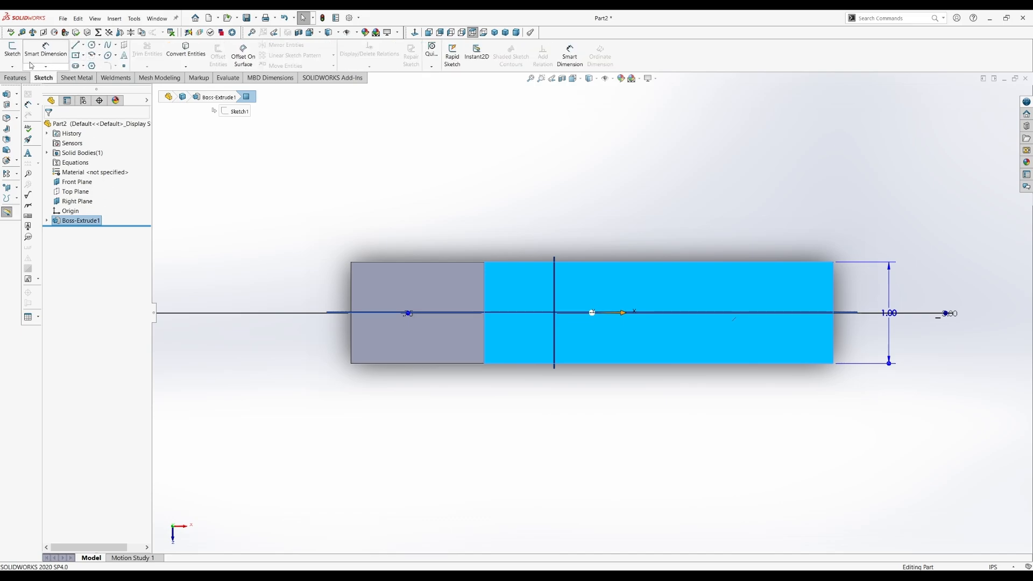
click(16, 78)
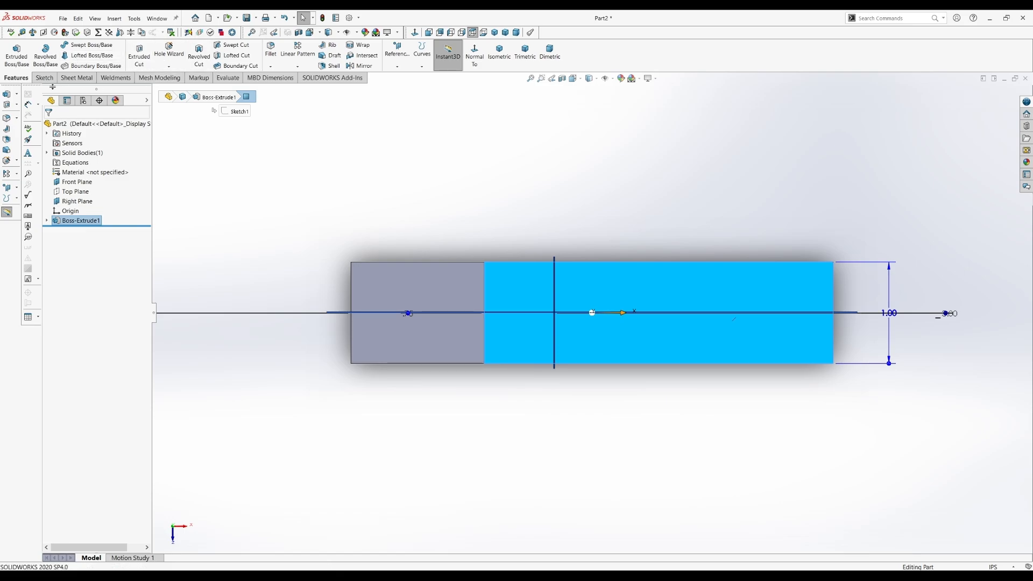
click(49, 79)
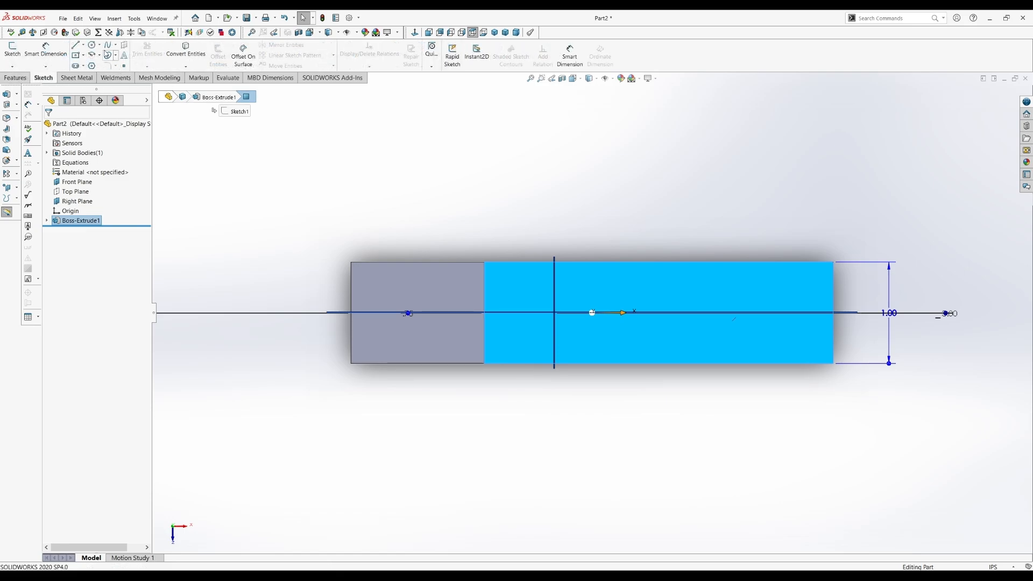
click(92, 45)
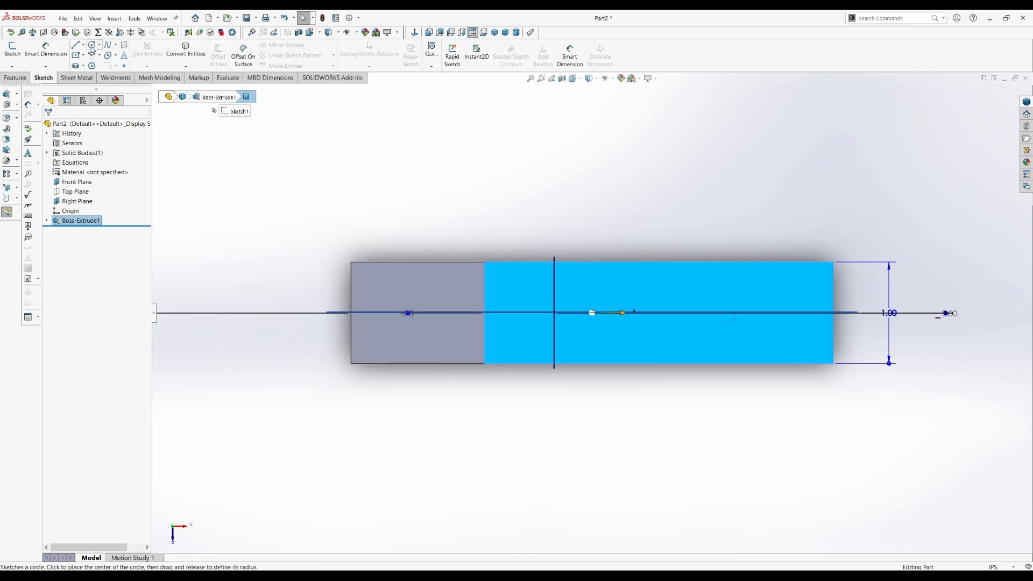
click(555, 312)
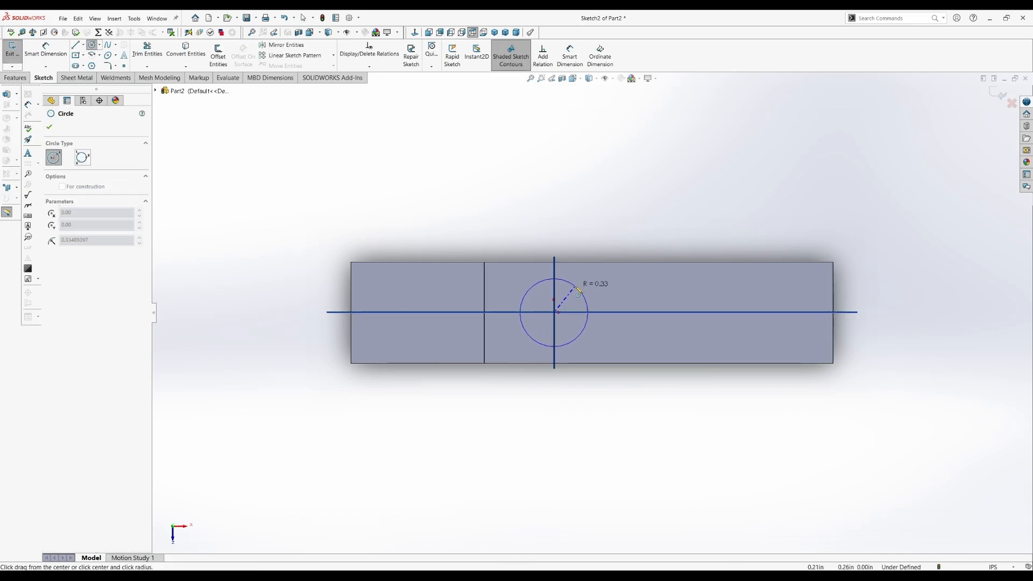
click(578, 288)
click(49, 127)
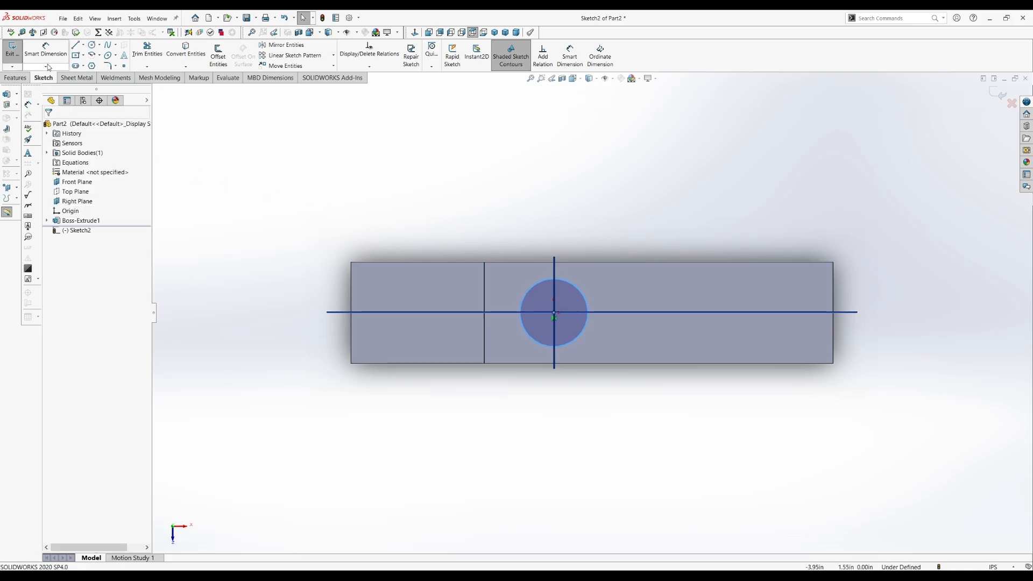
Step: Dimension the circle's diameter to 0.50 in and finish the sketch
click(46, 53)
click(591, 305)
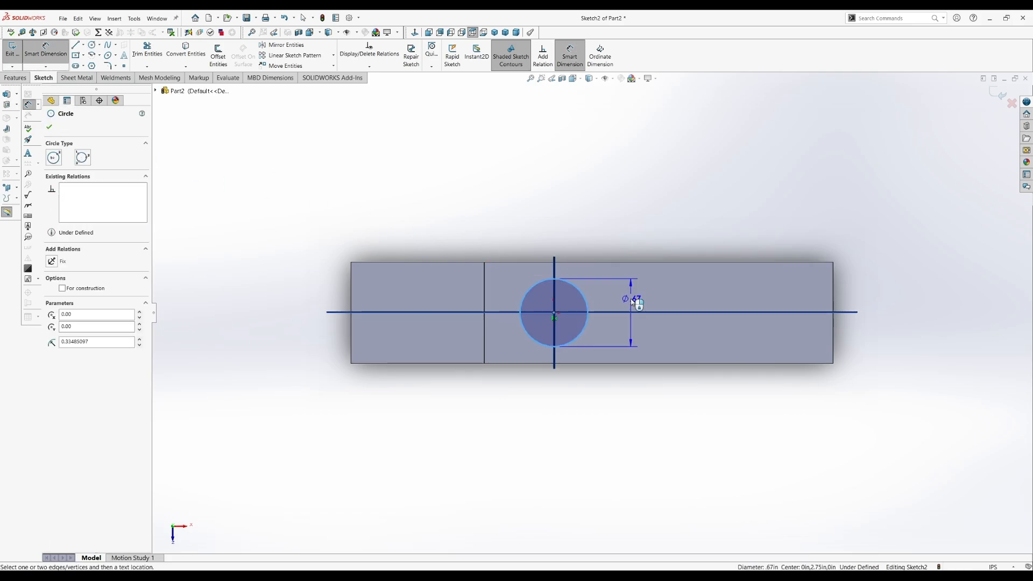
click(625, 293)
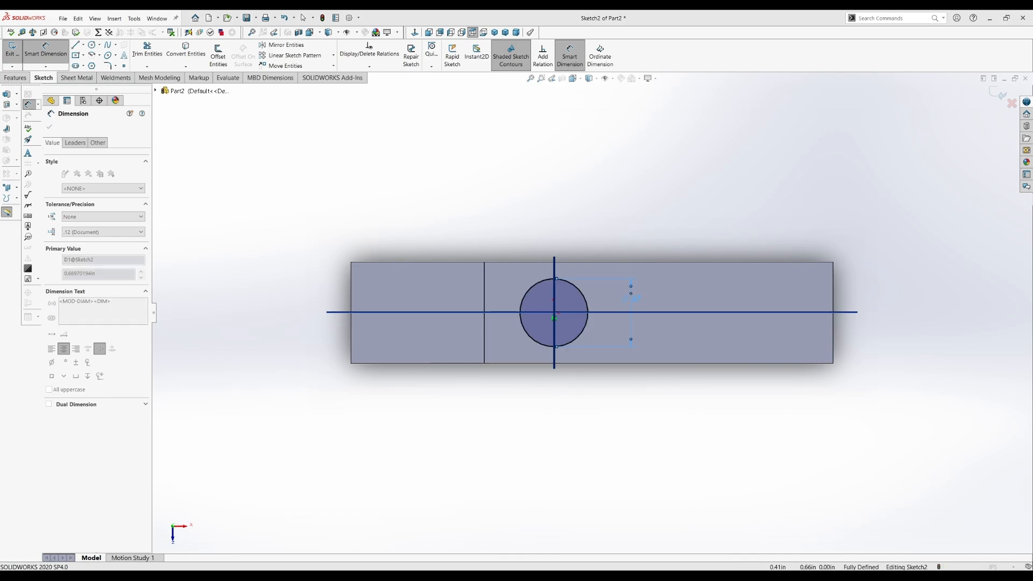
key(Return)
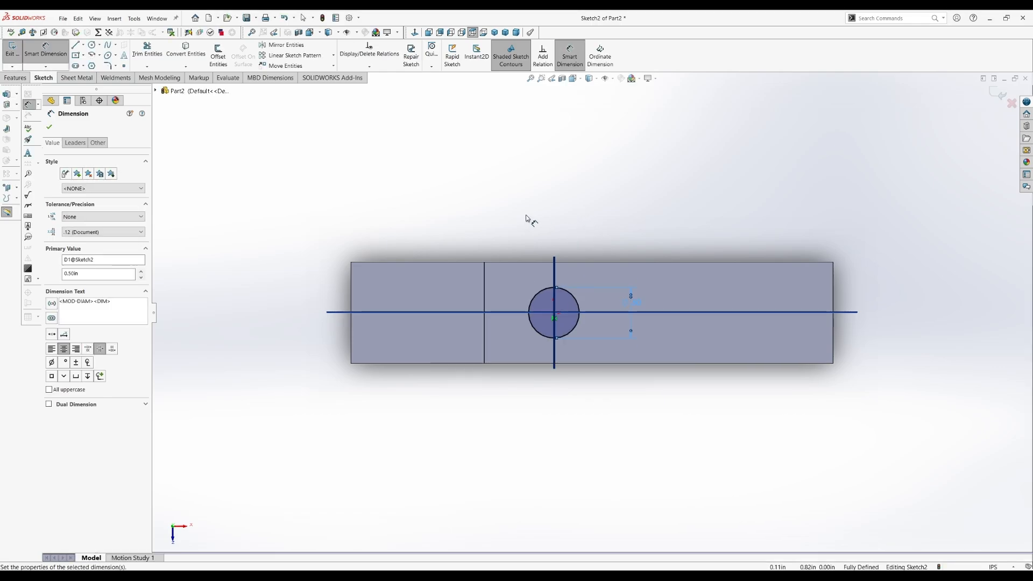
click(49, 127)
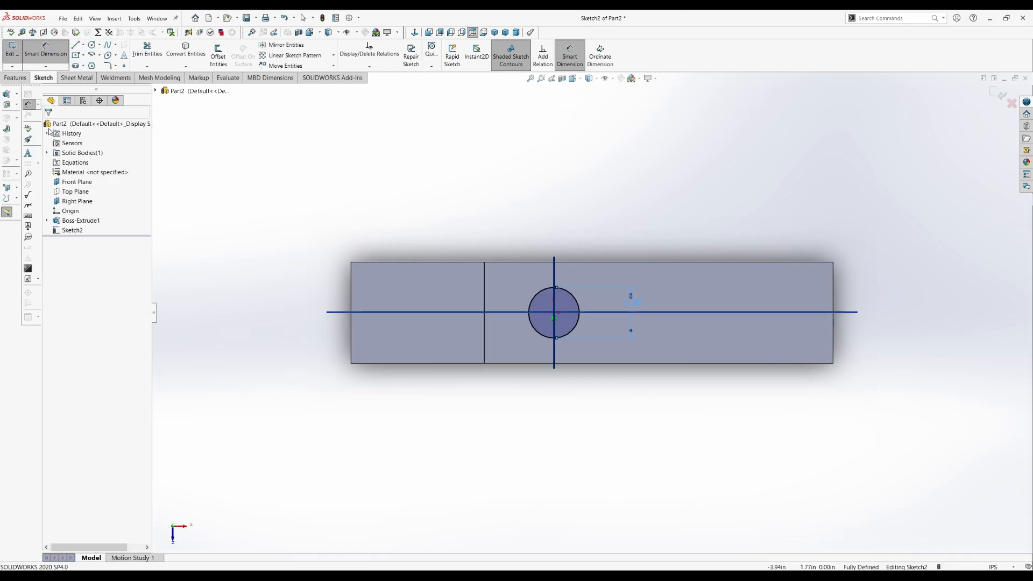
scroll(562, 263, down, 1)
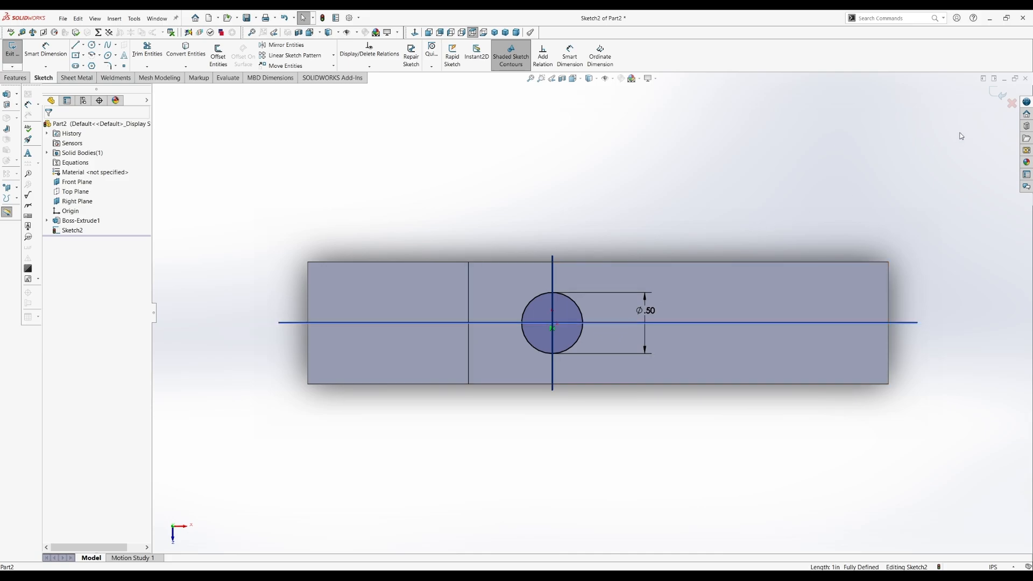
click(996, 96)
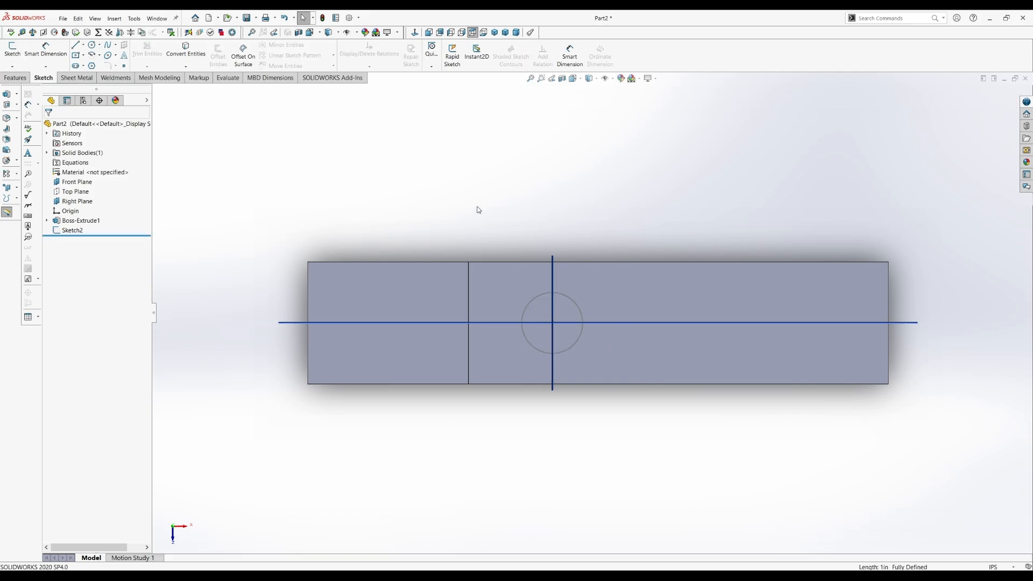
Step: Start another sketch on the same top face and draw a 180° centerpoint arc of 0.50 in radius around the origin, on the notch side
click(11, 50)
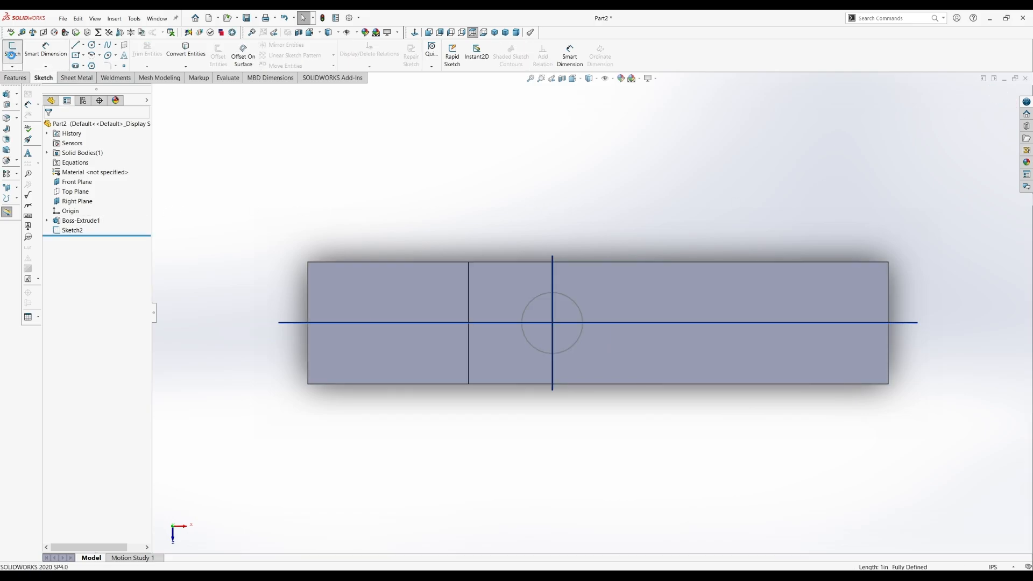
click(603, 283)
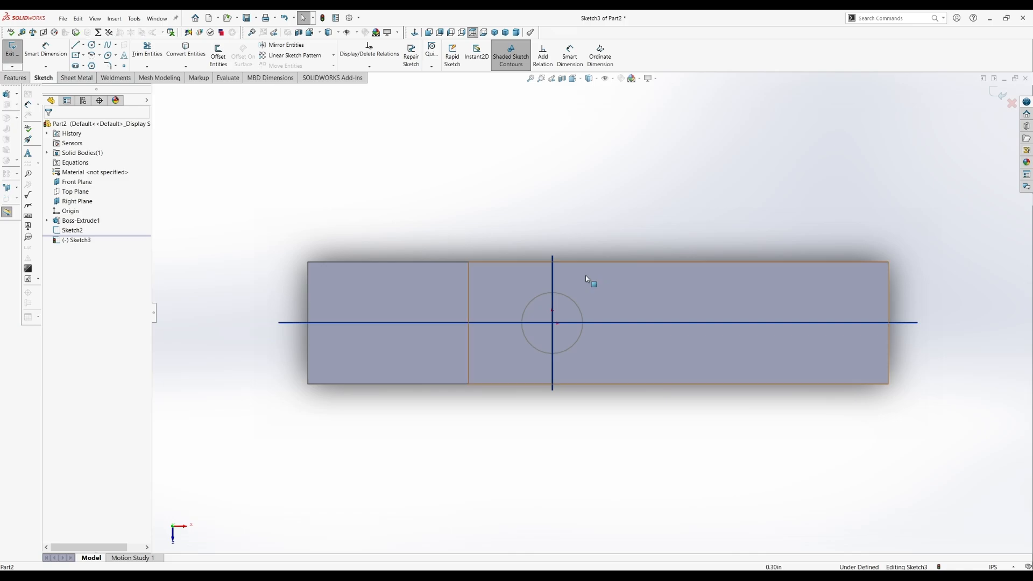
click(93, 58)
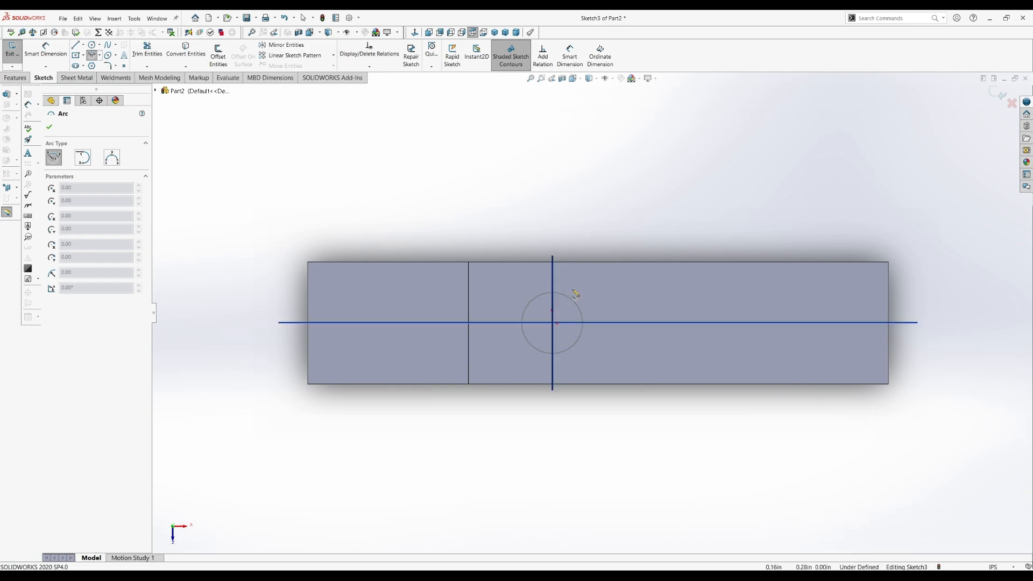
click(553, 323)
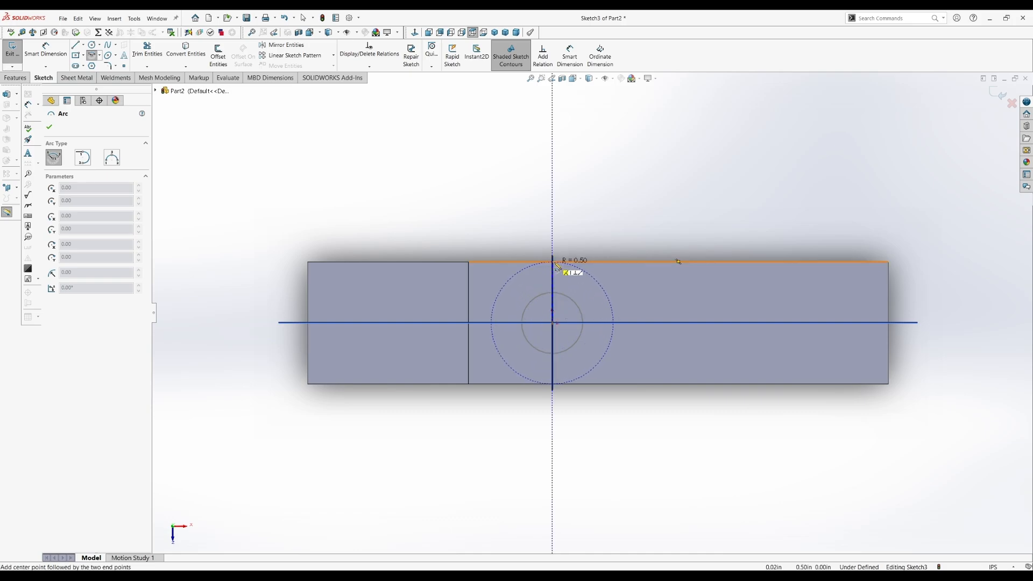
click(553, 263)
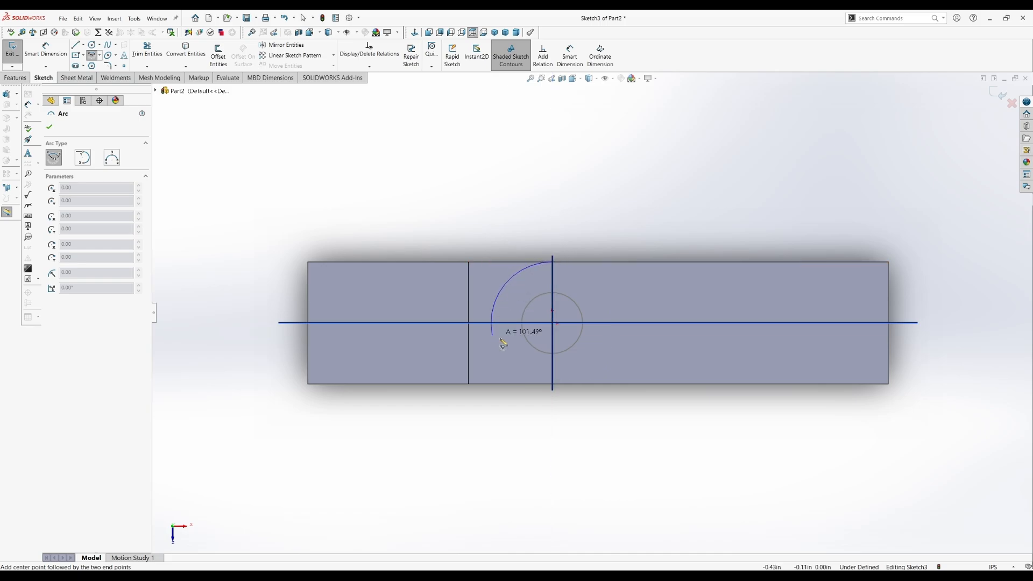
click(553, 384)
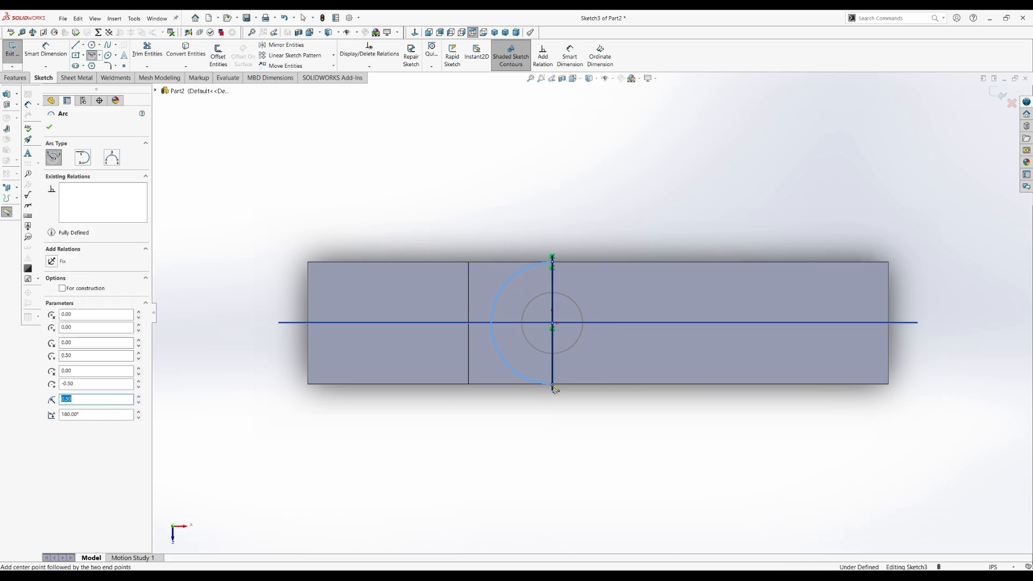
key(Escape)
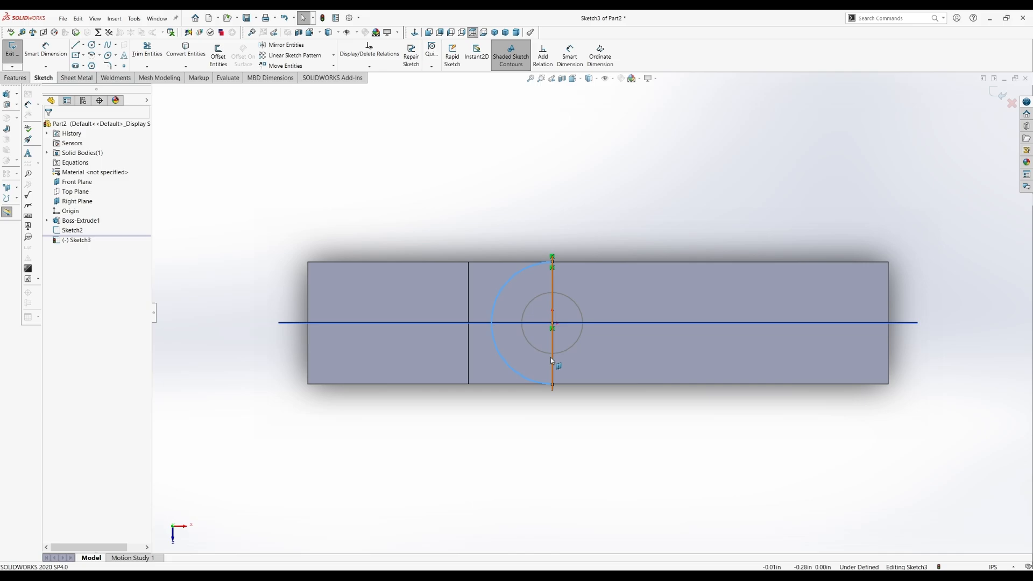
Step: Add a Coincident relation between the arc's lower endpoint and the face's lower long edge
click(571, 392)
click(552, 385)
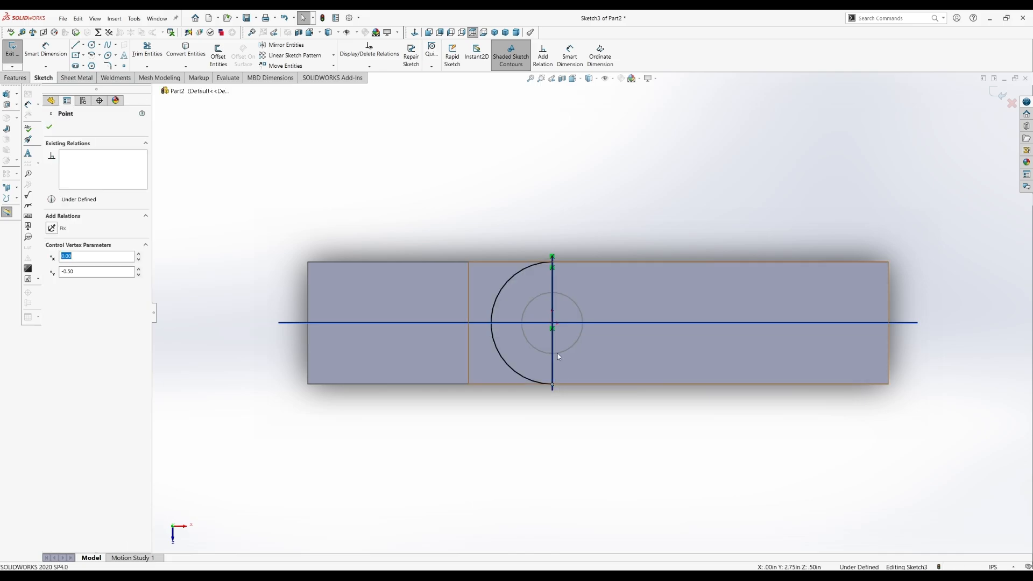
click(542, 54)
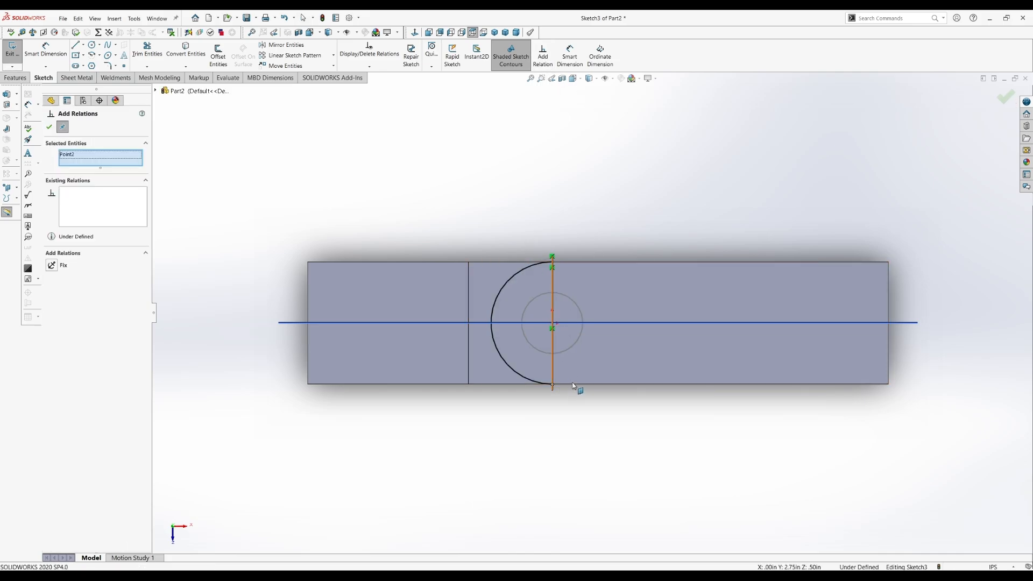
click(486, 385)
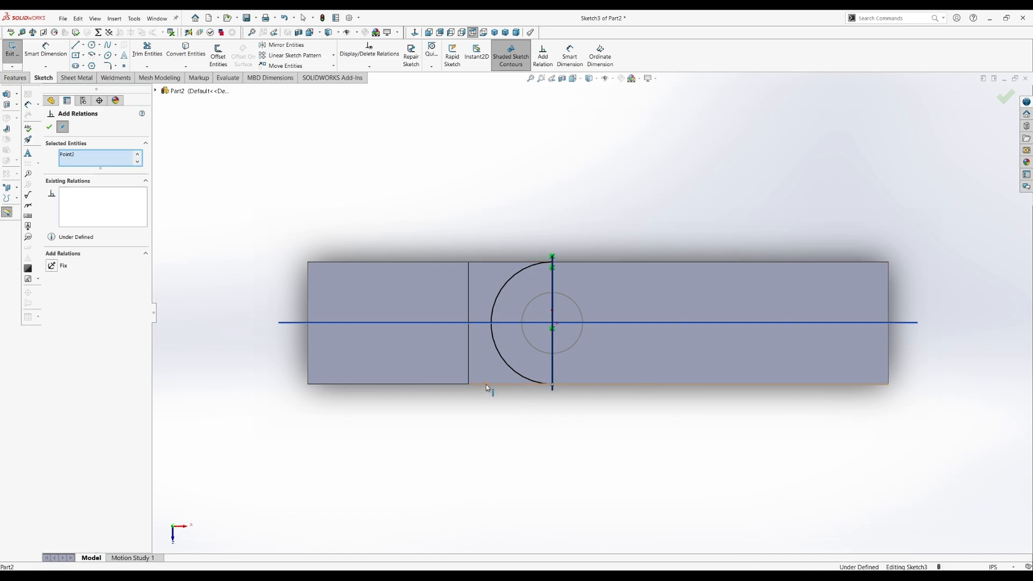
click(53, 287)
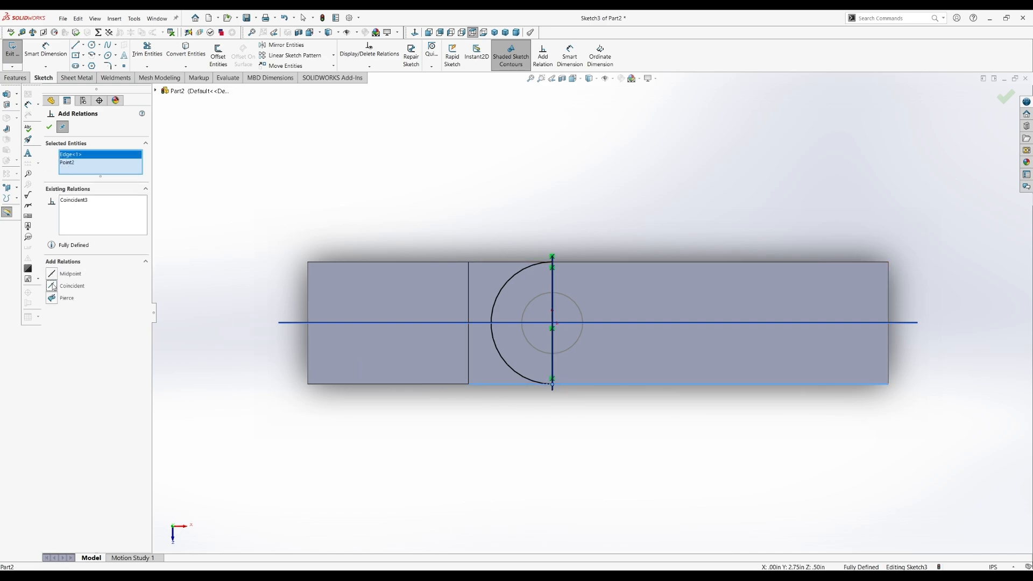
click(51, 127)
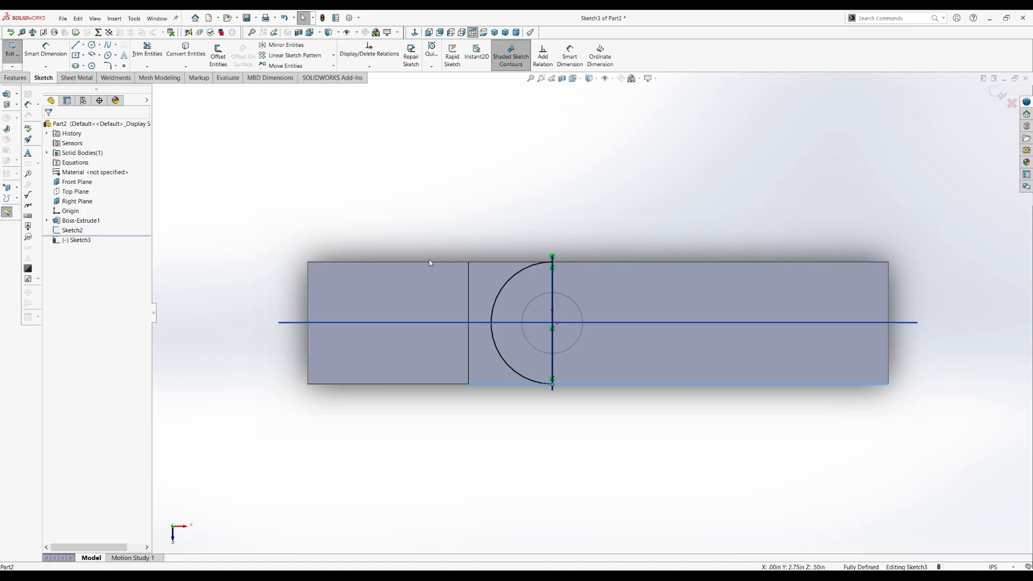
Step: Close the semicircle with a 1.00 in vertical line between the arc's two endpoints
click(522, 278)
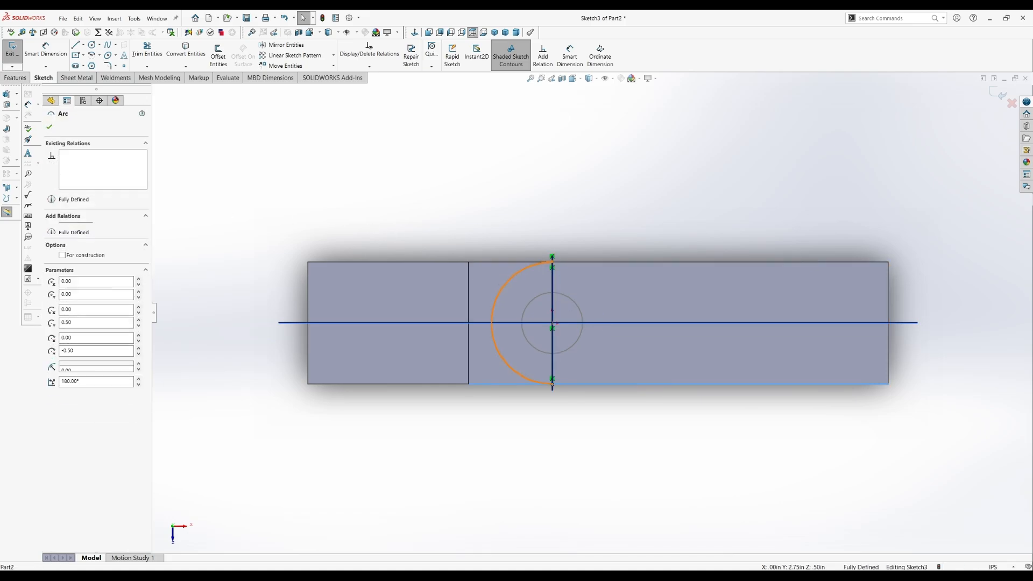
click(560, 192)
click(76, 45)
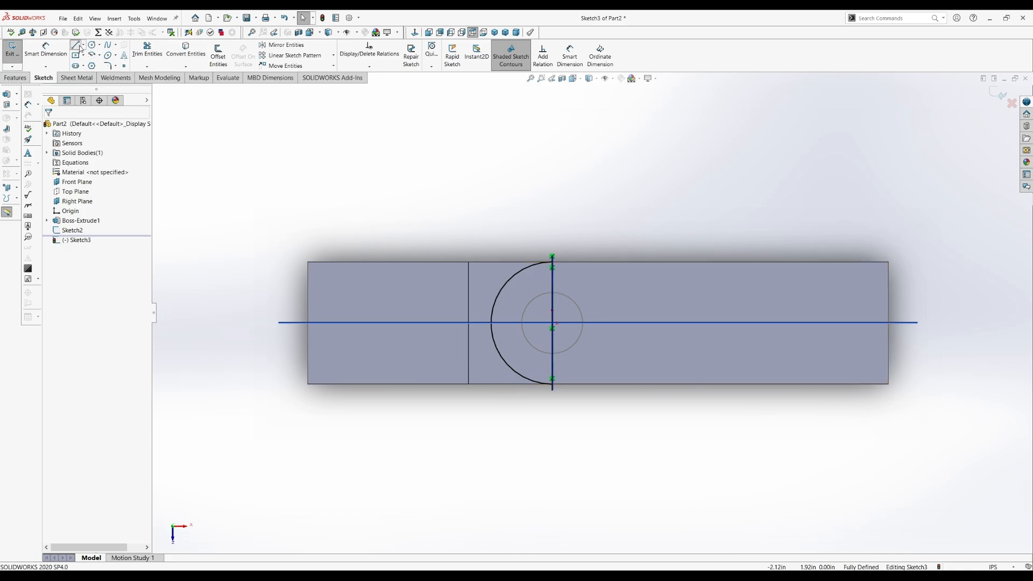
click(553, 262)
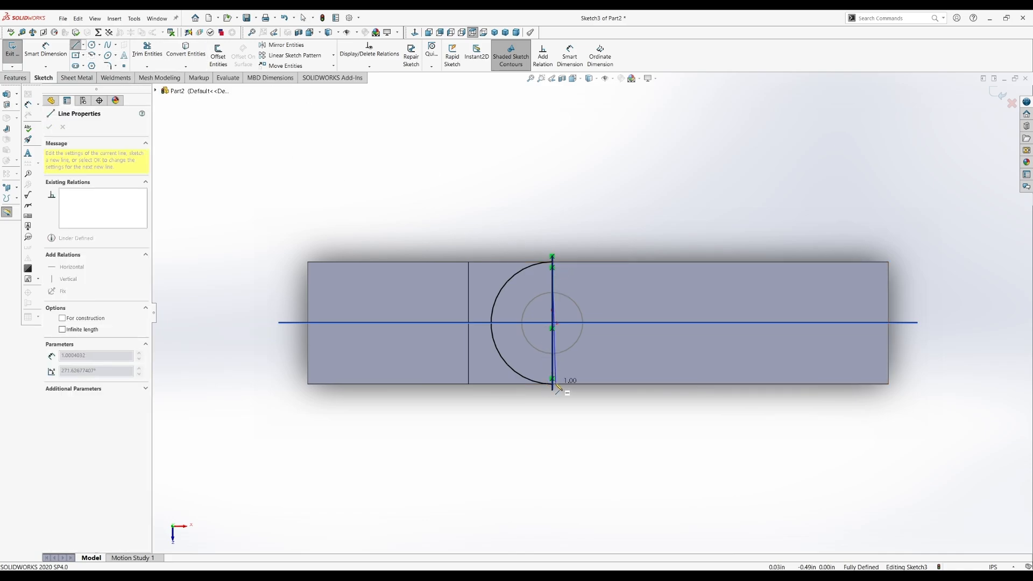
click(552, 384)
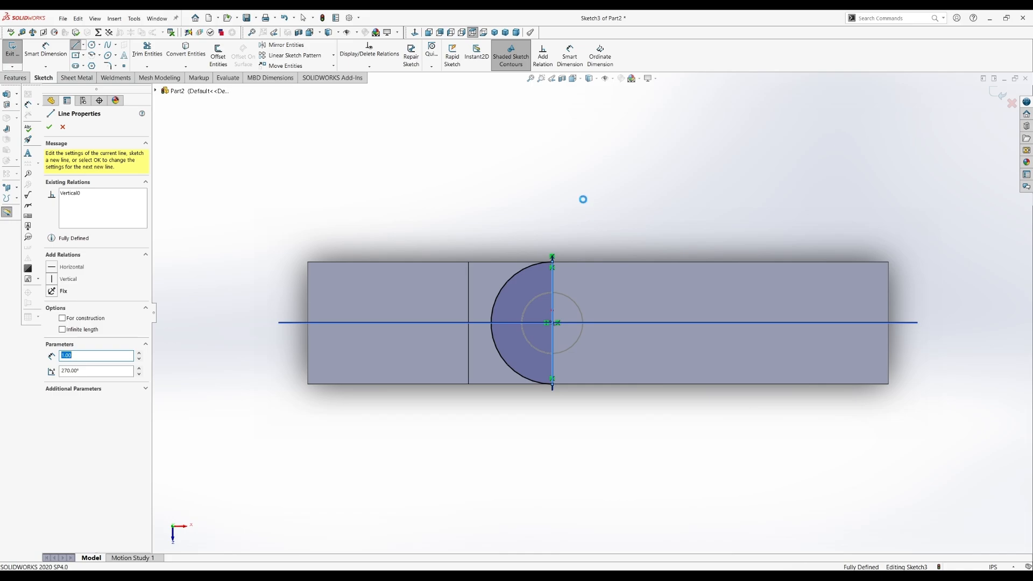
key(Escape)
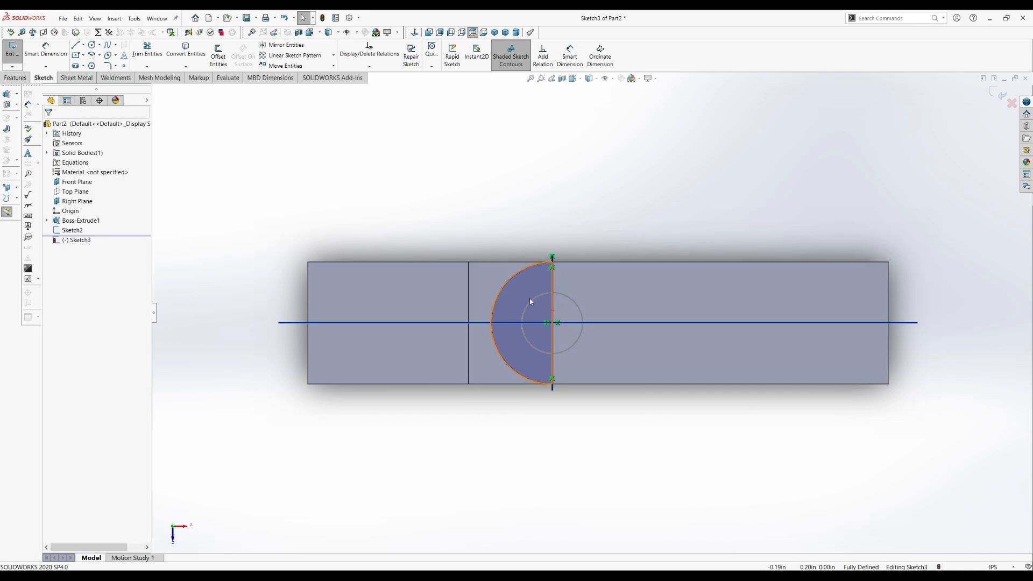
Step: Add a Concentric relation between the semicircular arc and the 0.50 in circle of the previous sketch
click(532, 265)
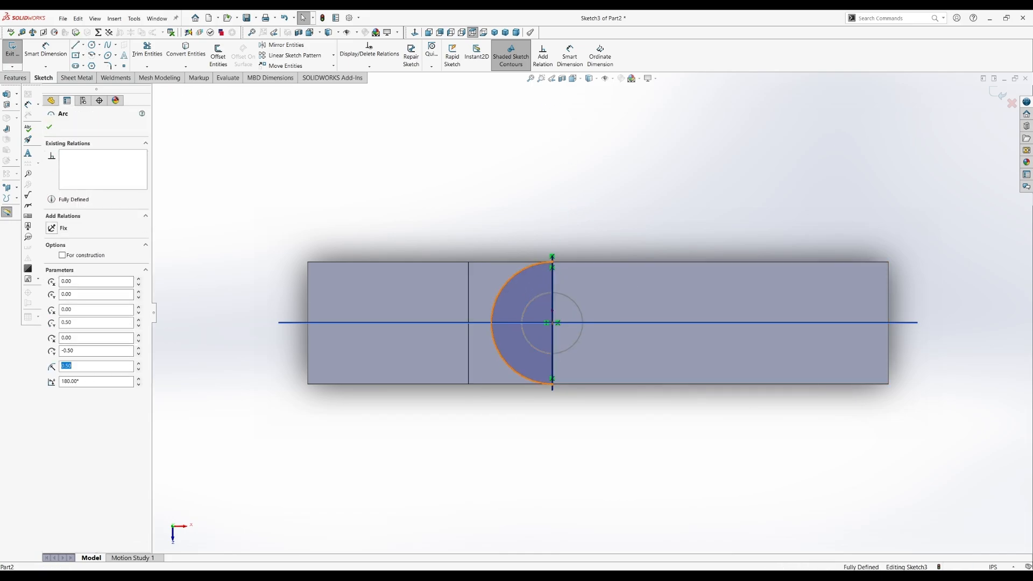
click(543, 54)
click(529, 311)
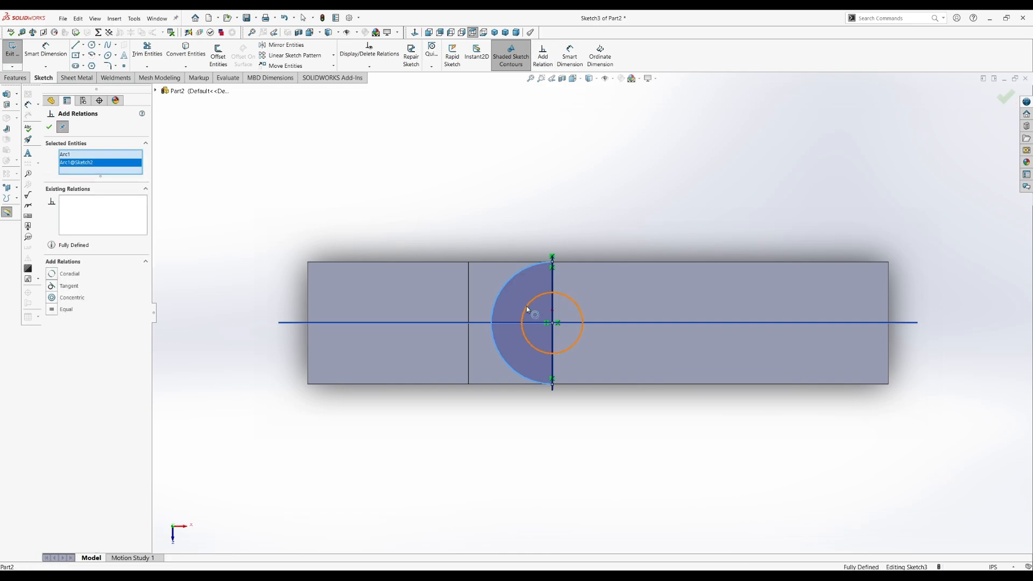
click(52, 298)
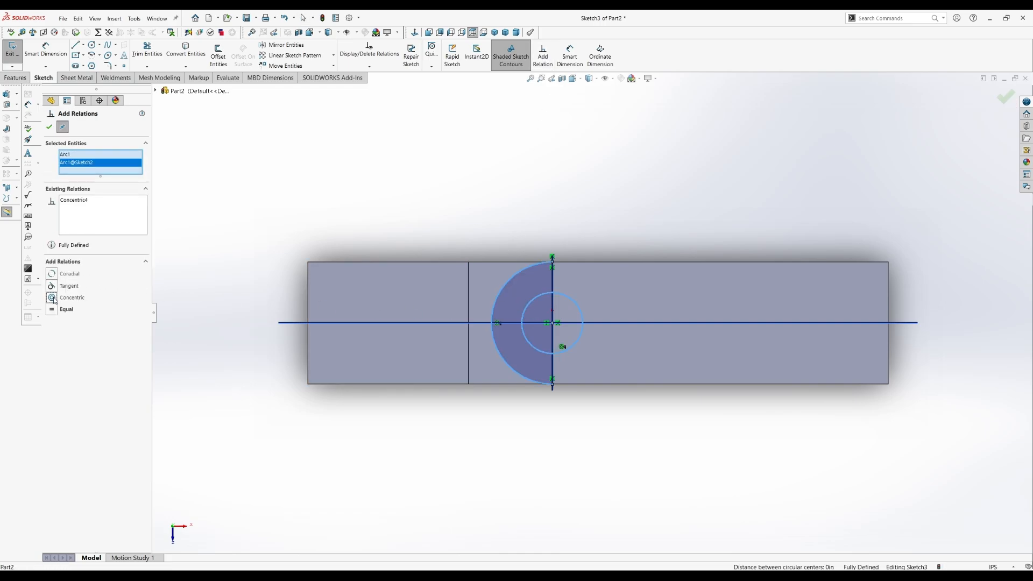
click(49, 127)
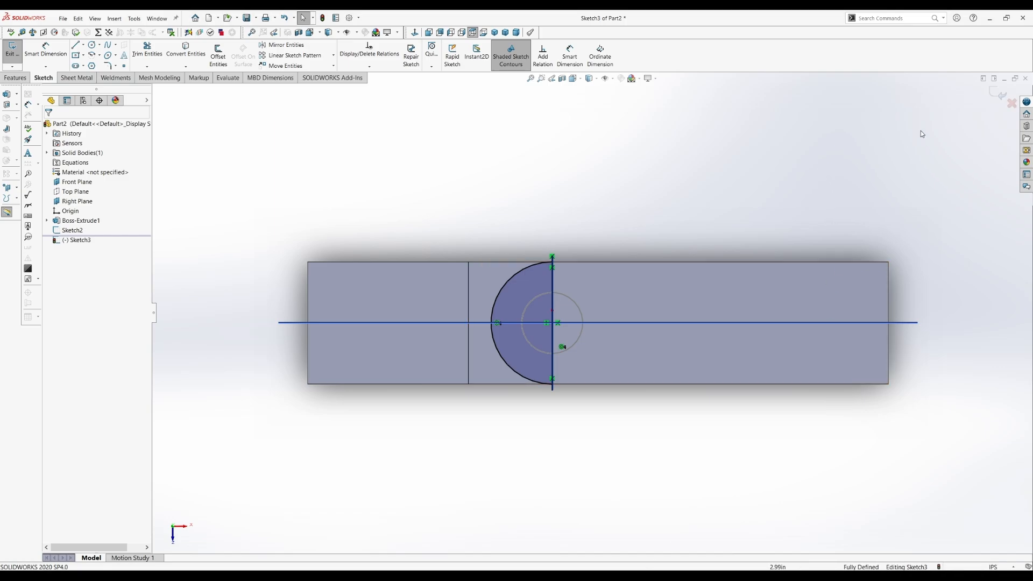
Step: Exit the semicircle sketch and cut the 0.50 in circle of the earlier sketch through the top with an Up To Next Extruded Cut
click(999, 94)
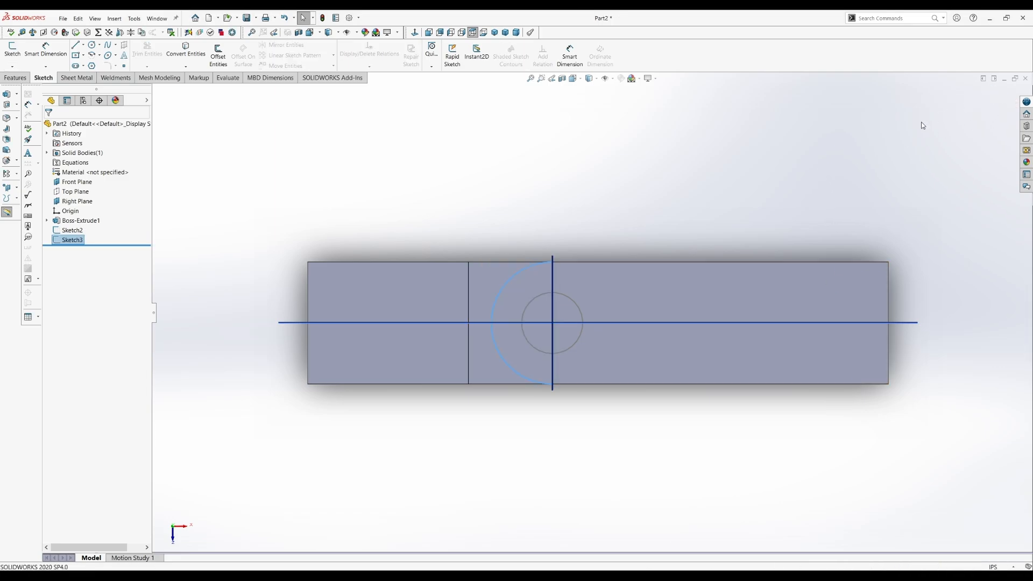
click(76, 230)
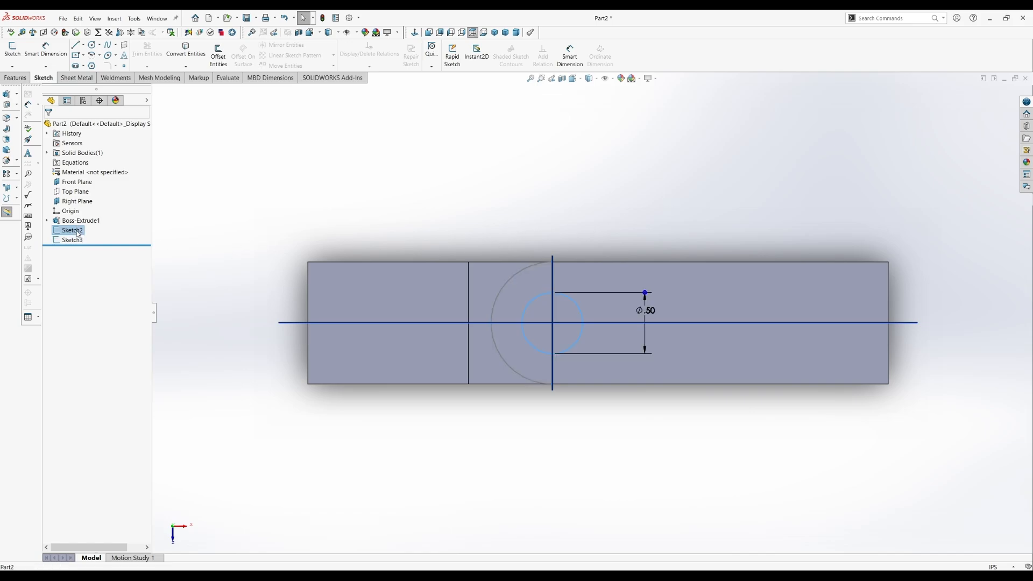
click(16, 78)
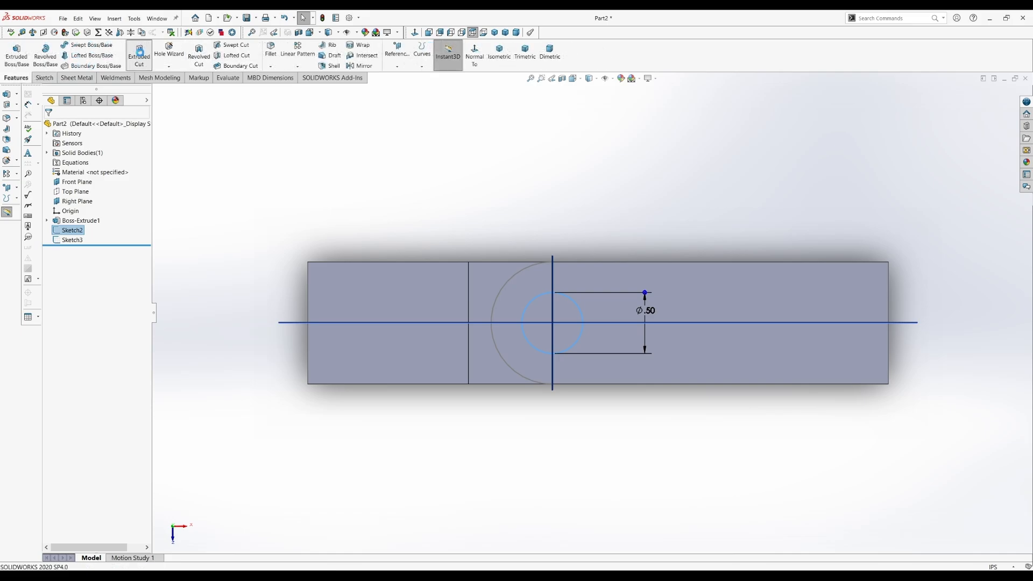
click(139, 52)
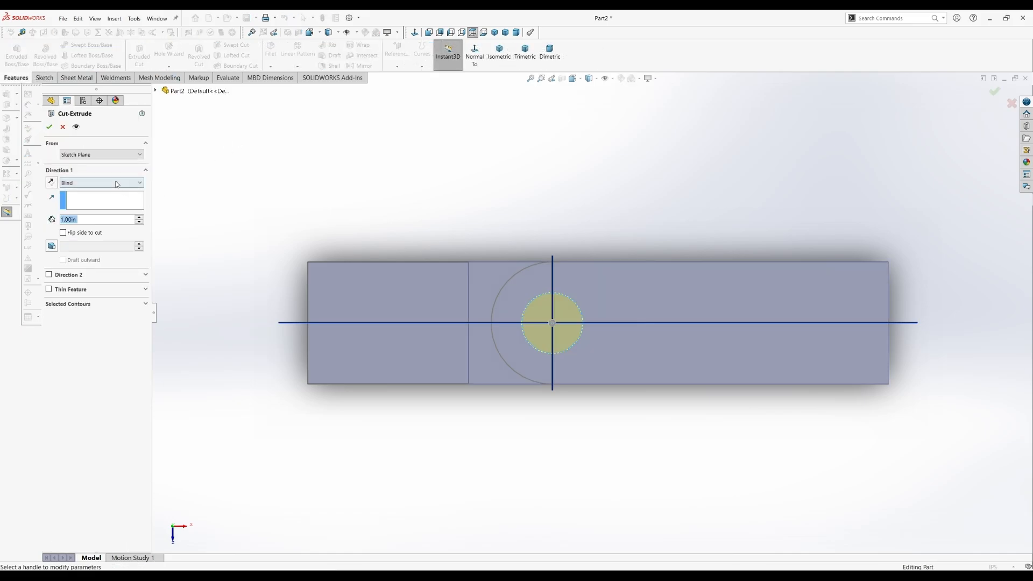
click(109, 214)
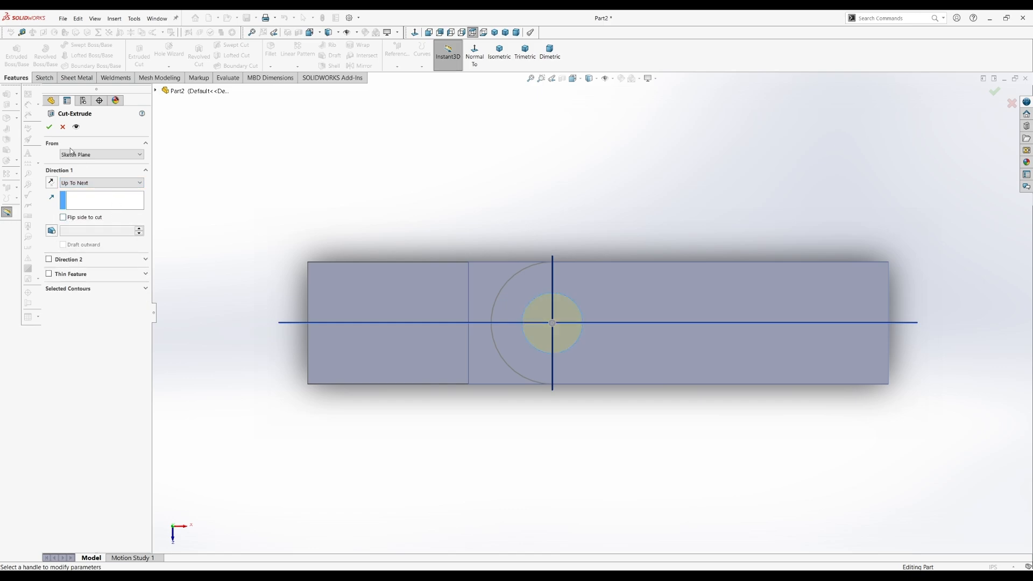
click(48, 128)
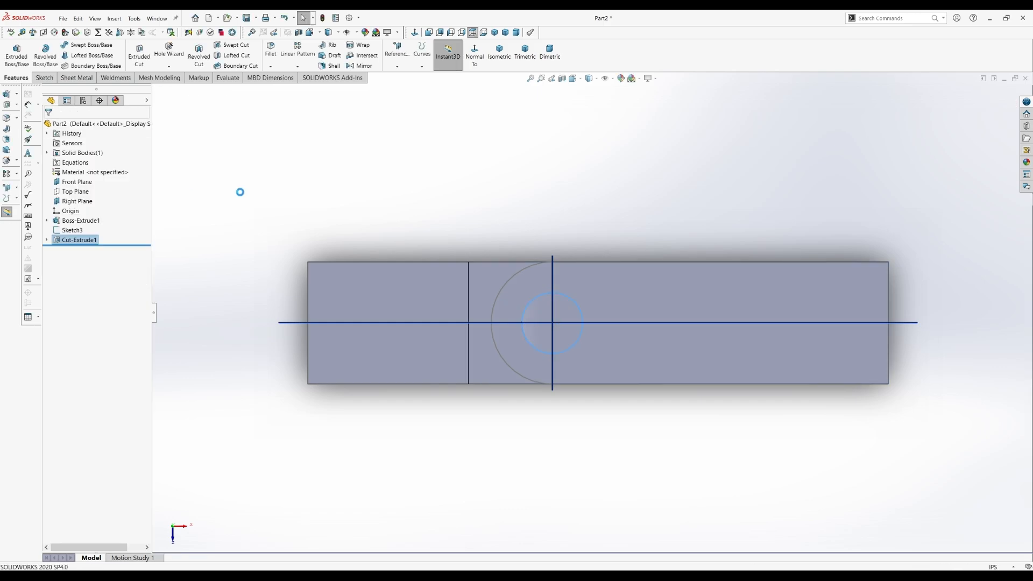
middle_drag(518, 280, 502, 233)
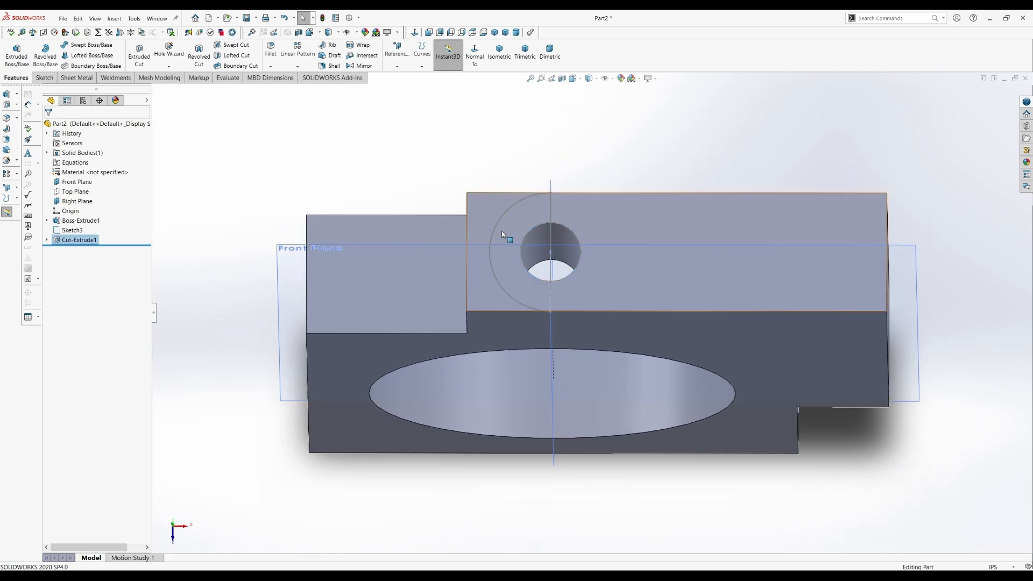
Step: Reorder the semicircle sketch, Sketch3, to come after Cut-Extrude1 in the feature tree
click(68, 232)
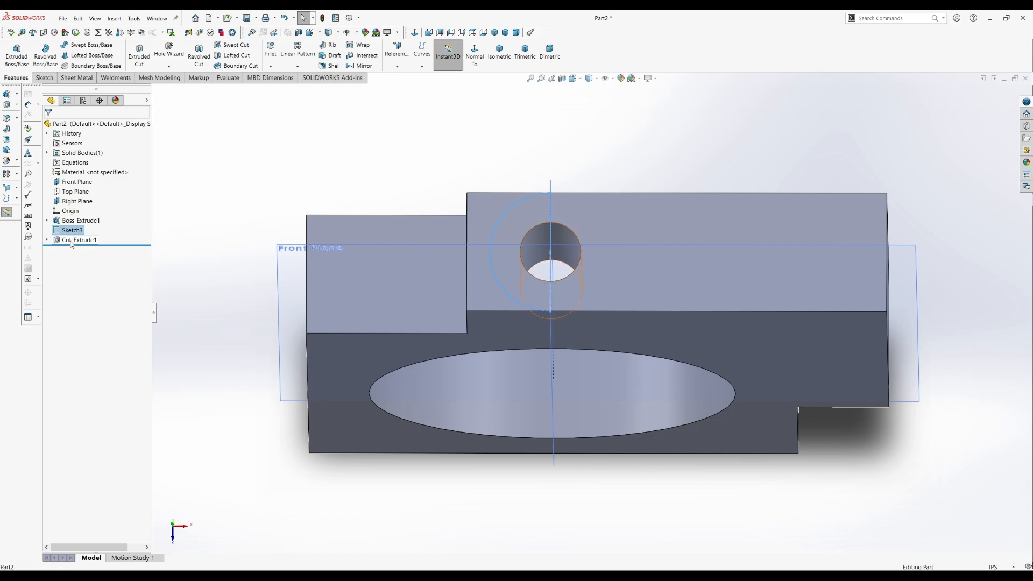
click(74, 242)
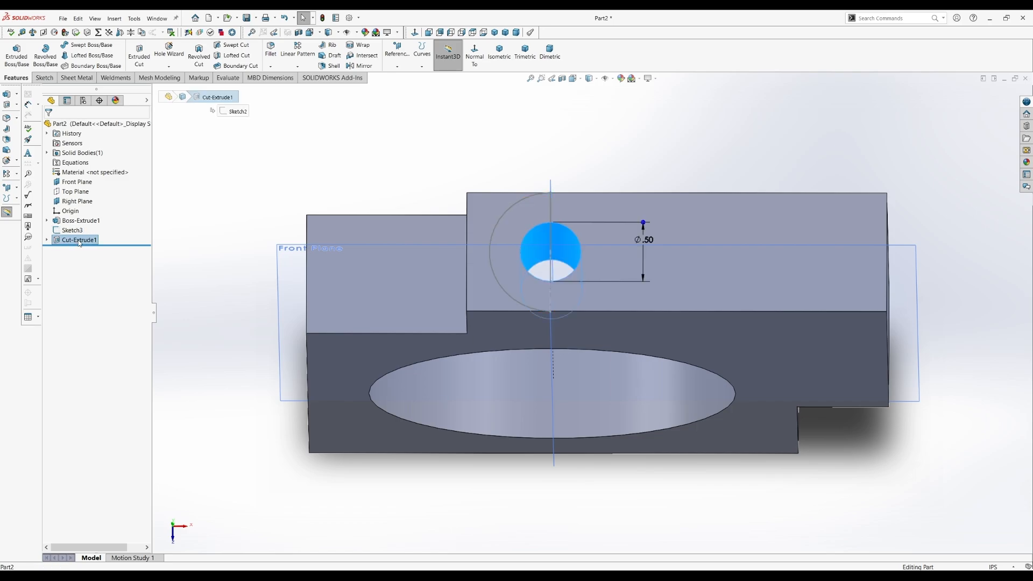
click(68, 232)
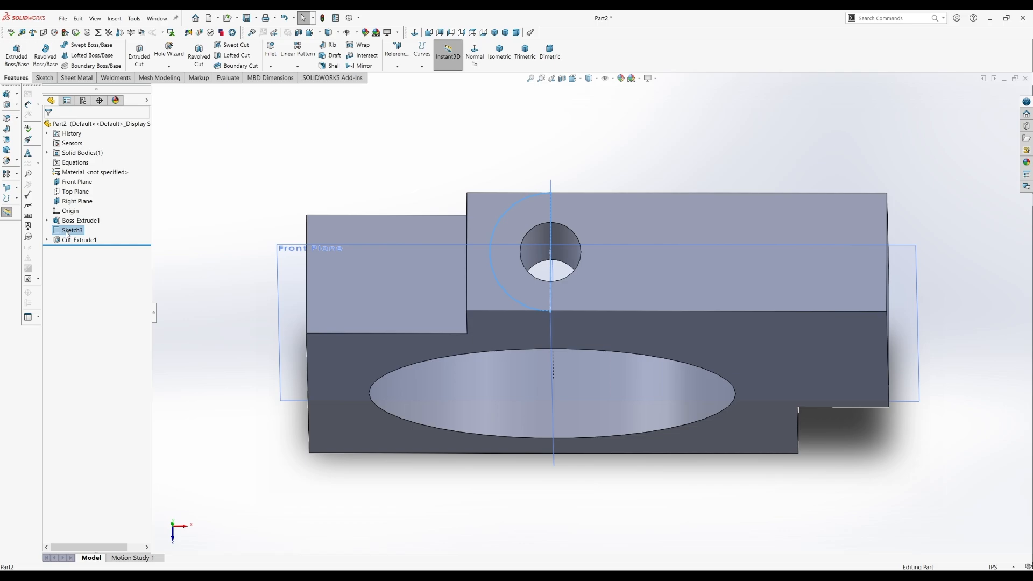
drag(67, 232, 72, 246)
click(72, 242)
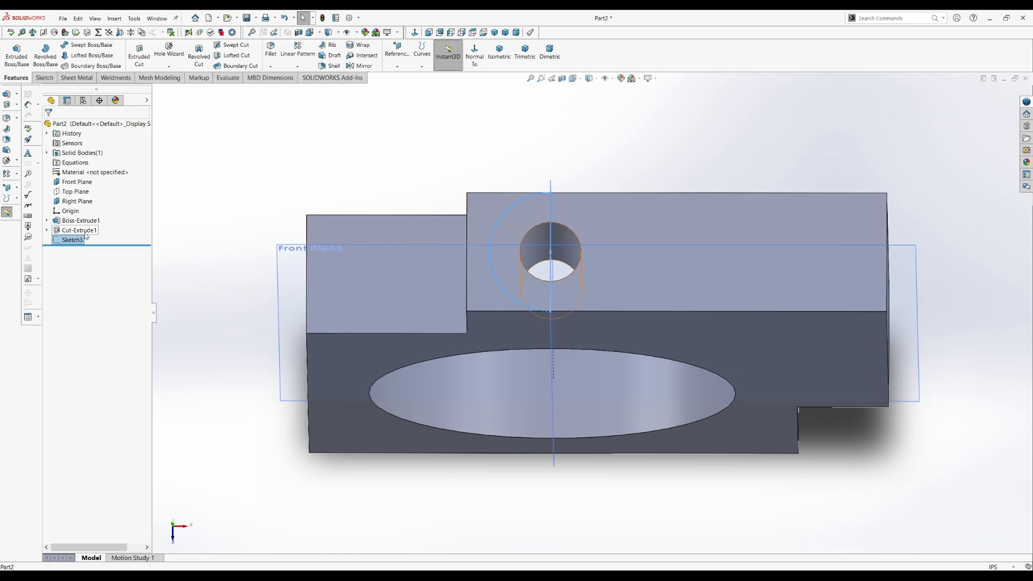
click(82, 231)
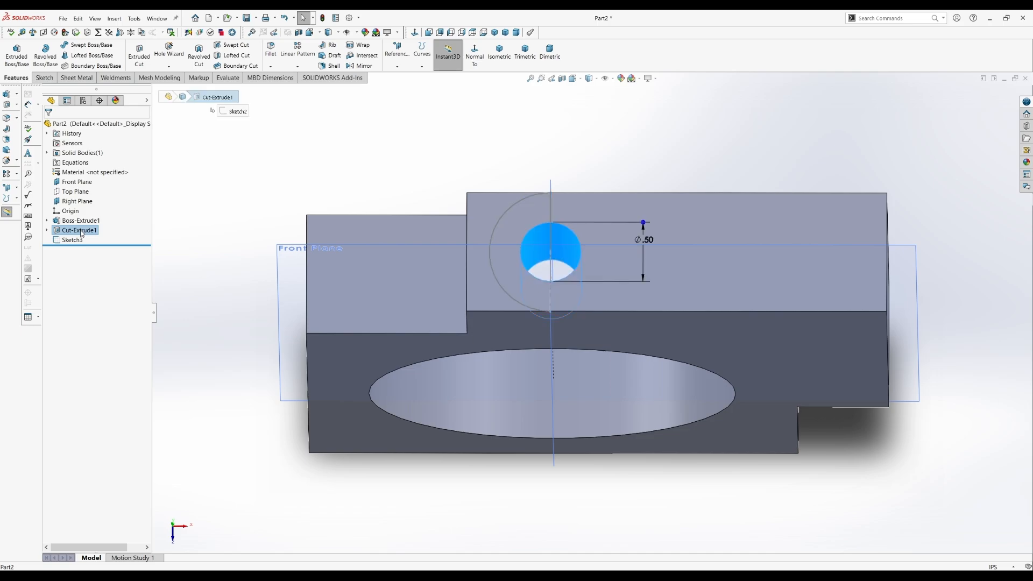
Step: Cut the top-face region outside the semicircle, on the notch side, with a Blind Extruded Cut 0.75 in deep
click(78, 241)
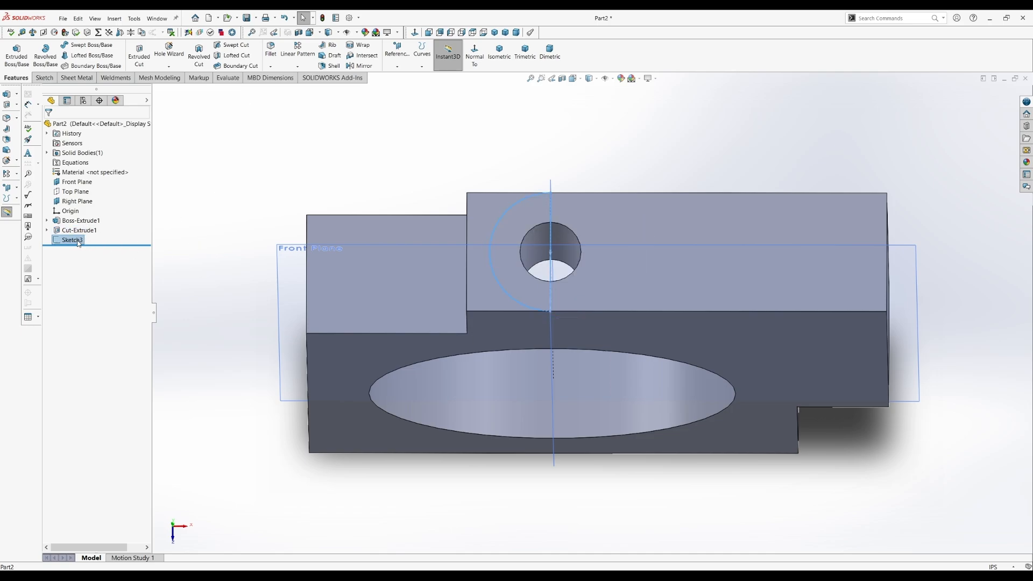
click(139, 56)
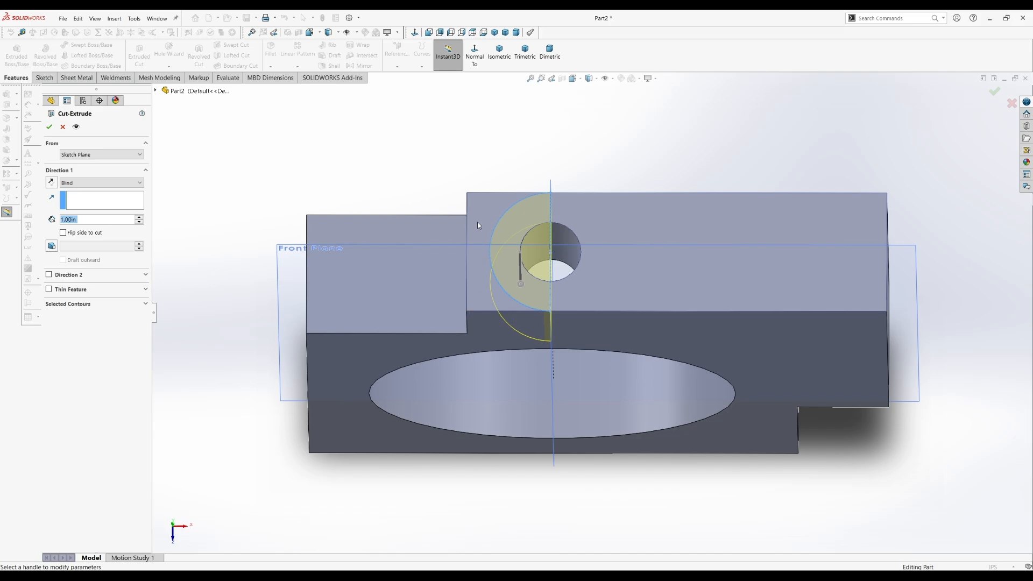
click(105, 305)
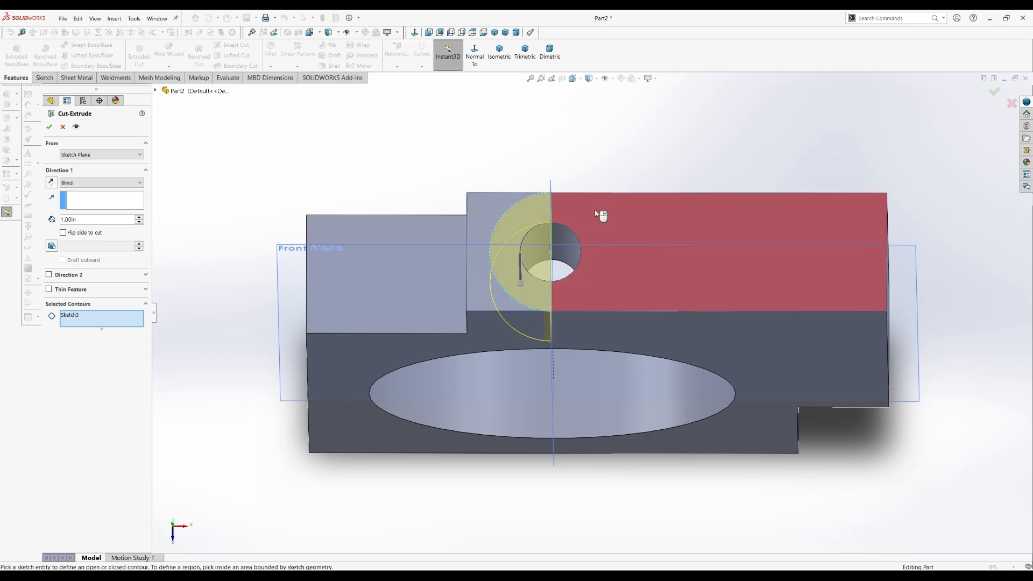
click(492, 210)
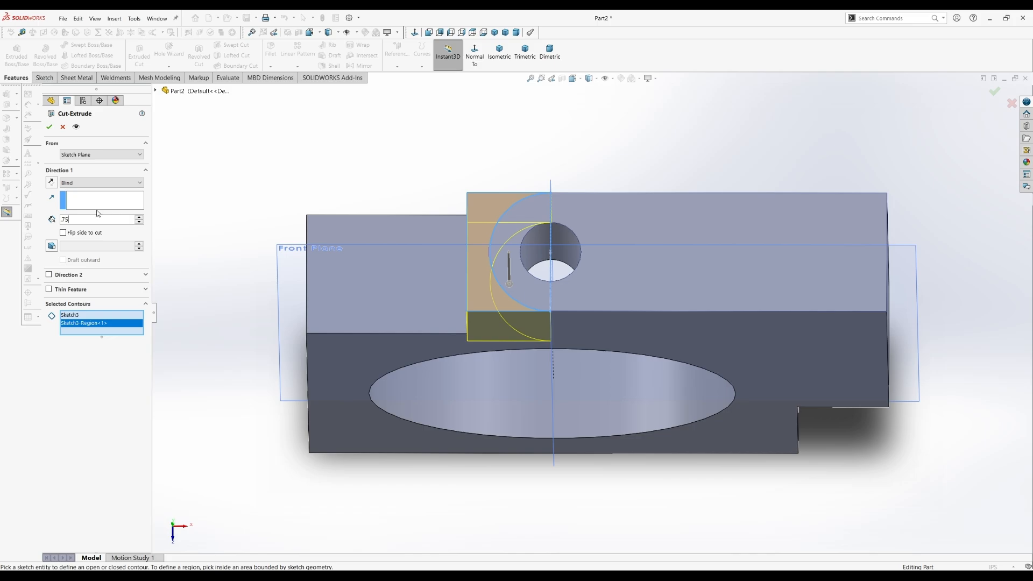
key(Return)
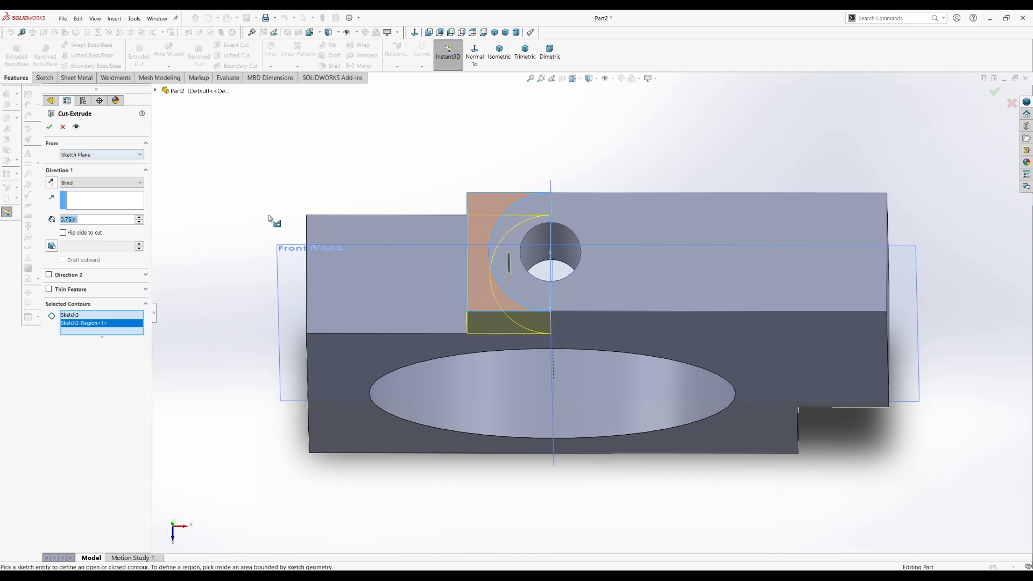
mouse_move(272, 222)
middle_down()
mouse_move(282, 167)
mouse_move(279, 224)
middle_up()
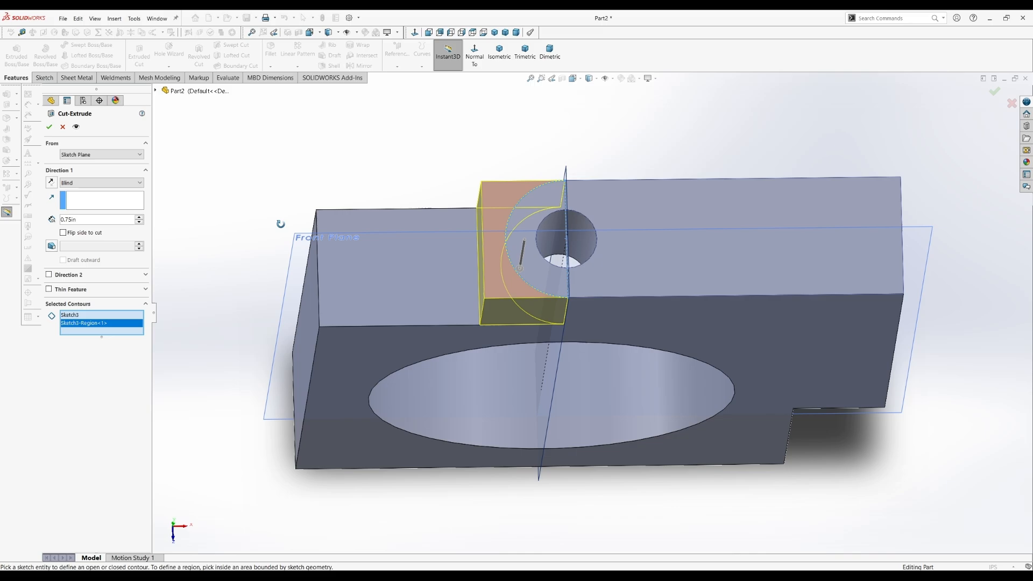
click(49, 128)
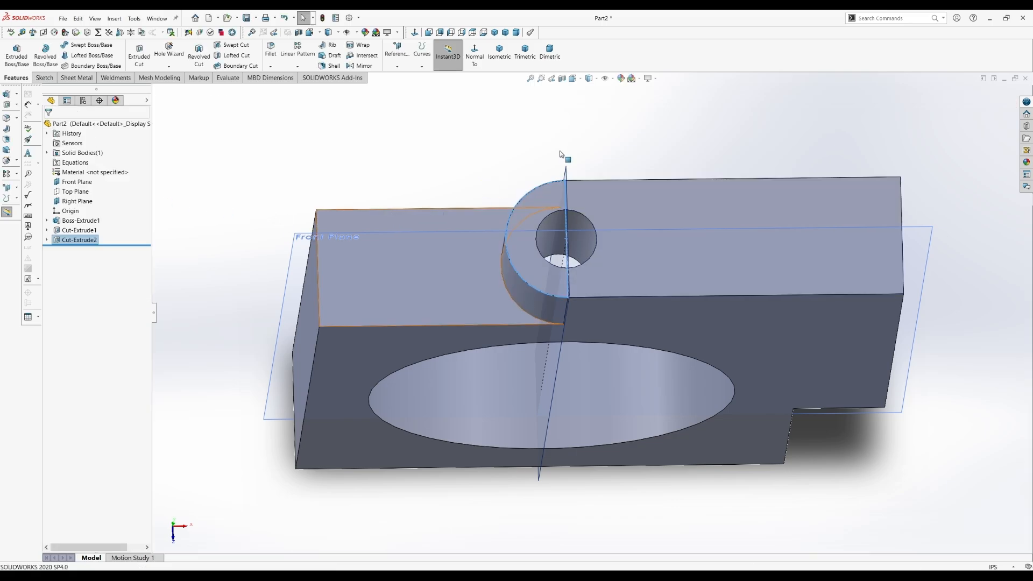
middle_drag(573, 306, 580, 281)
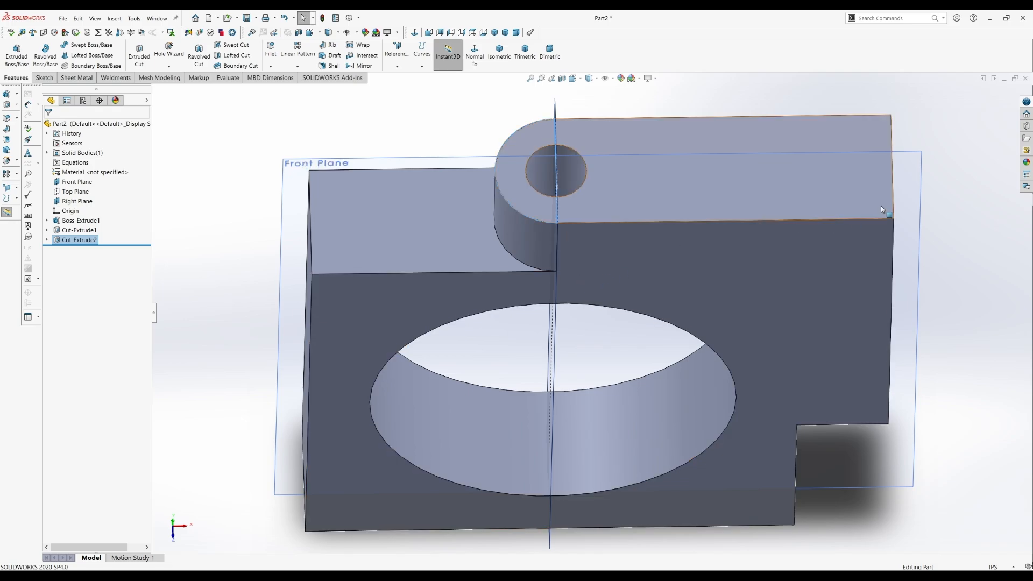
Step: Show the Top Plane and hide the Right Plane
click(947, 165)
scroll(651, 305, up, 2)
middle_drag(617, 319, 618, 278)
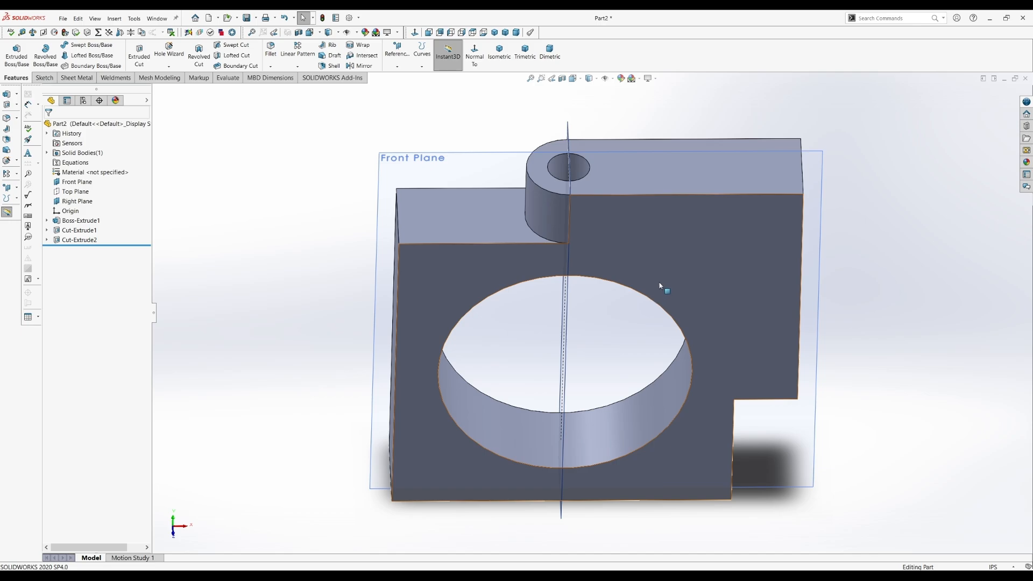
middle_drag(656, 292, 626, 262)
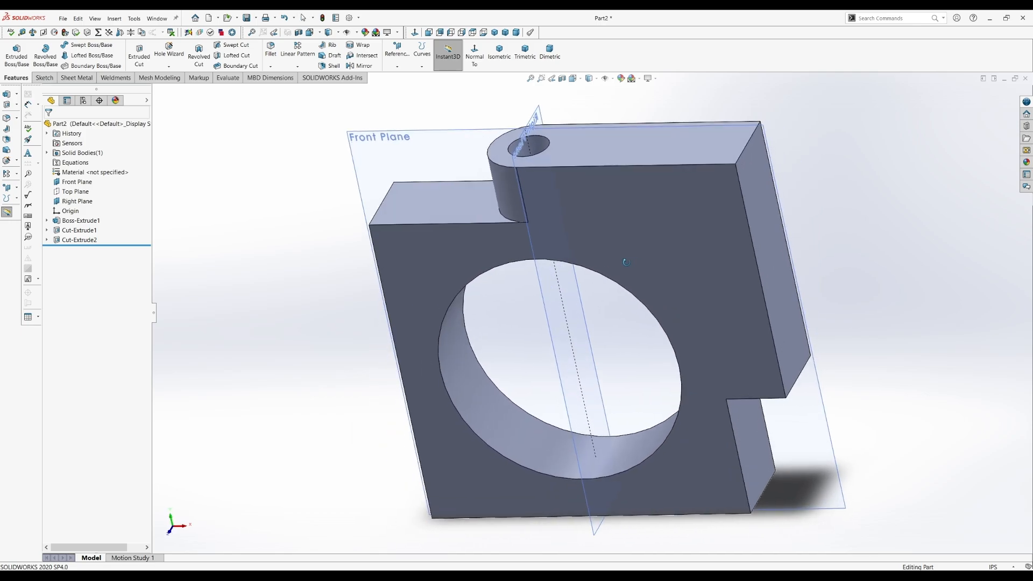
click(88, 191)
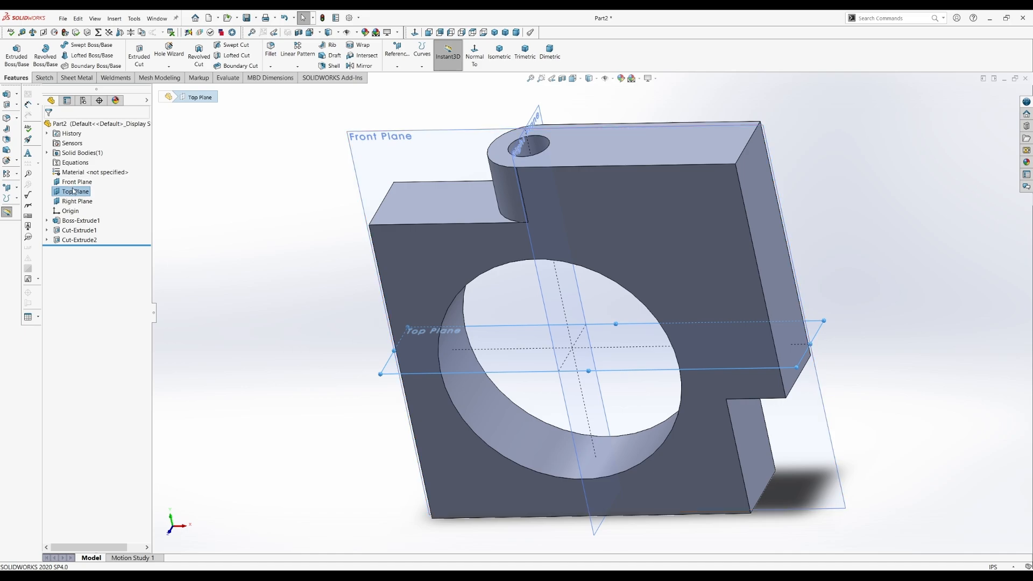
click(87, 200)
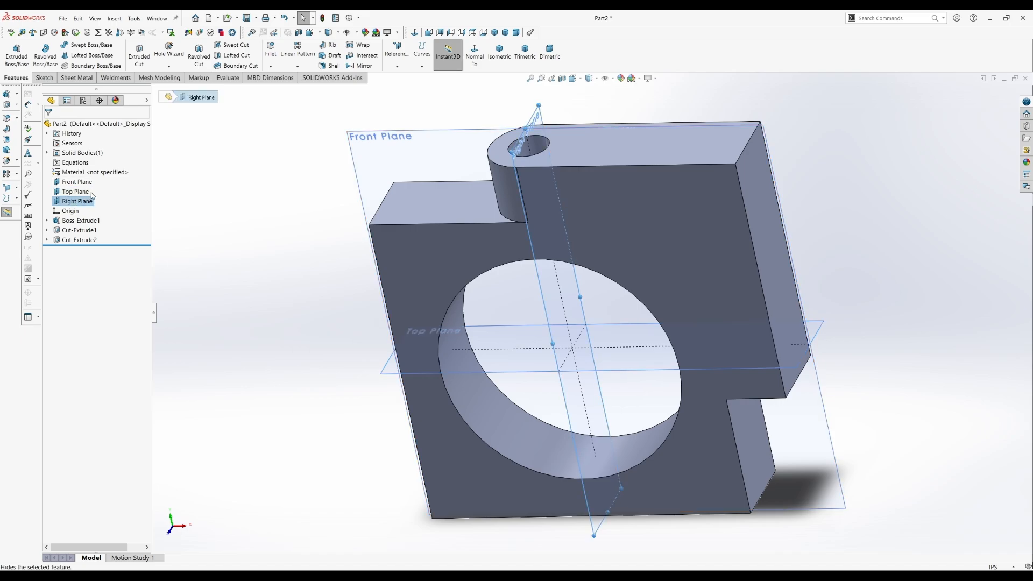
click(91, 195)
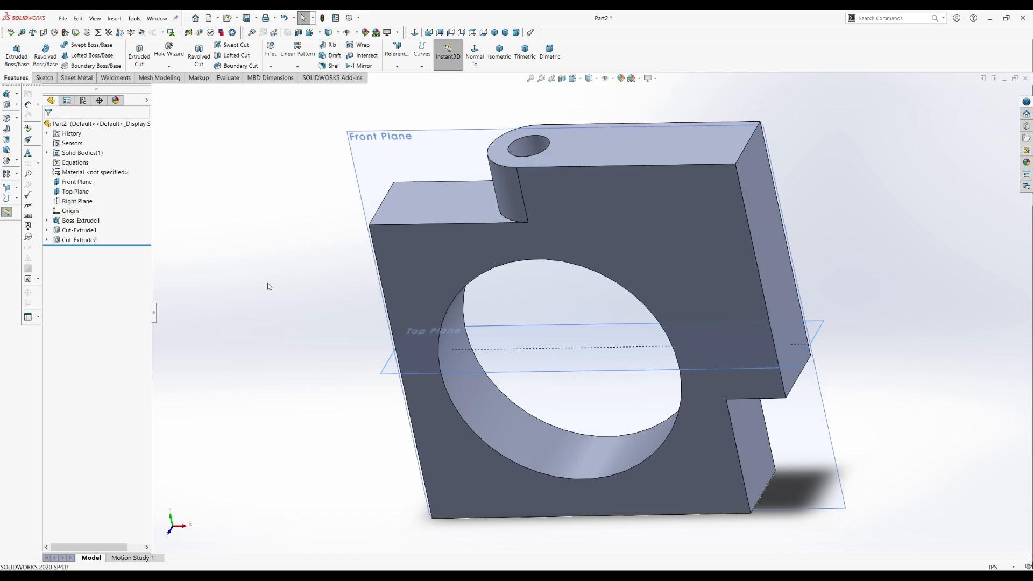
Step: Start a sketch on the end face above the lower notch and draw a circle about 0.74 in in diameter centred on the origin
click(776, 279)
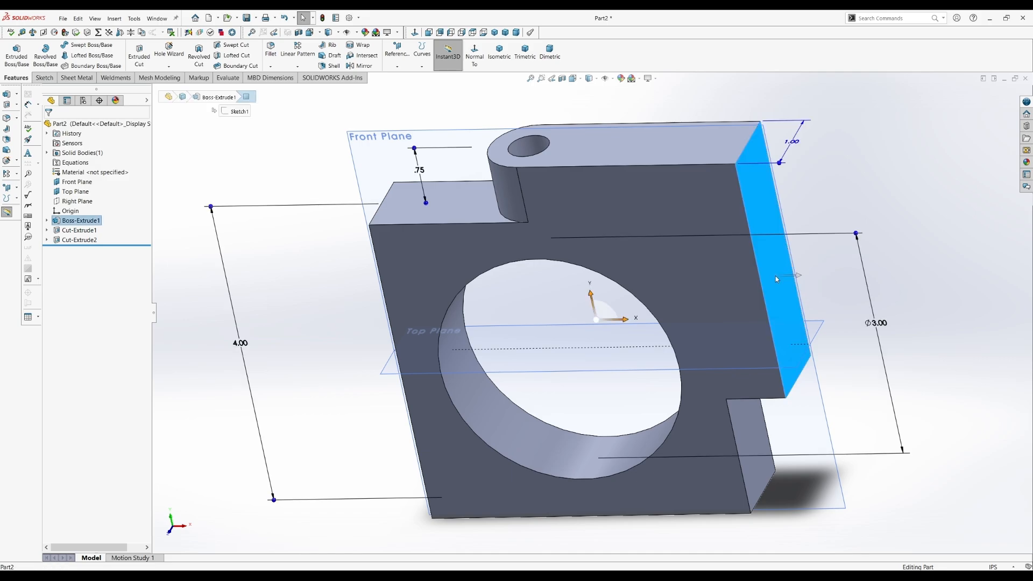
click(475, 64)
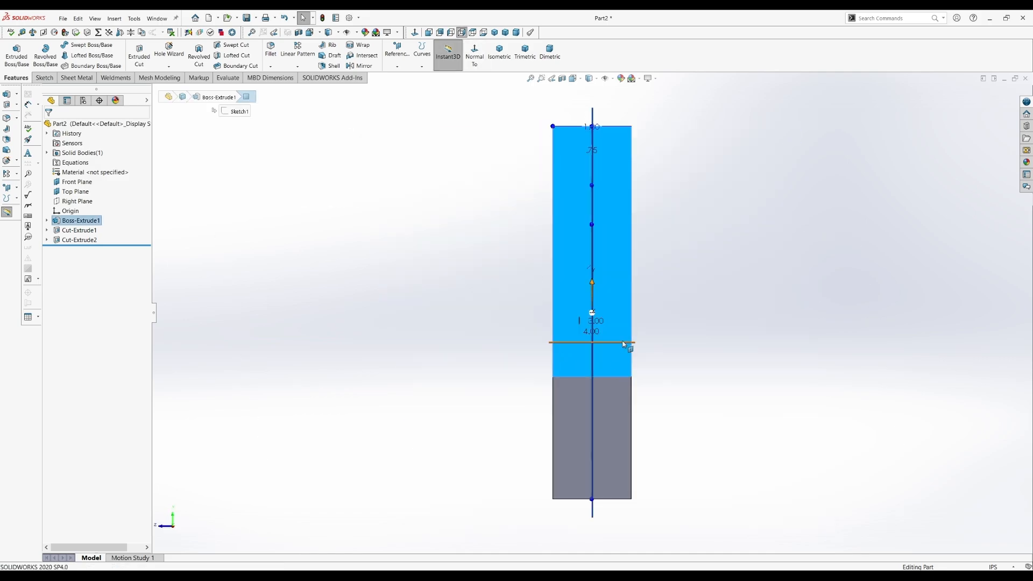
click(700, 296)
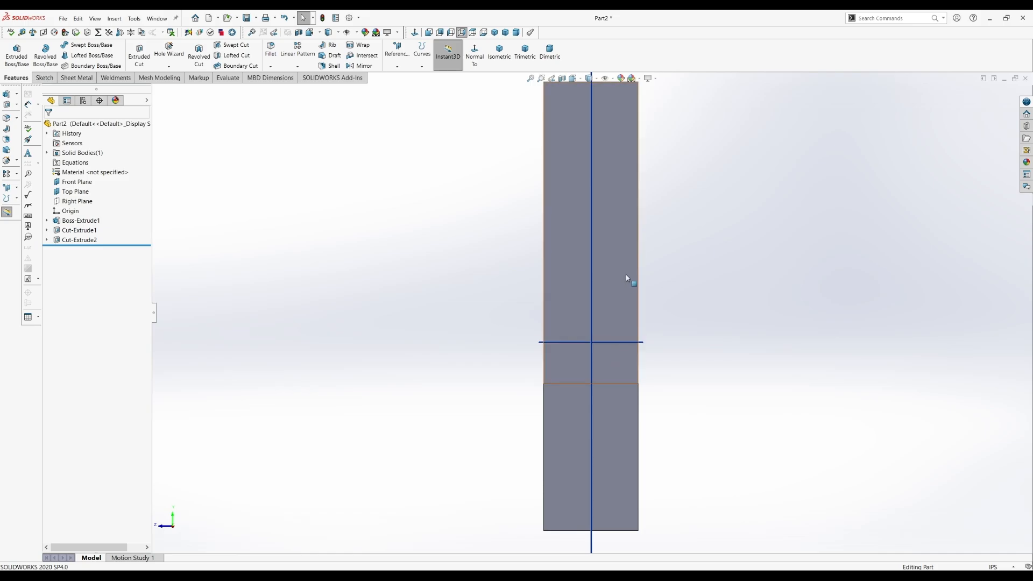
click(614, 279)
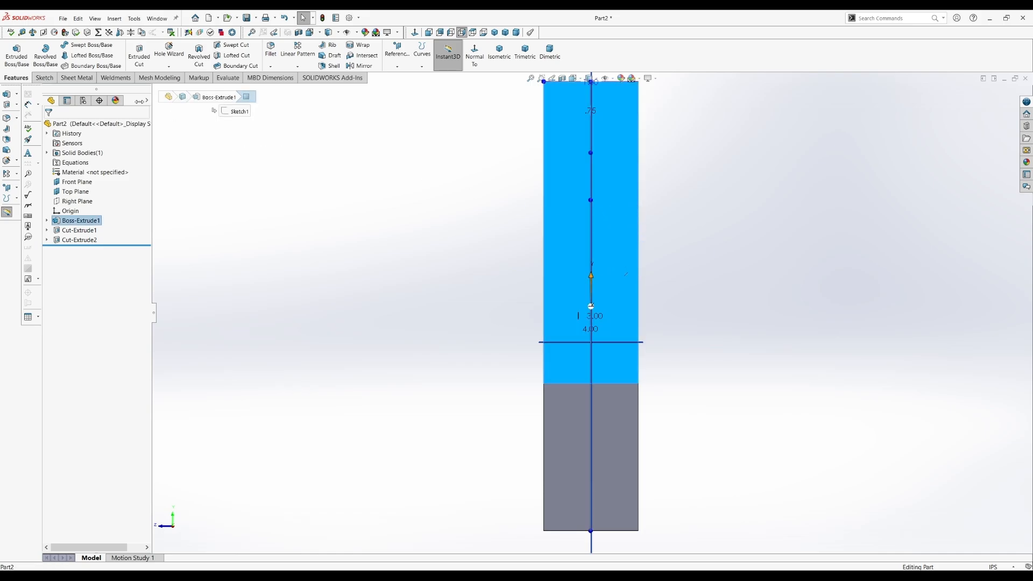
click(44, 78)
click(11, 52)
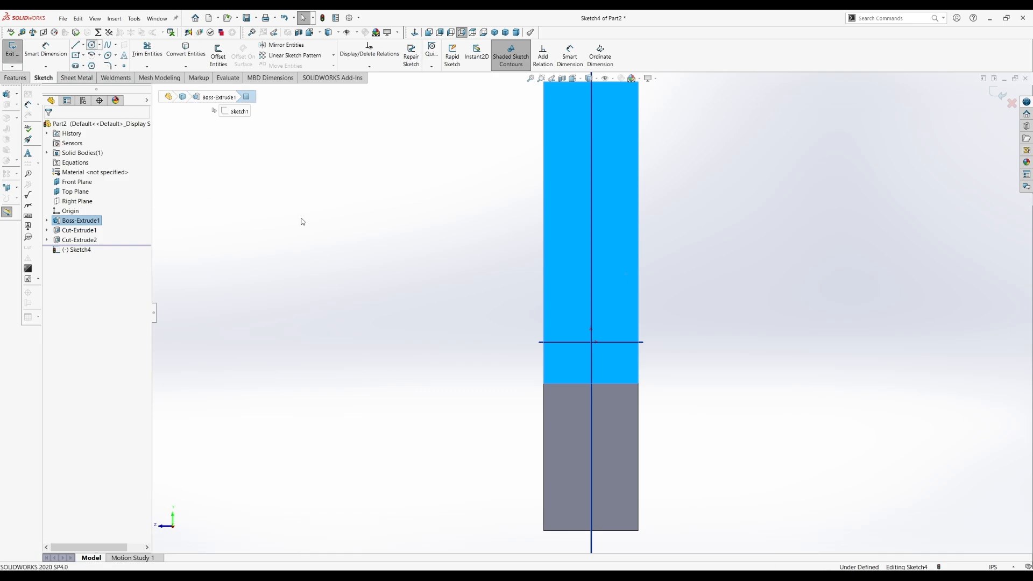
key(c)
click(591, 342)
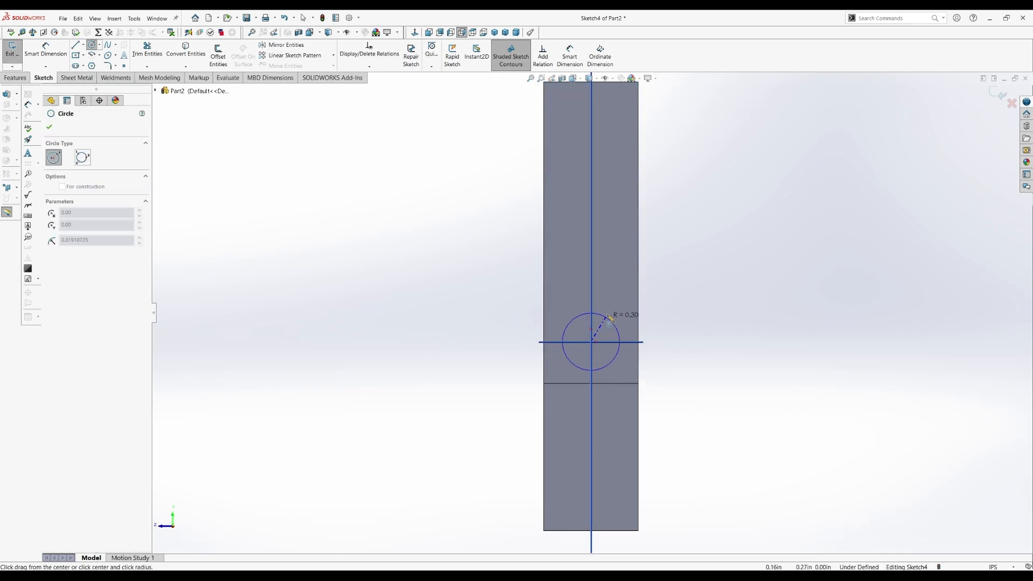
click(613, 315)
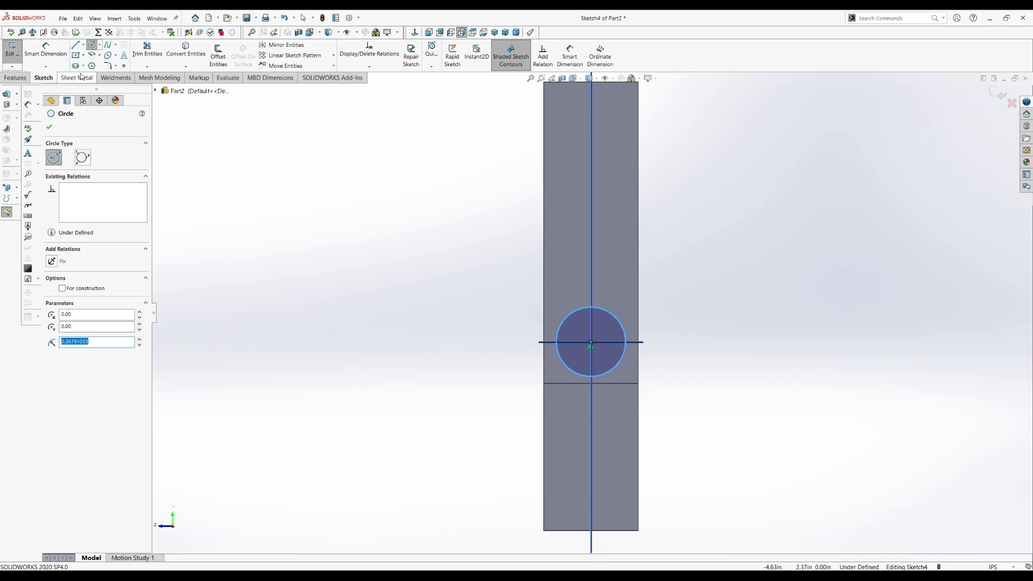
Step: Set the circle's diameter on the end face to 0.5 in and finish the sketch
click(45, 52)
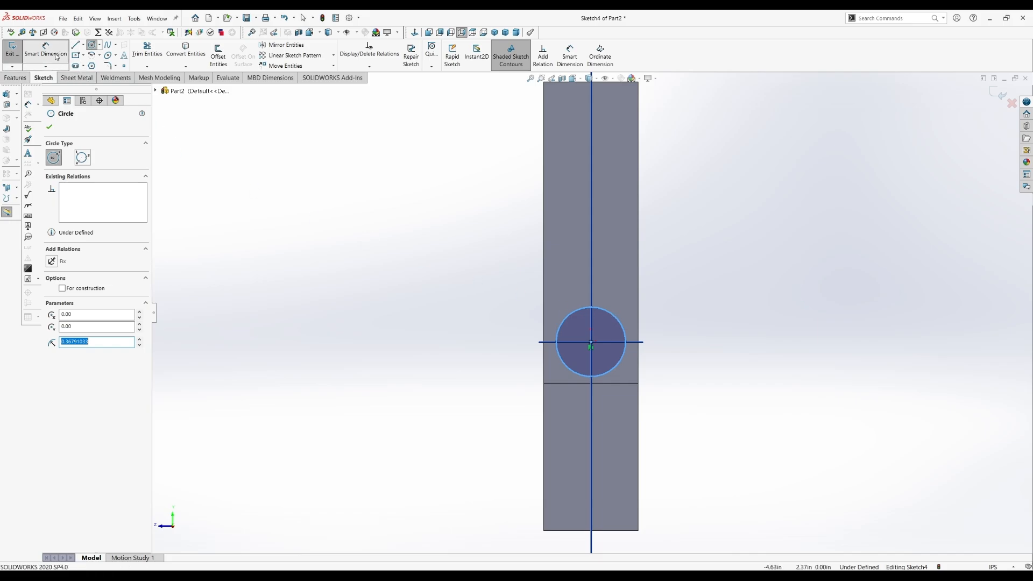
click(619, 326)
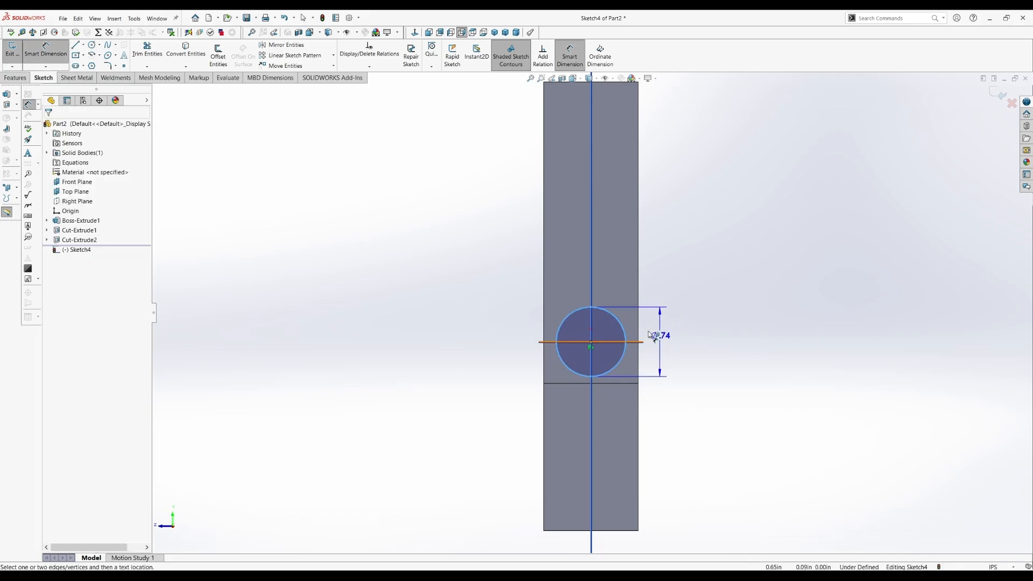
click(690, 329)
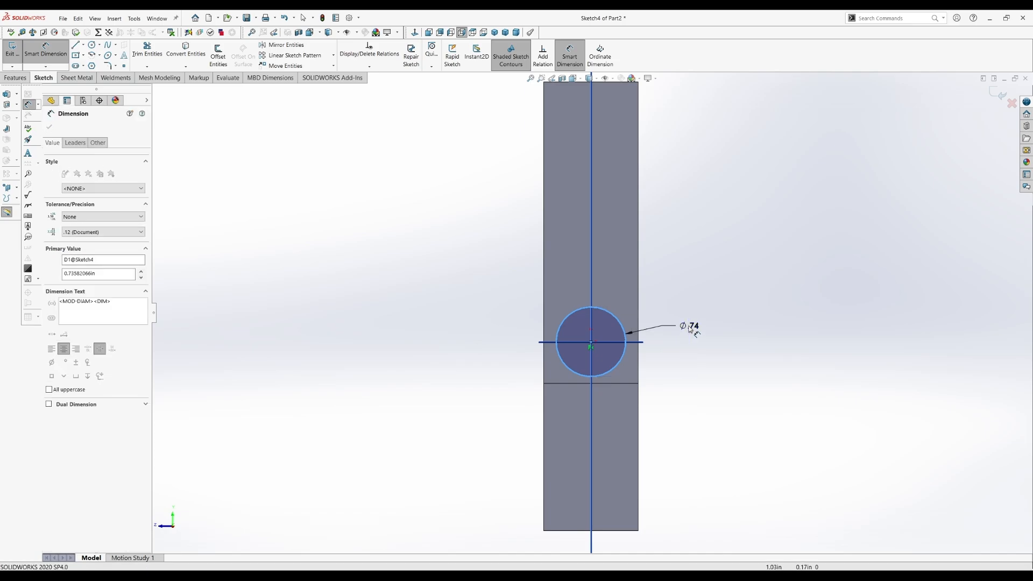
text(.5)
key(Return)
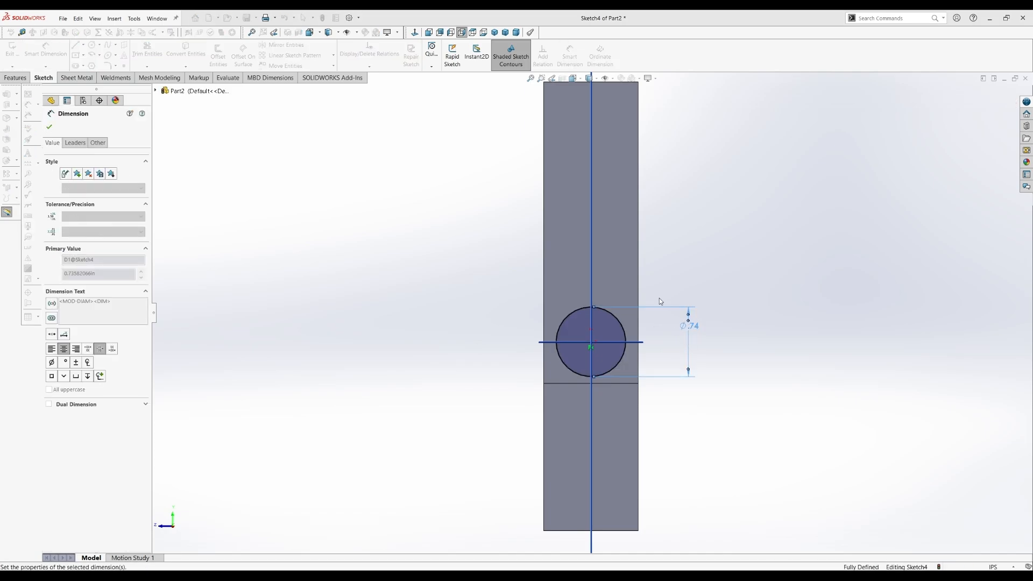
click(1000, 95)
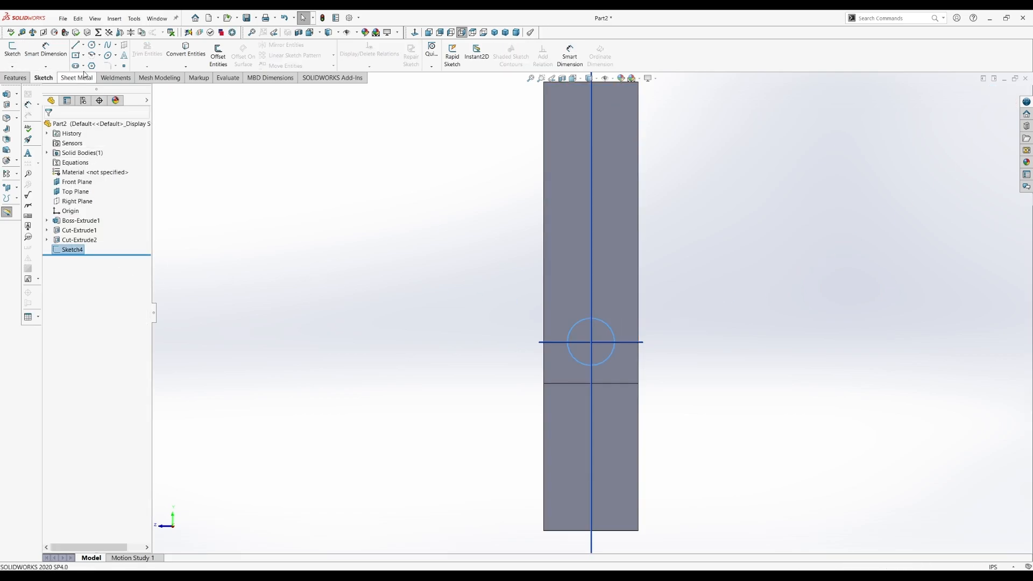
Step: Start a new sketch on the same end face and draw a 180° centre-point arc of 0.50 in radius below the origin, spanning the face width
click(616, 221)
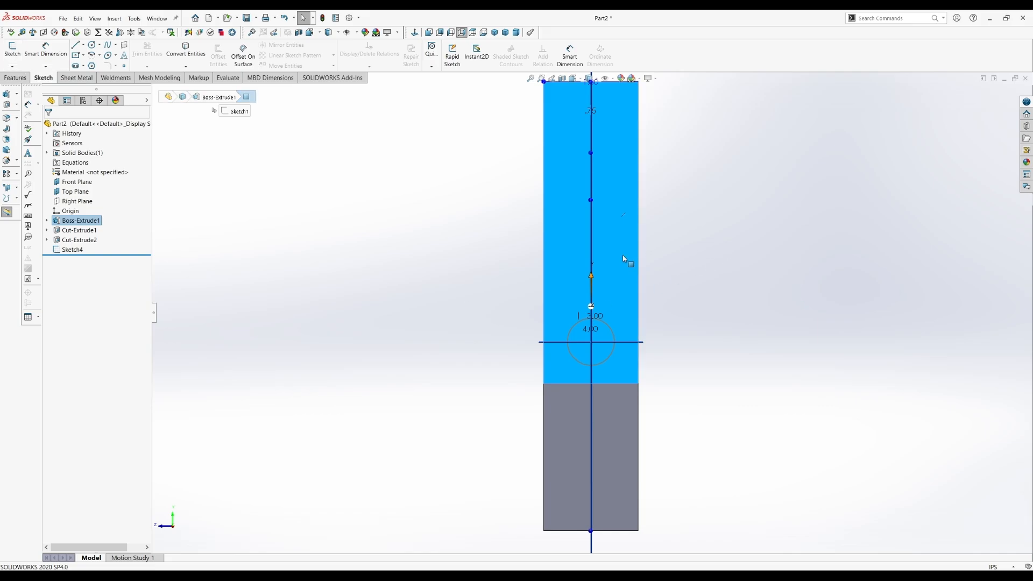
click(9, 50)
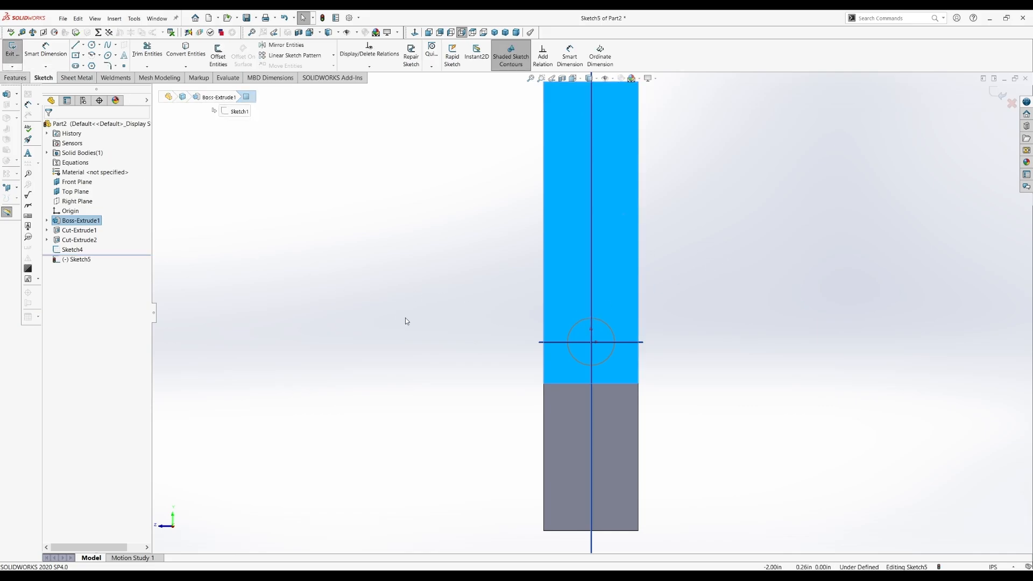
click(92, 56)
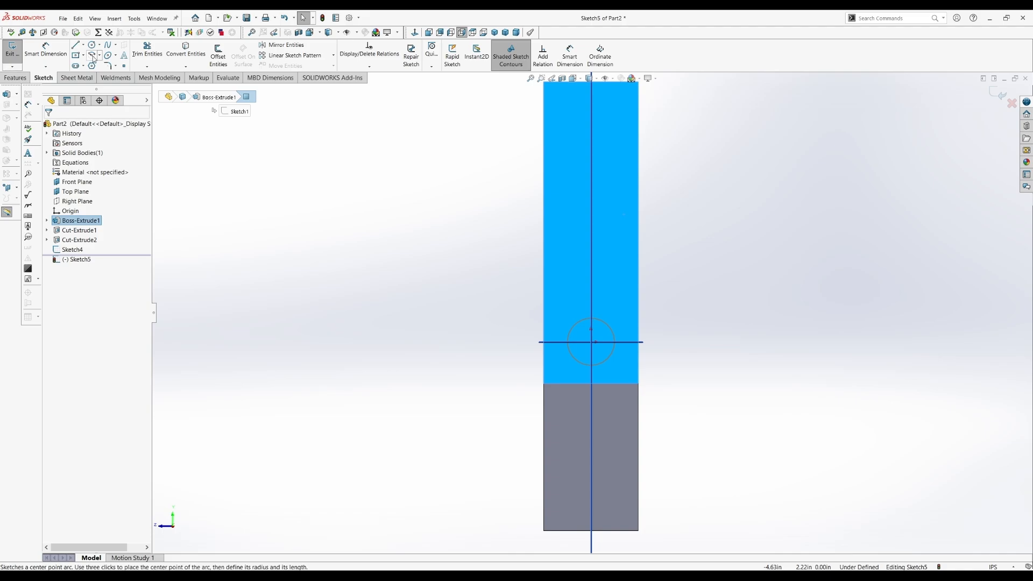
click(591, 342)
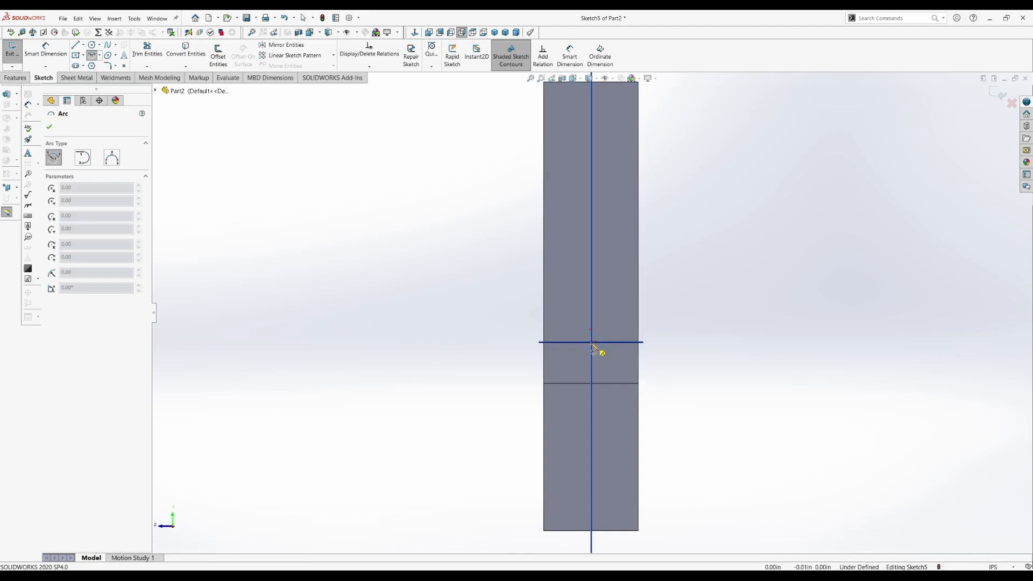
click(545, 343)
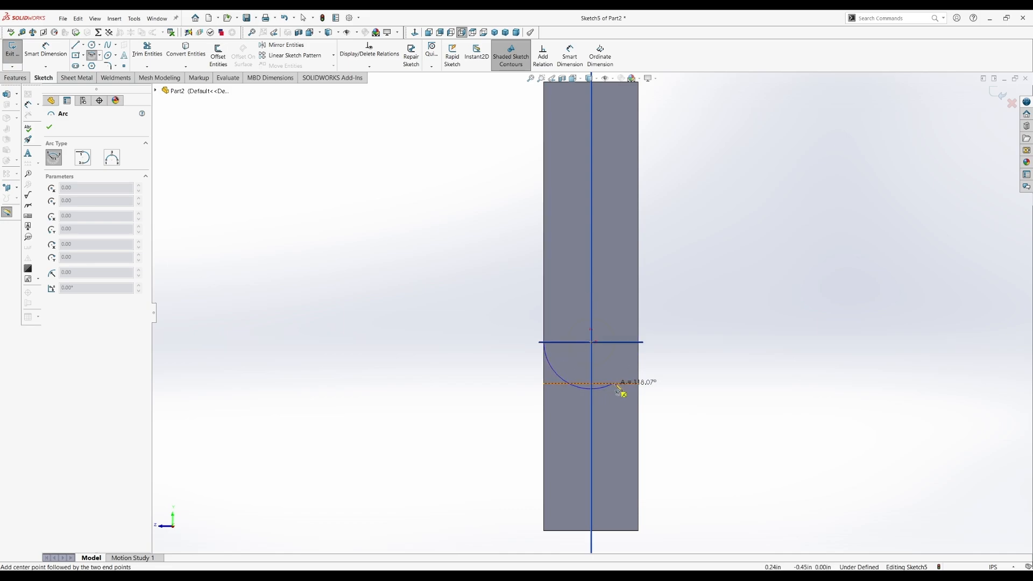
click(641, 343)
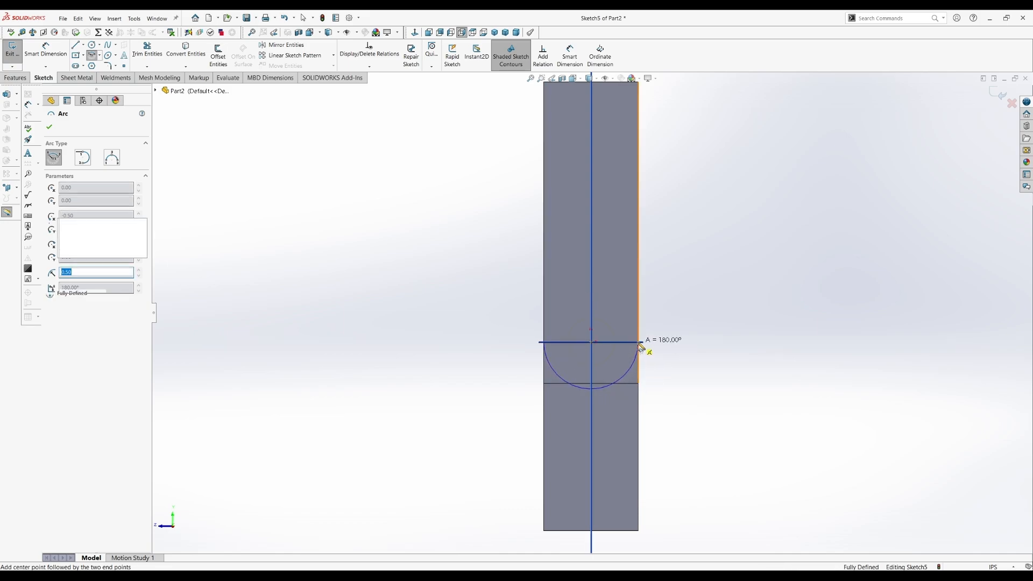
key(Escape)
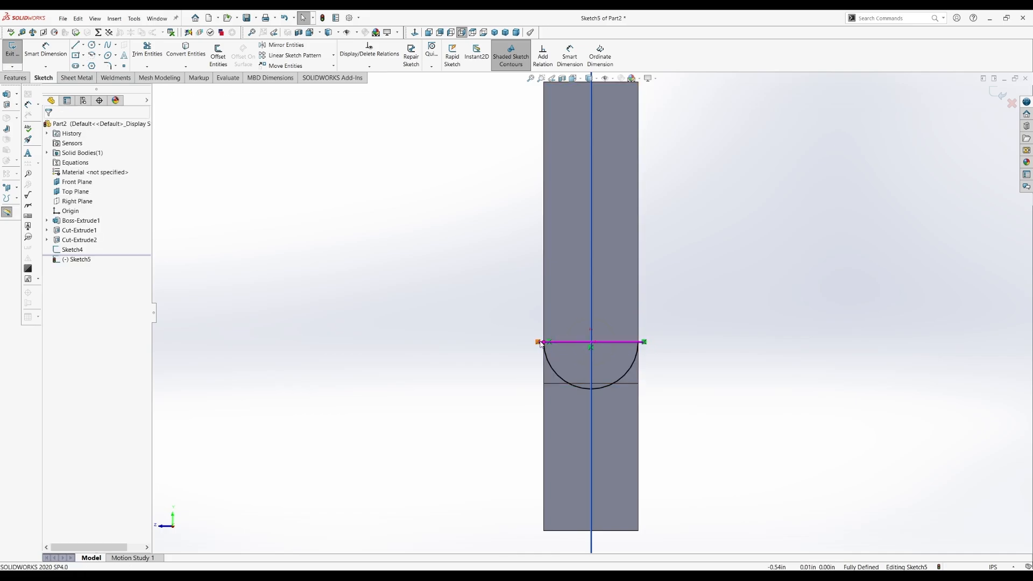
Step: Close the semicircle with a horizontal 1.00 in line between its endpoints and finish the sketch
click(554, 371)
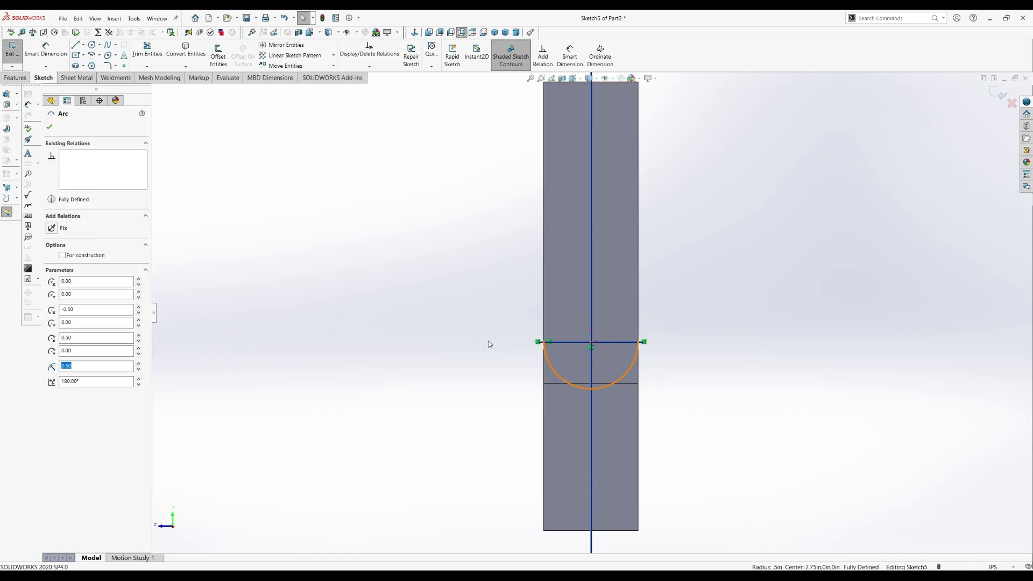
click(76, 45)
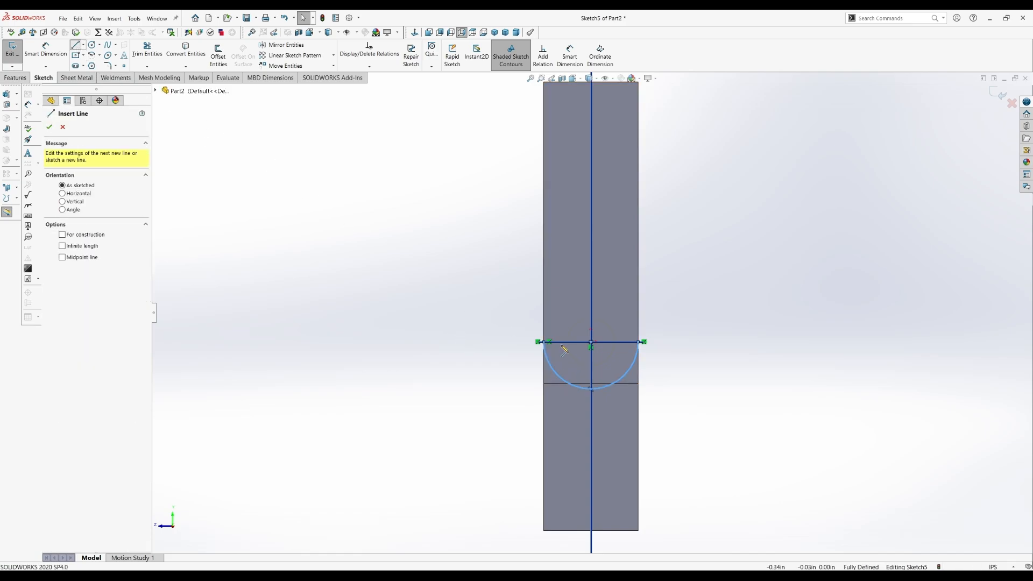
click(641, 344)
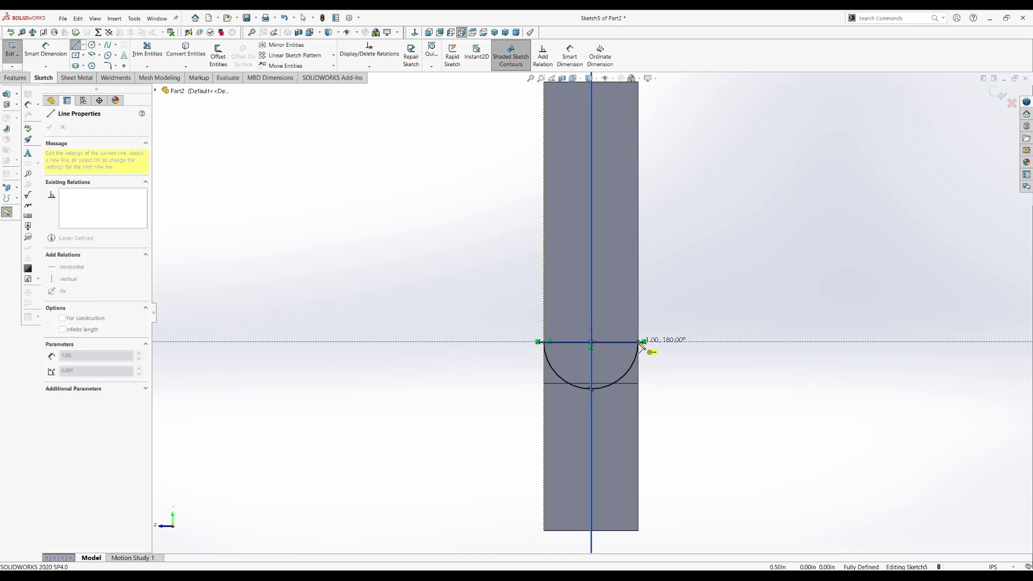
click(642, 343)
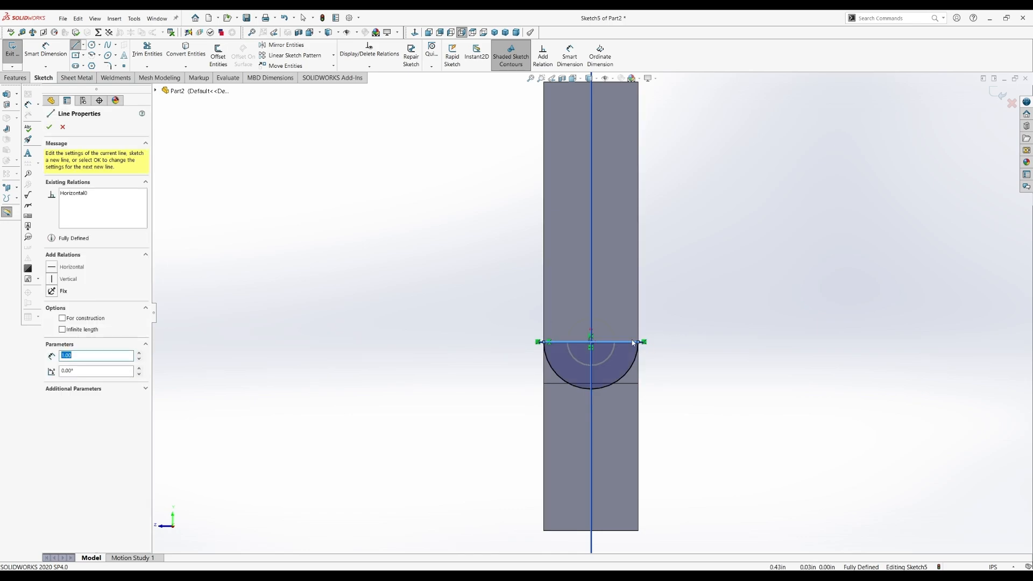
key(Escape)
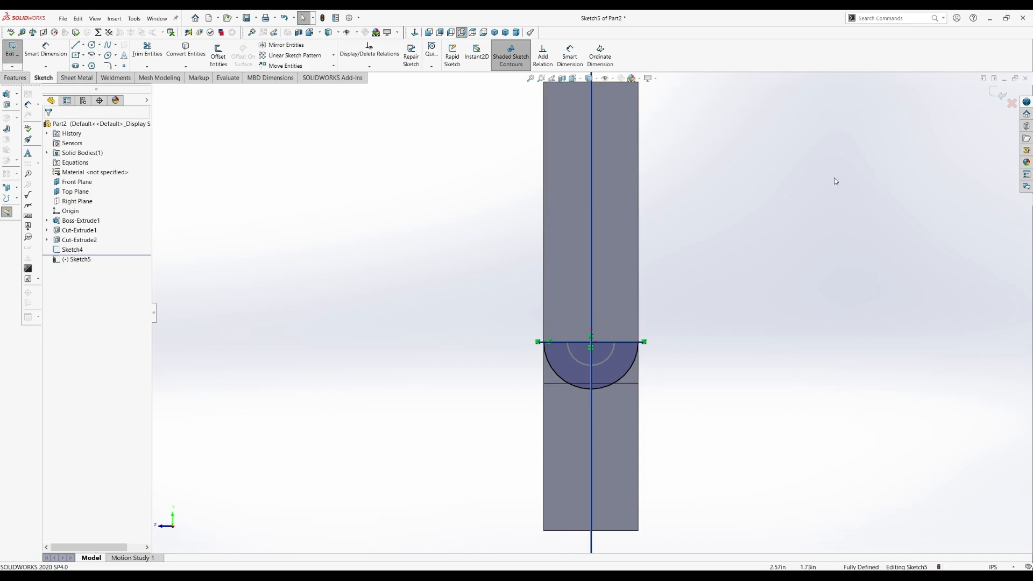
click(996, 94)
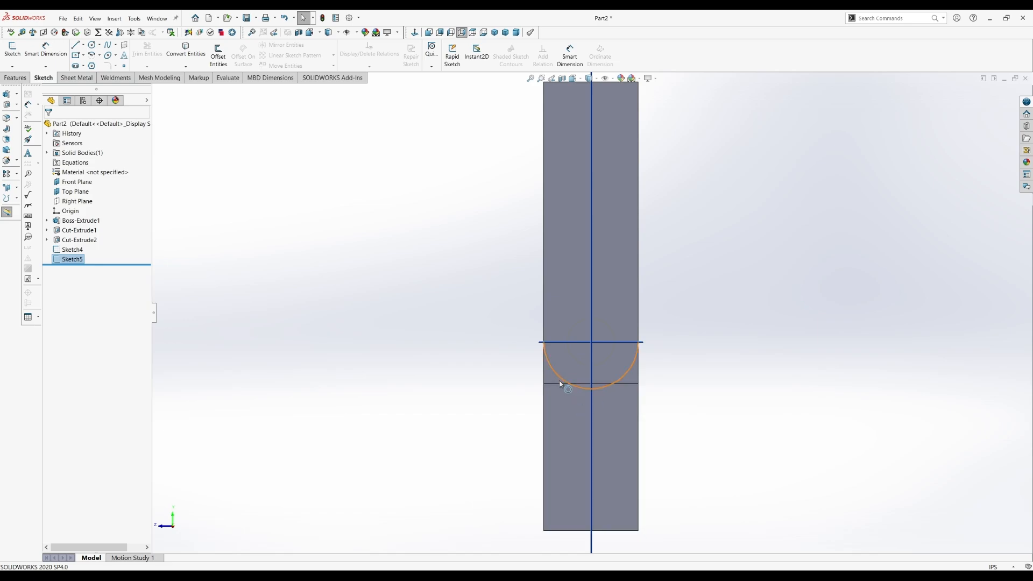
Step: Examine how the semicircle on the end face fits against the lower edge above the notch
middle_drag(548, 404, 803, 392)
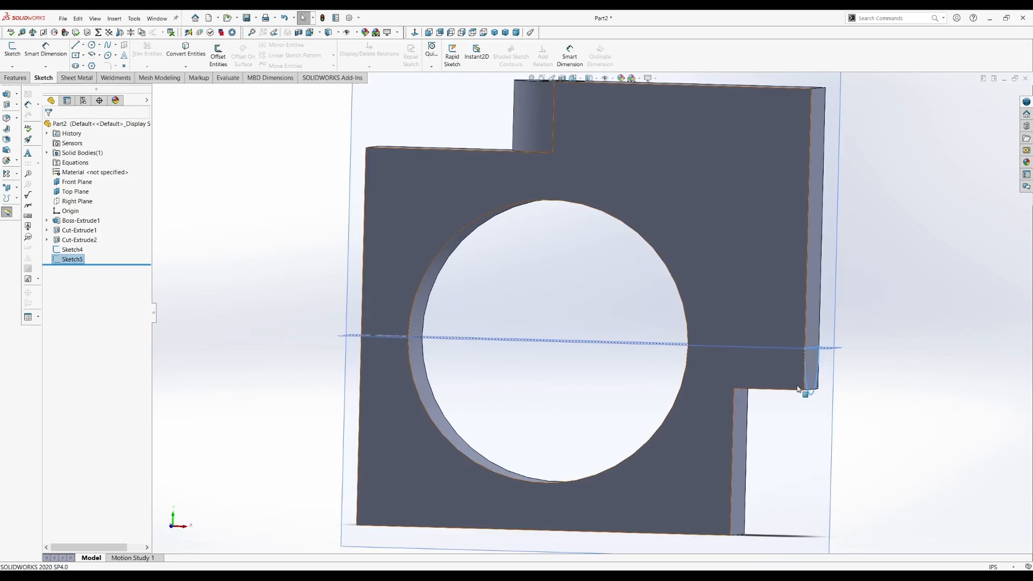
scroll(826, 400, down, 2)
middle_drag(797, 402, 779, 395)
scroll(809, 400, up, 1)
scroll(829, 387, down, 1)
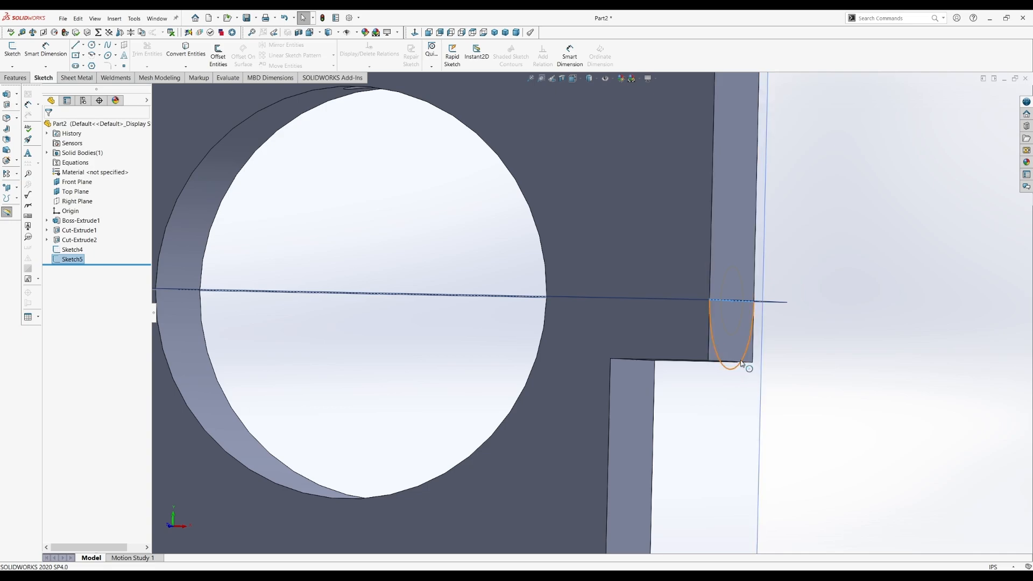
click(716, 371)
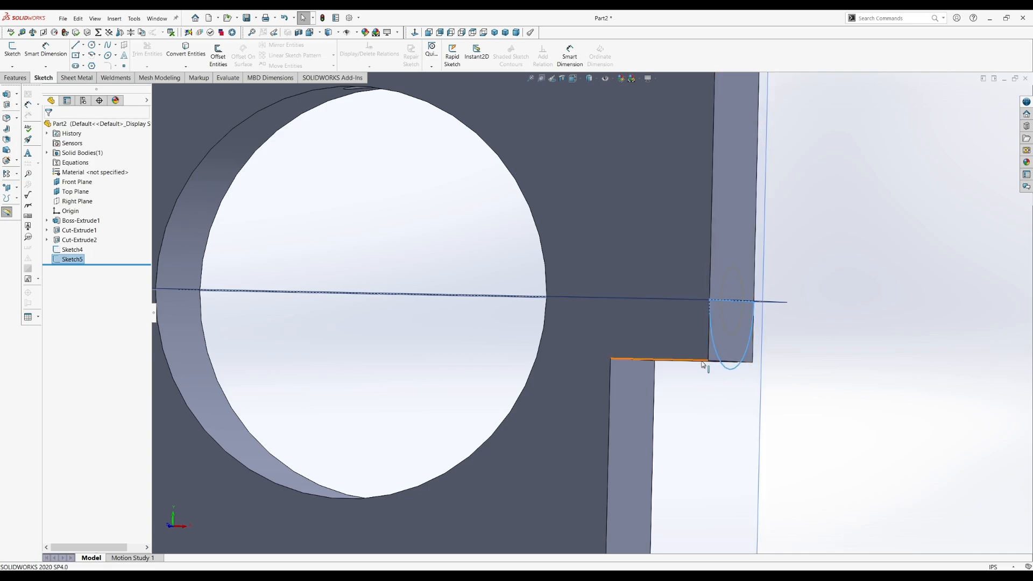
scroll(709, 377, up, 2)
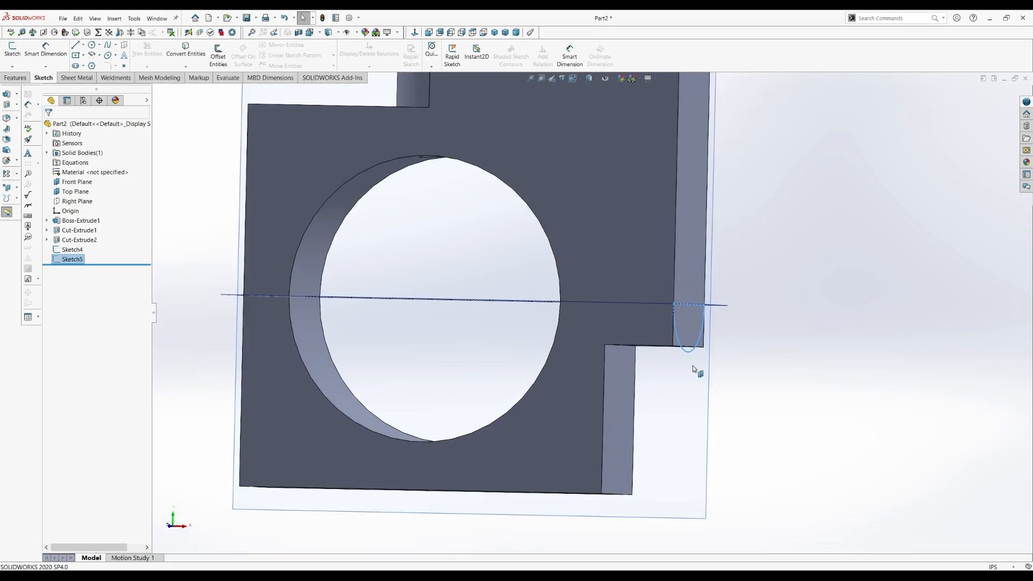
scroll(693, 367, up, 3)
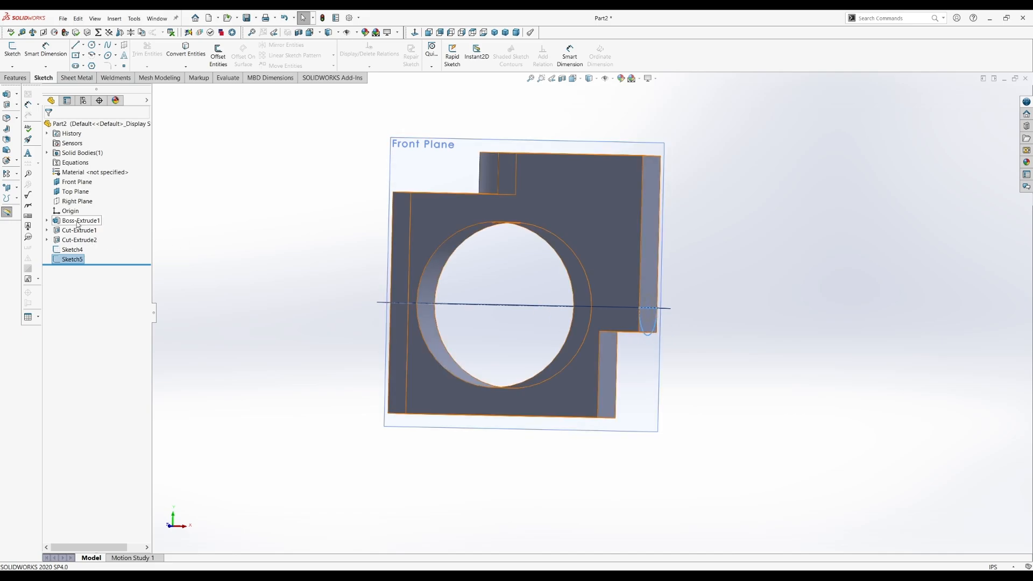
Step: Open Sketch1, the base profile of Boss-Extrude1, for editing and view it face-on
click(59, 224)
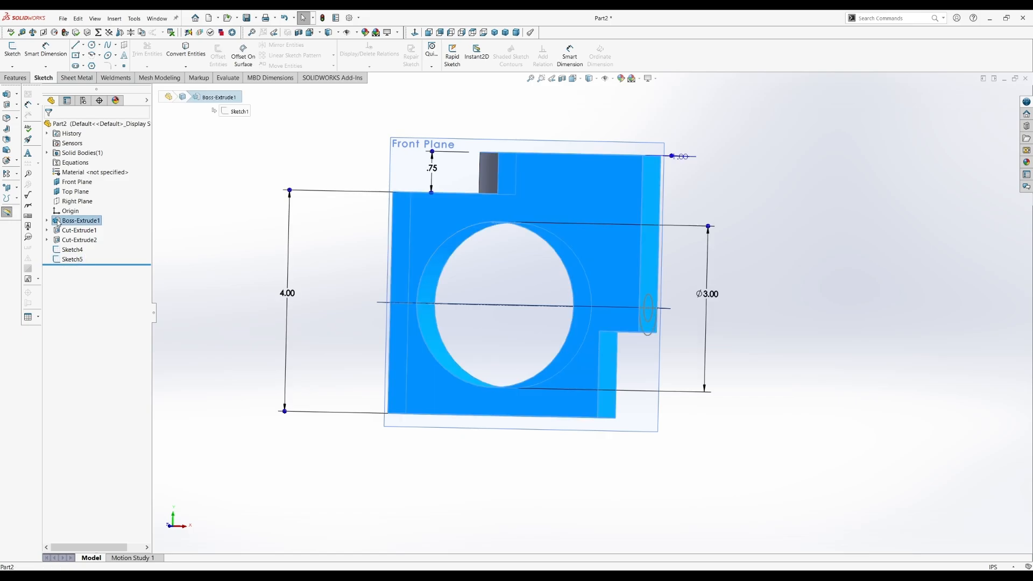
click(48, 221)
click(72, 230)
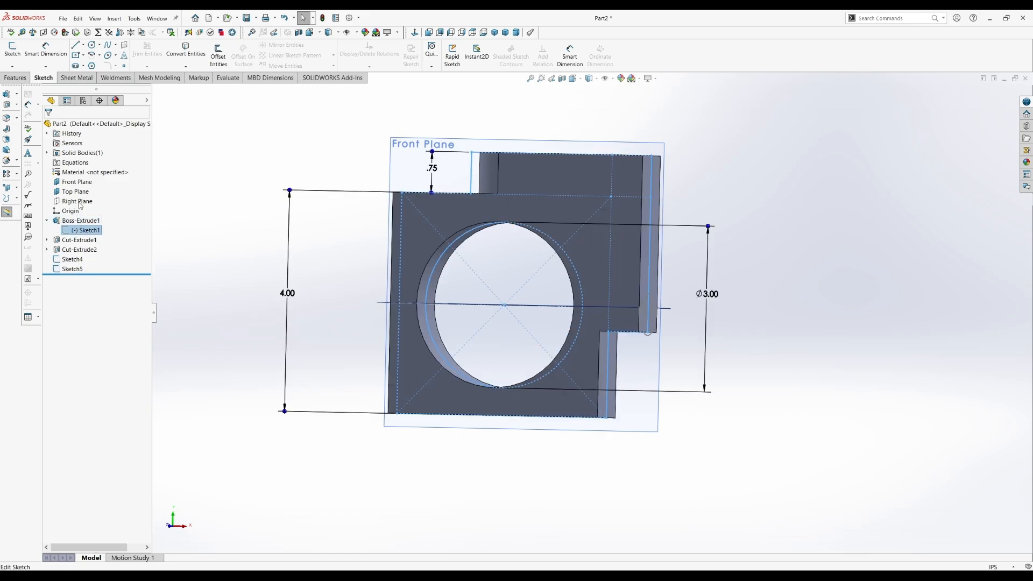
click(79, 203)
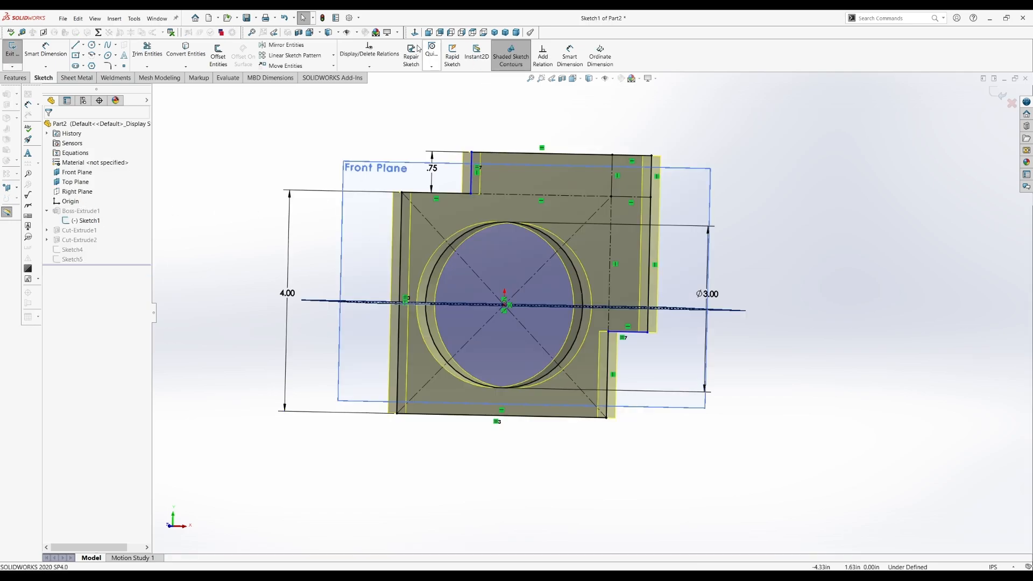
click(415, 34)
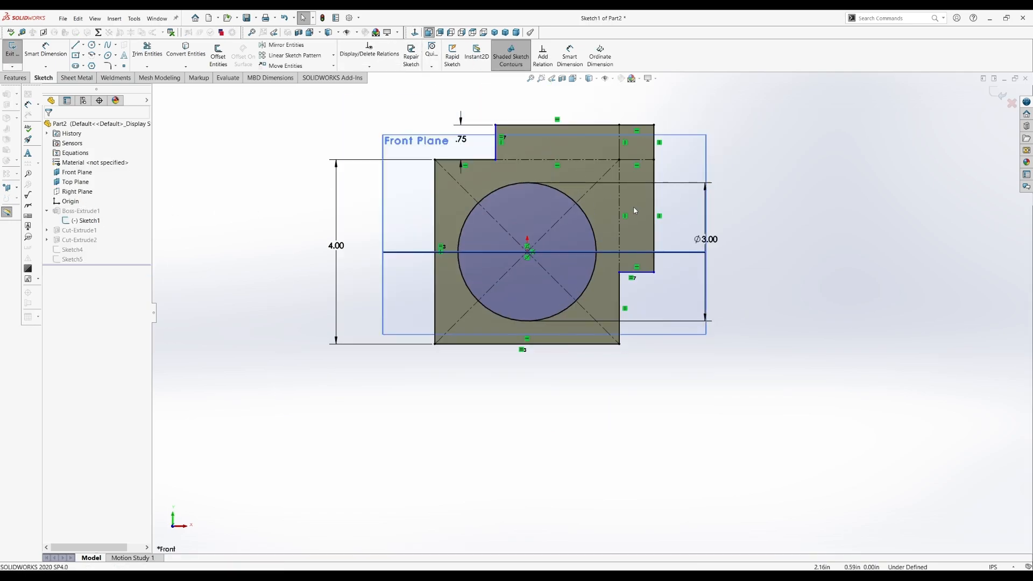
scroll(702, 107, down, 3)
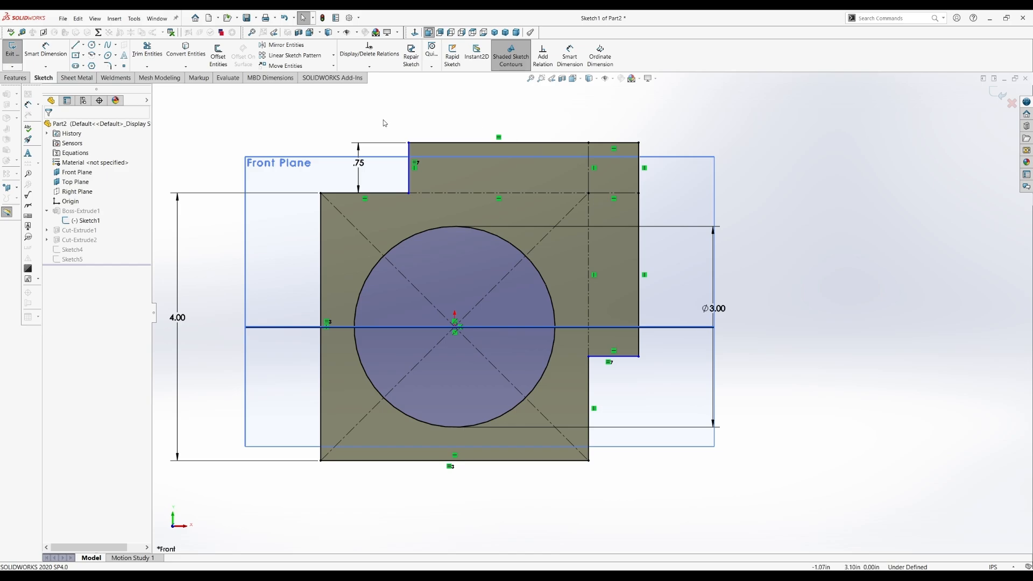
Step: Dimension the top step from its short outer vertical edge to the vertical construction line as 2.5 in
click(46, 51)
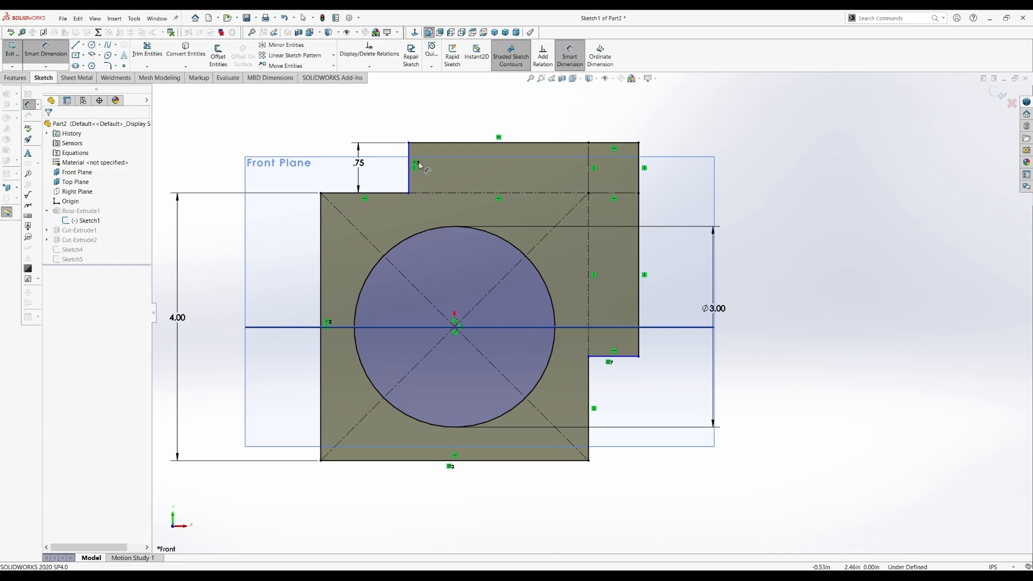
click(590, 171)
click(409, 172)
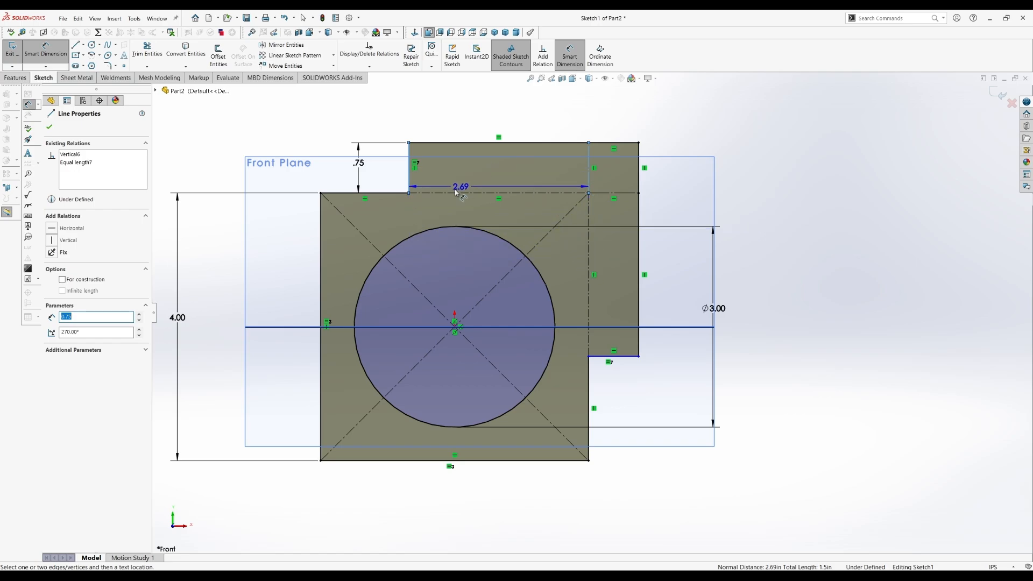
click(488, 108)
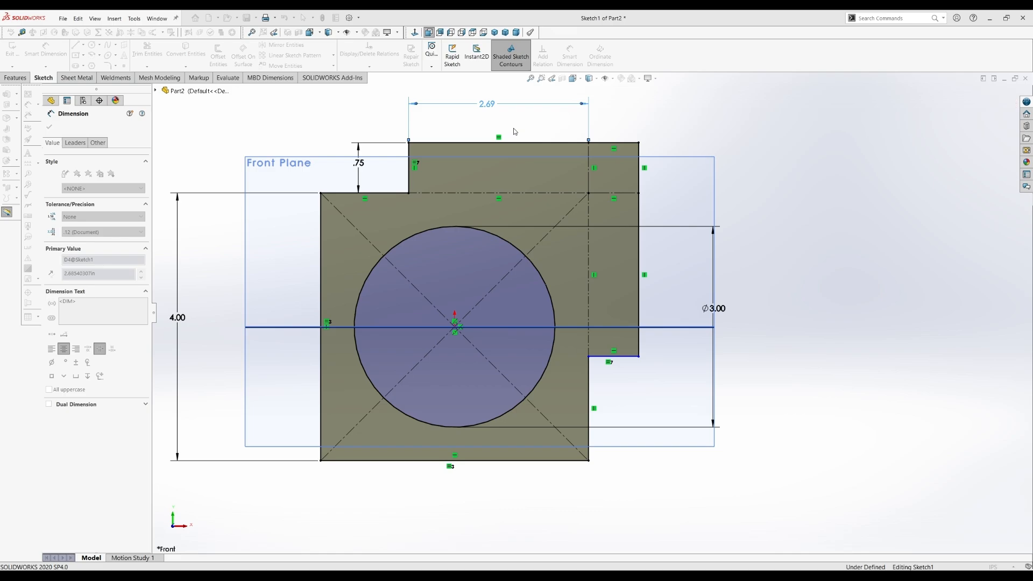
text(2.5)
key(Return)
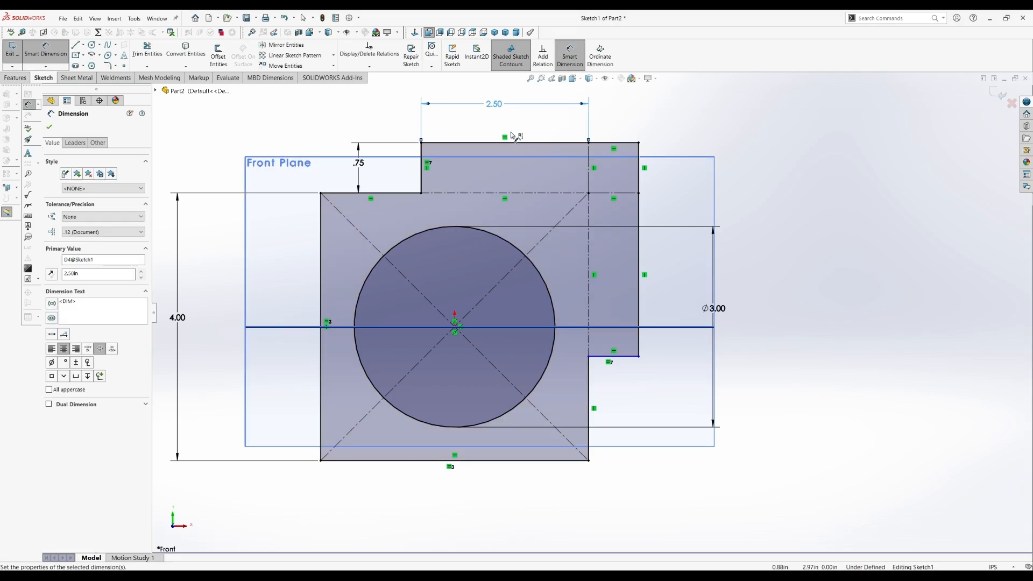
key(Escape)
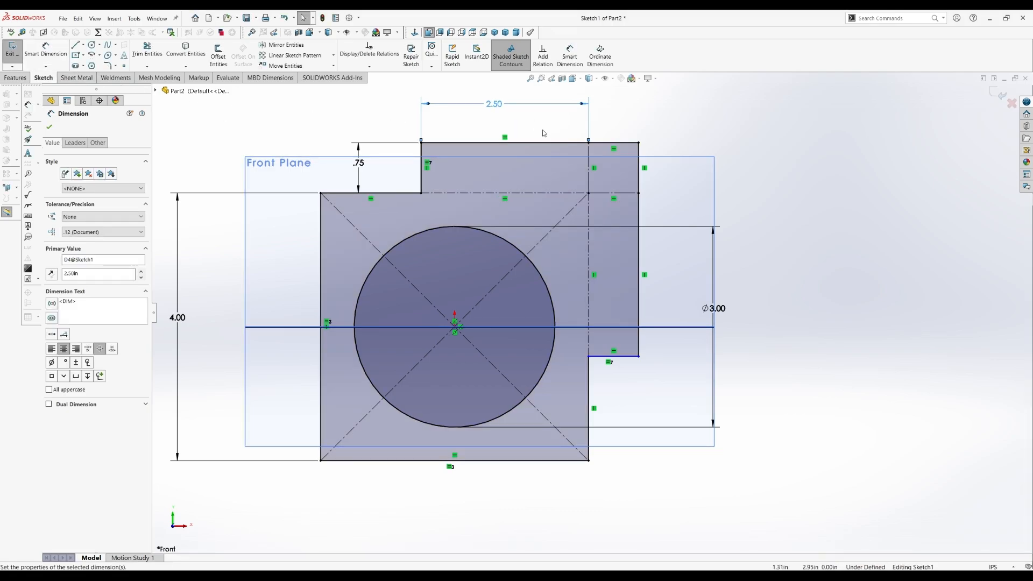
Step: Add an Equal relation between the profile's outer vertical edge and the top step's horizontal edge, and finish the base sketch
click(541, 59)
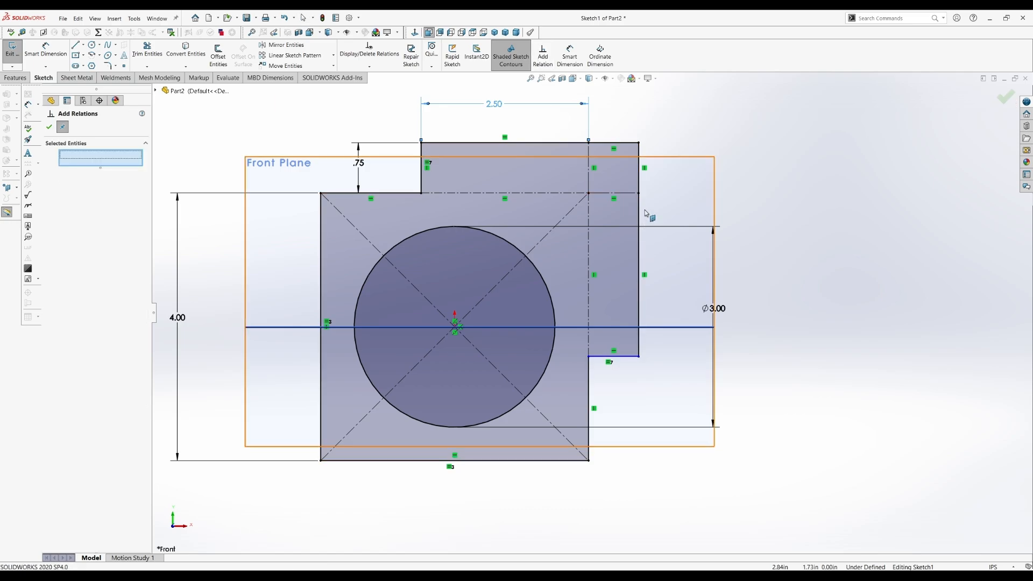
click(640, 247)
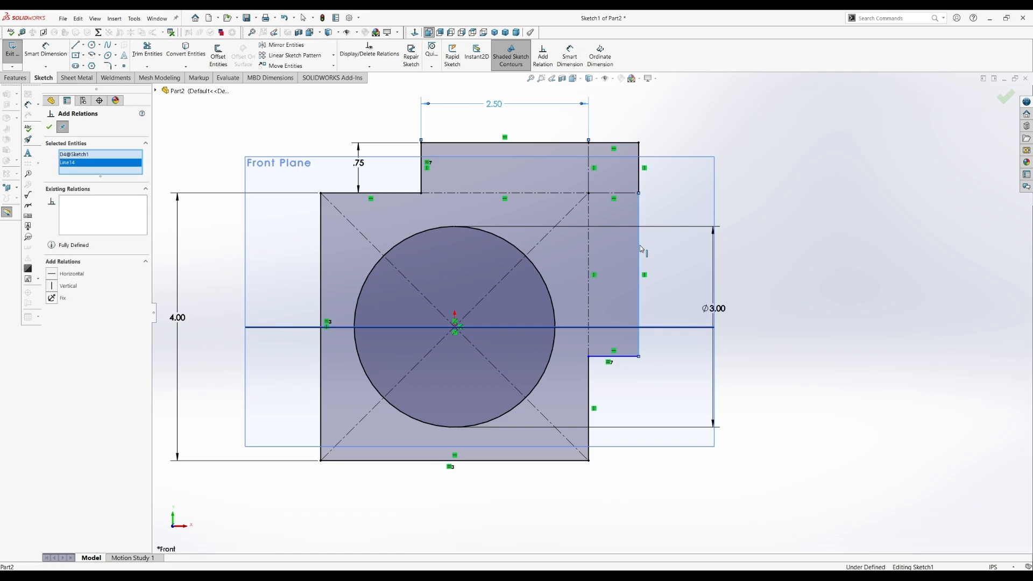
click(531, 143)
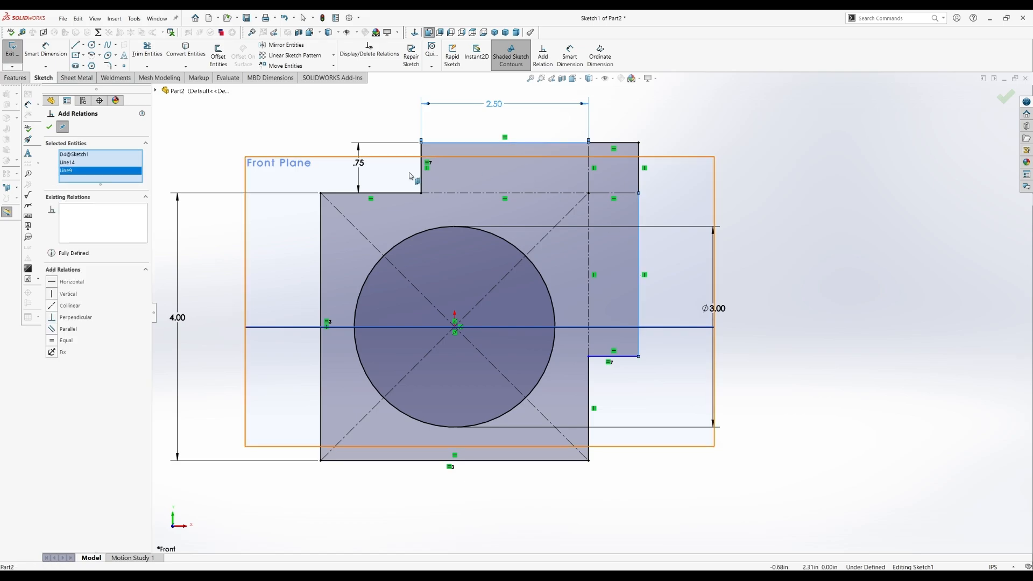
click(52, 341)
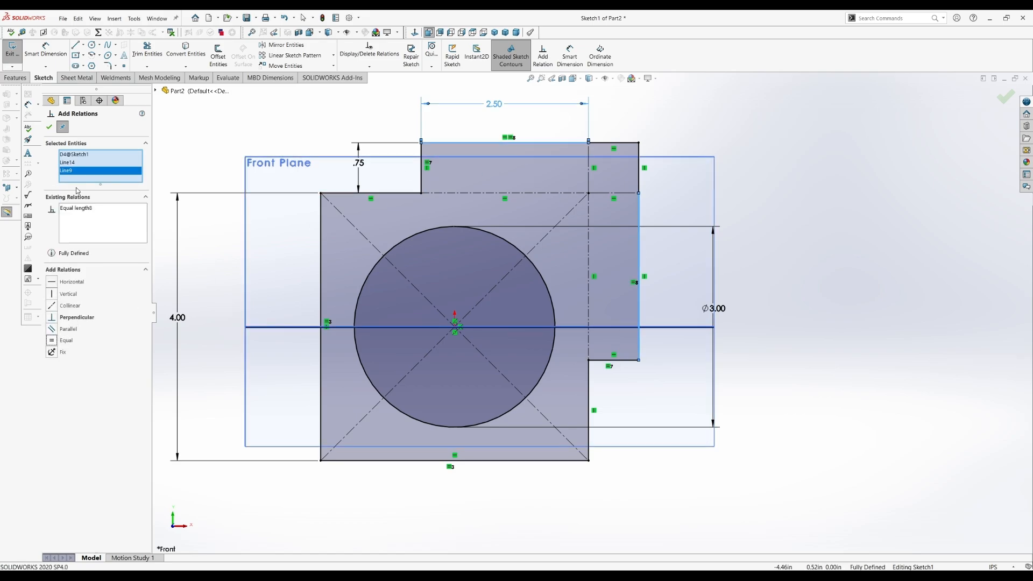
click(49, 127)
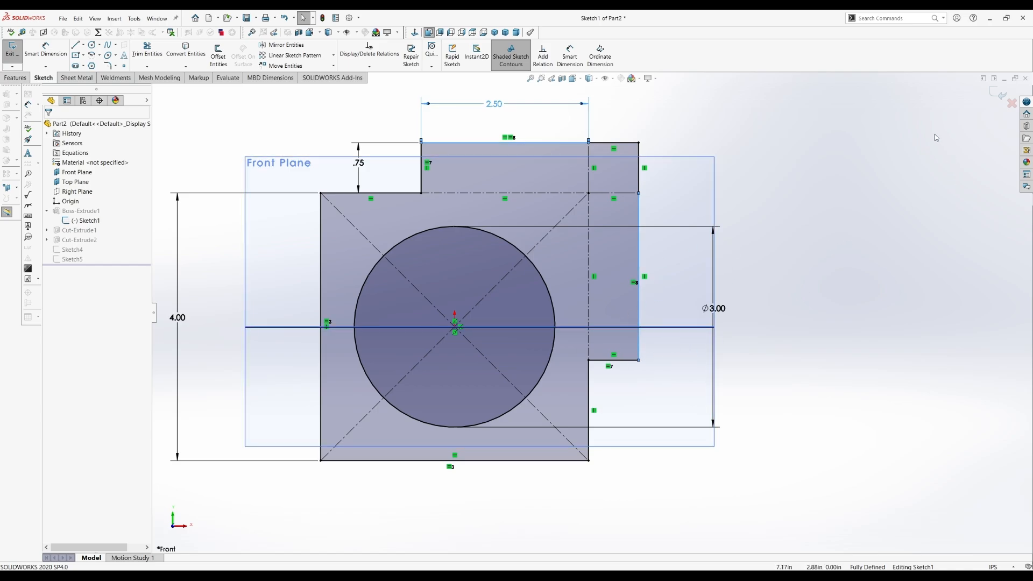
click(998, 94)
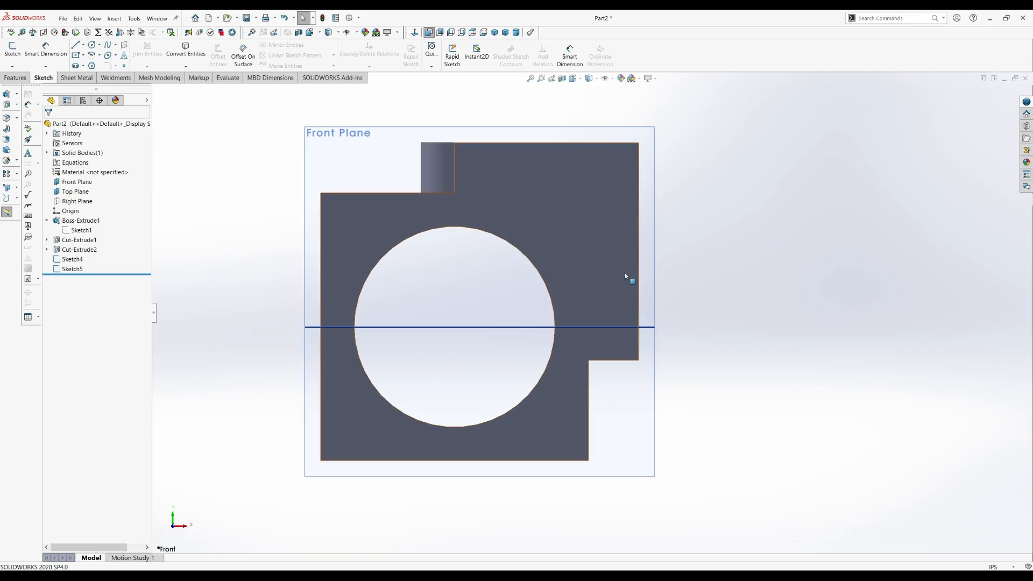
Step: Cut the 0.50 in circle of Sketch4 on the end face with an Extruded Cut set to Up To Next
middle_drag(694, 308, 622, 309)
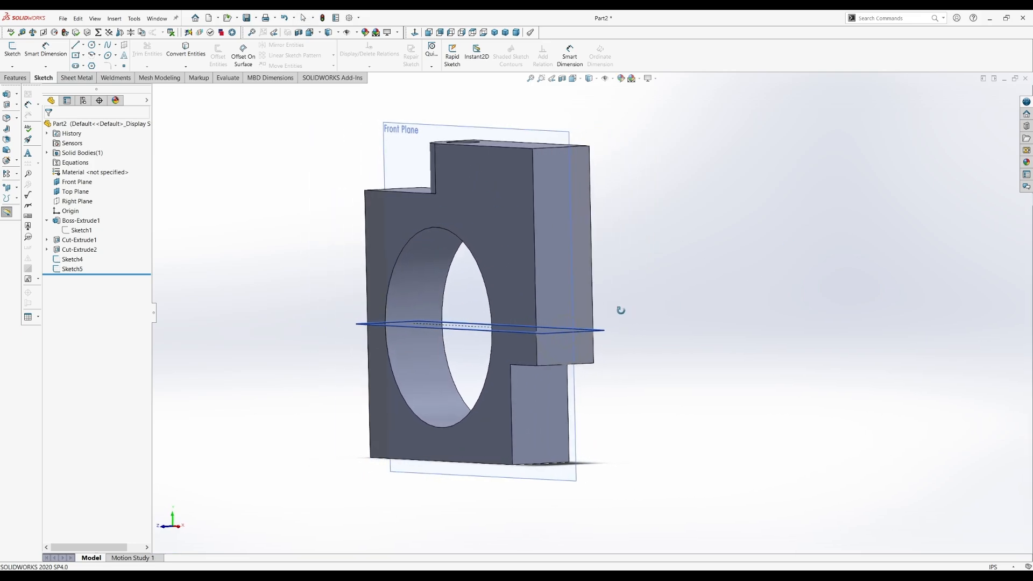
click(72, 268)
scroll(586, 372, down, 3)
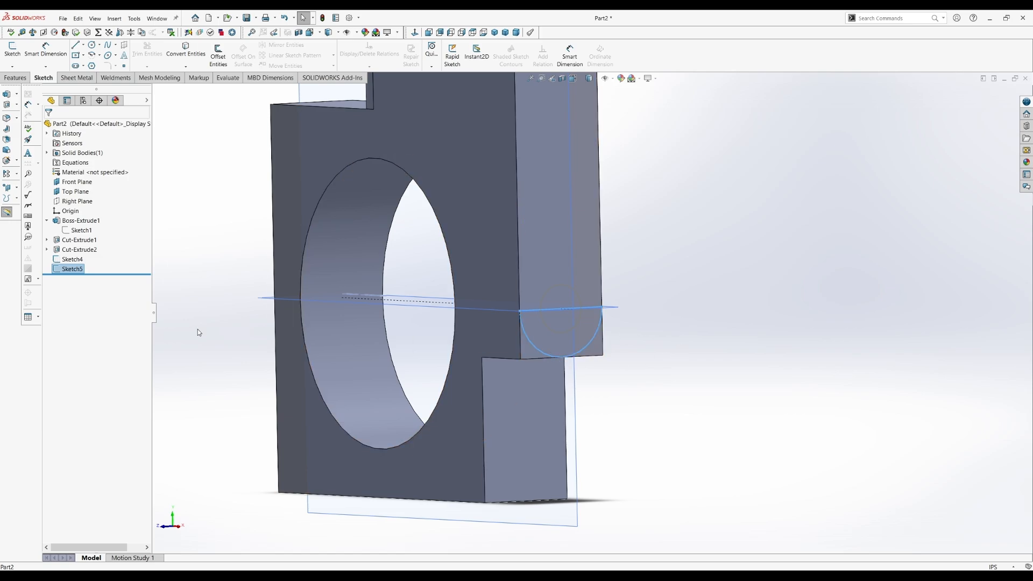
click(72, 261)
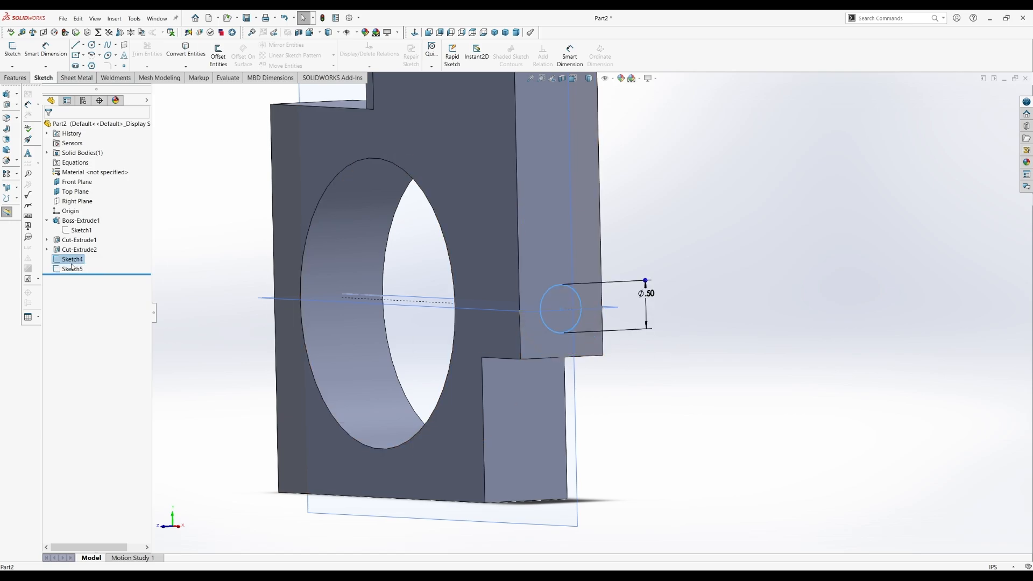
click(15, 78)
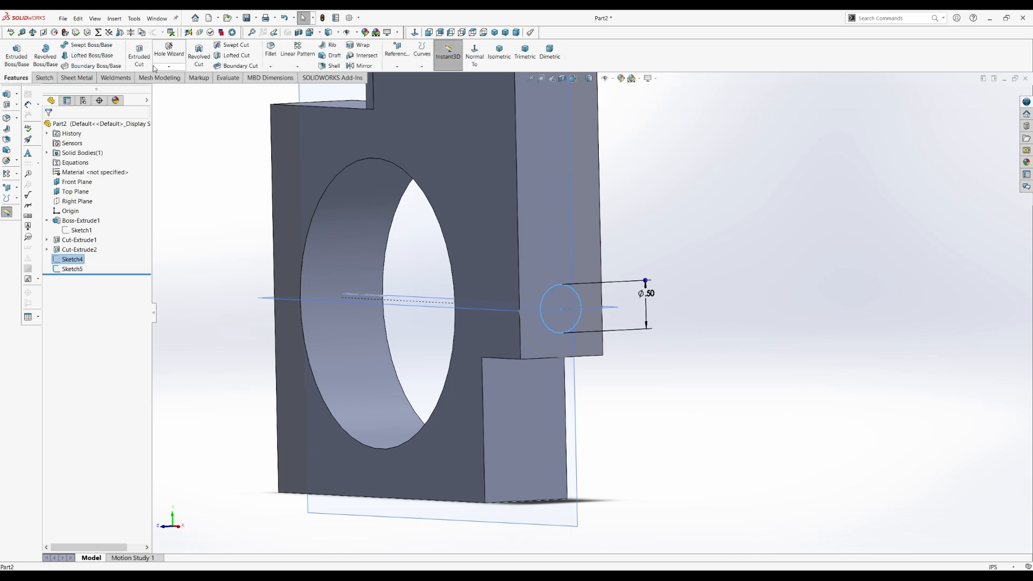
click(141, 54)
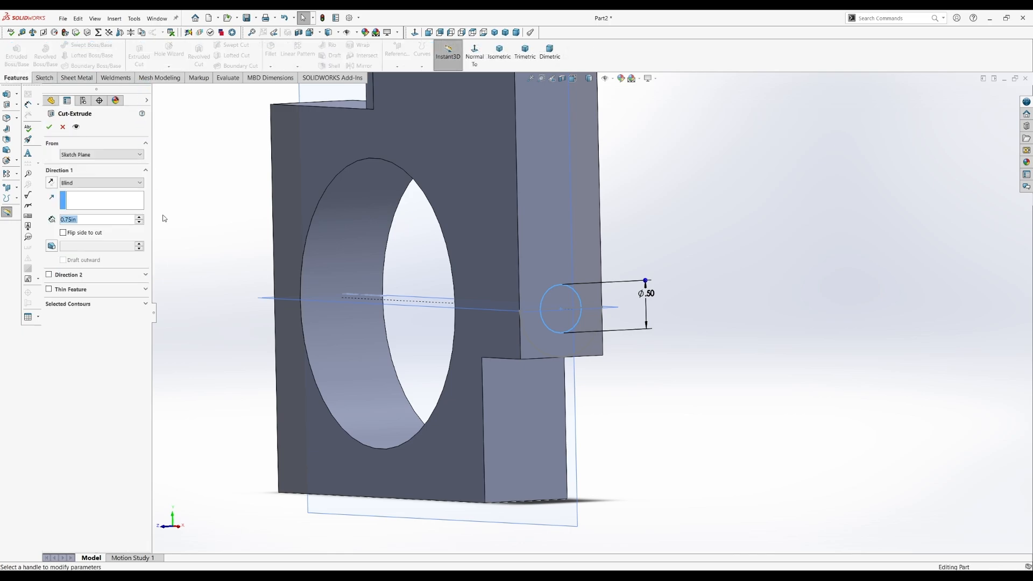
click(101, 183)
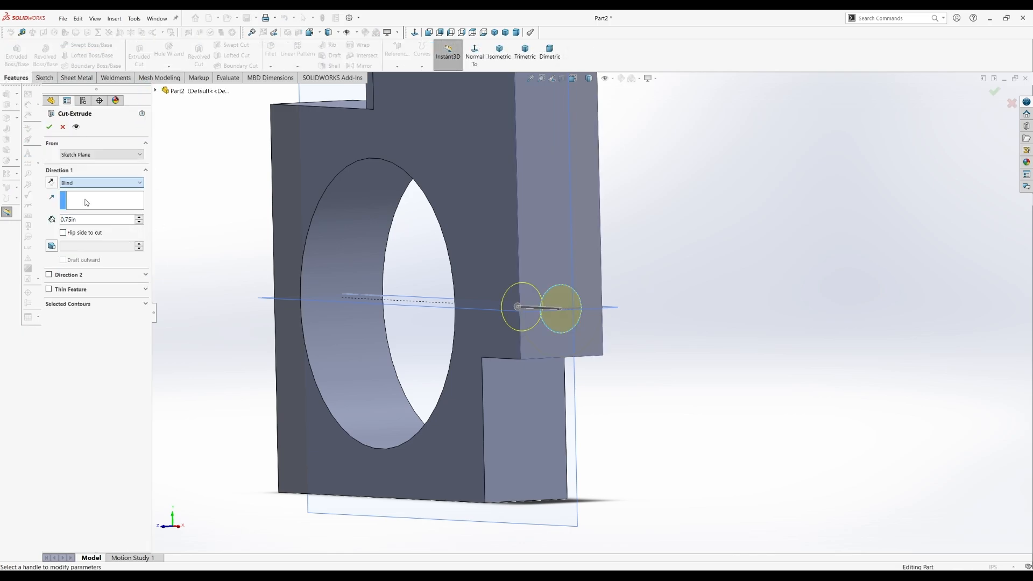
click(85, 217)
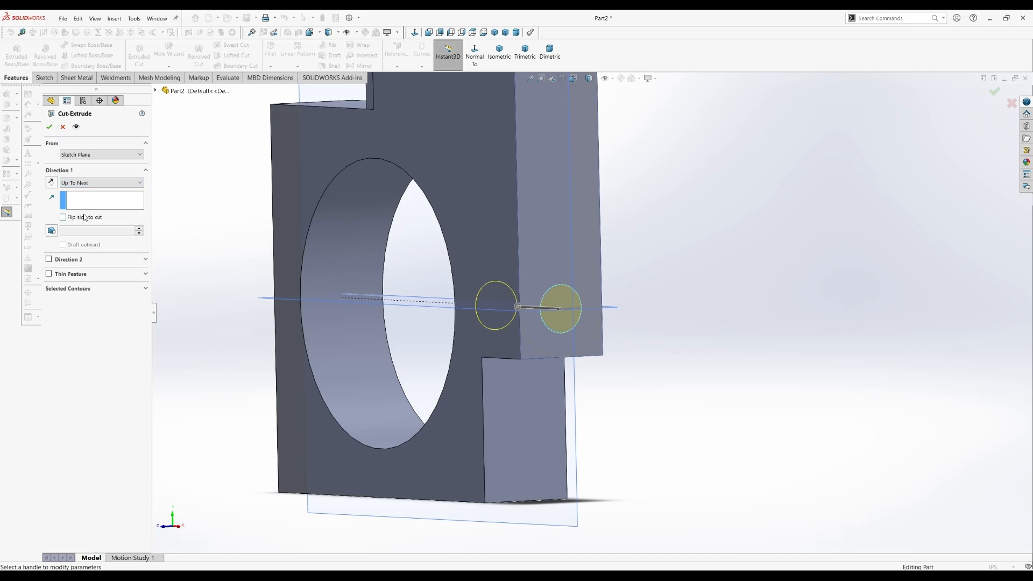
click(51, 128)
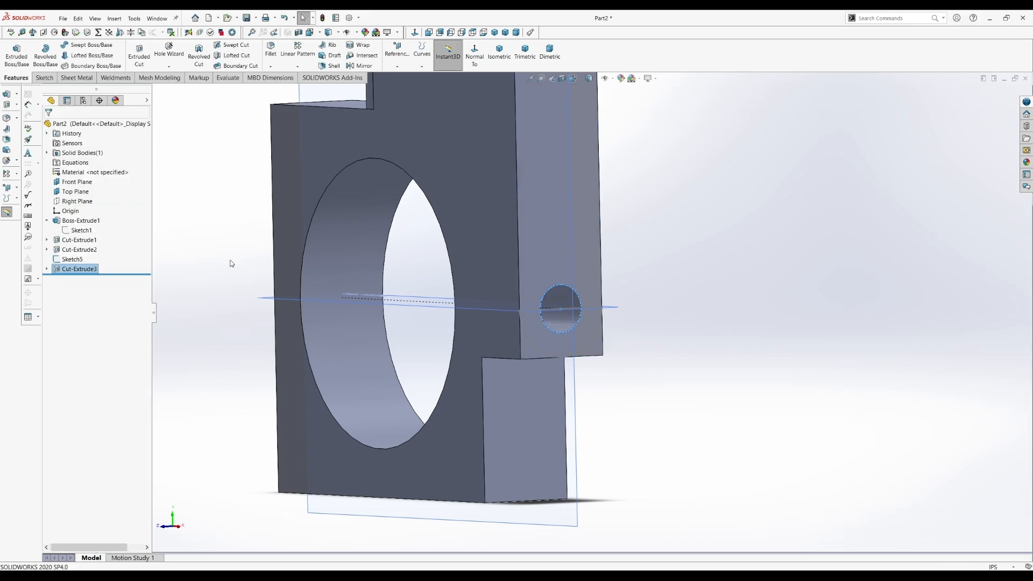
Step: Reorder Sketch5 after Cut-Extrude3 and cut the two corner regions outside its semicircle to a blind depth of 0.75 in
drag(70, 263, 70, 272)
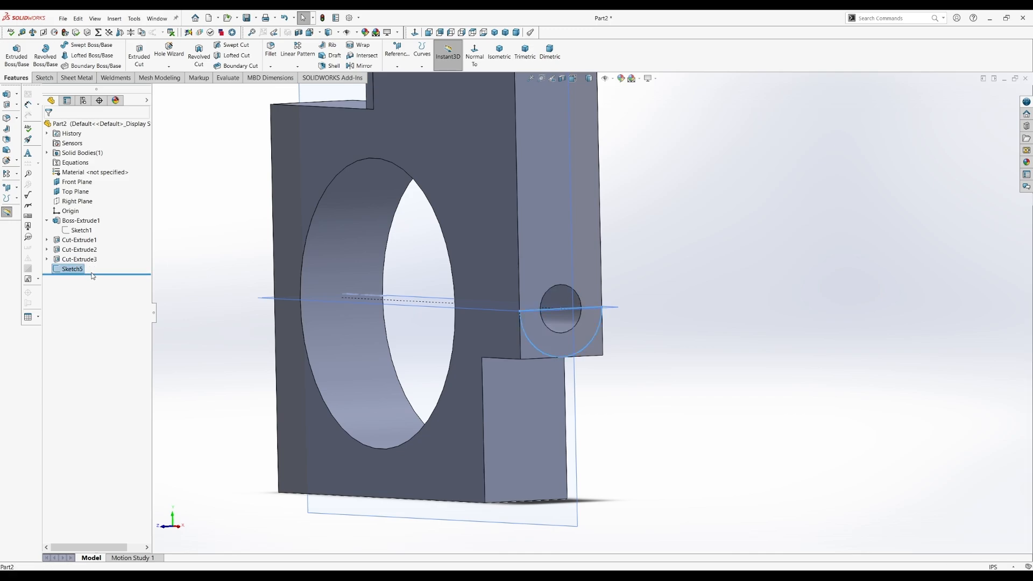
click(143, 56)
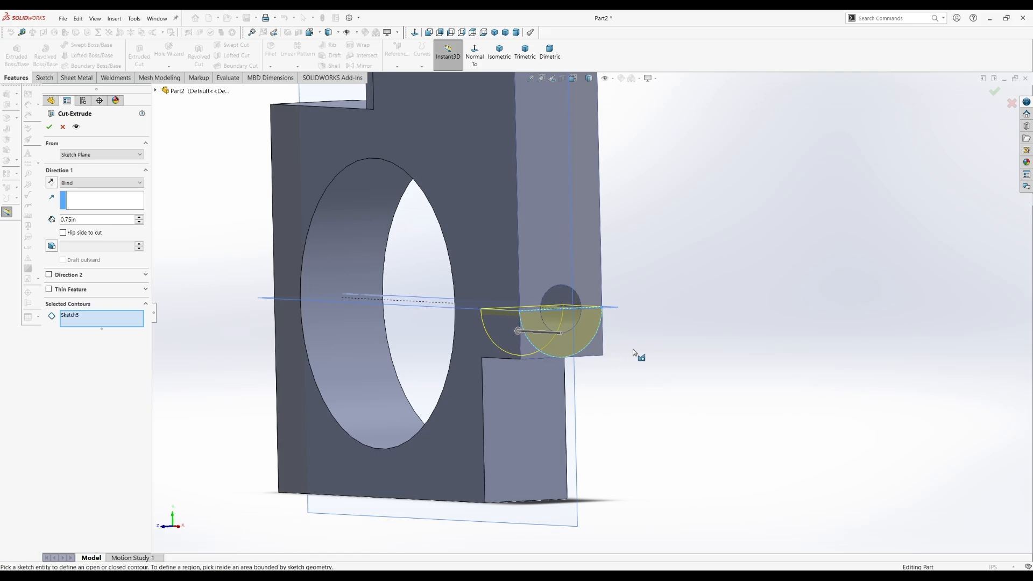
middle_drag(634, 353, 592, 359)
scroll(592, 360, down, 3)
click(518, 339)
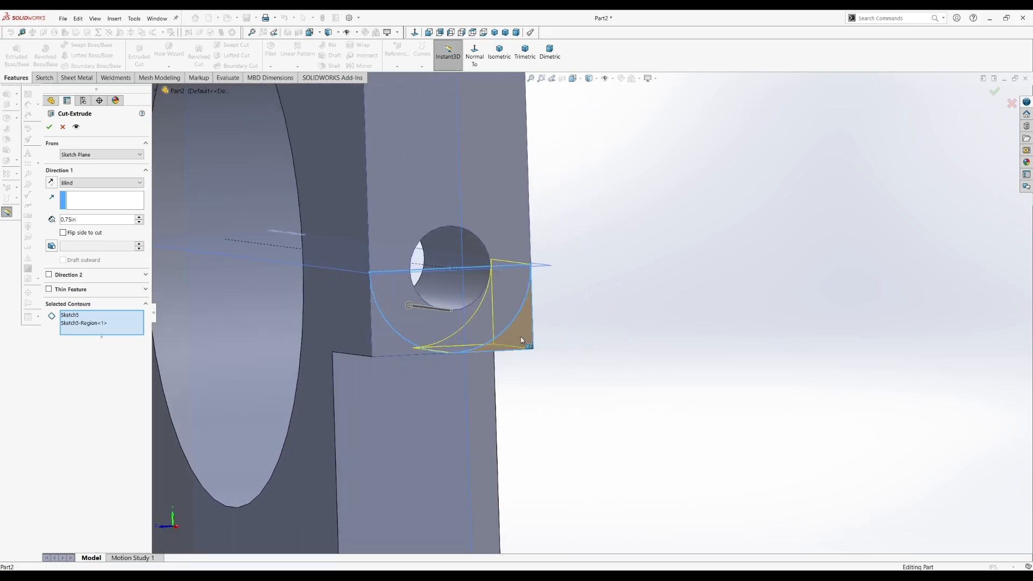
click(393, 351)
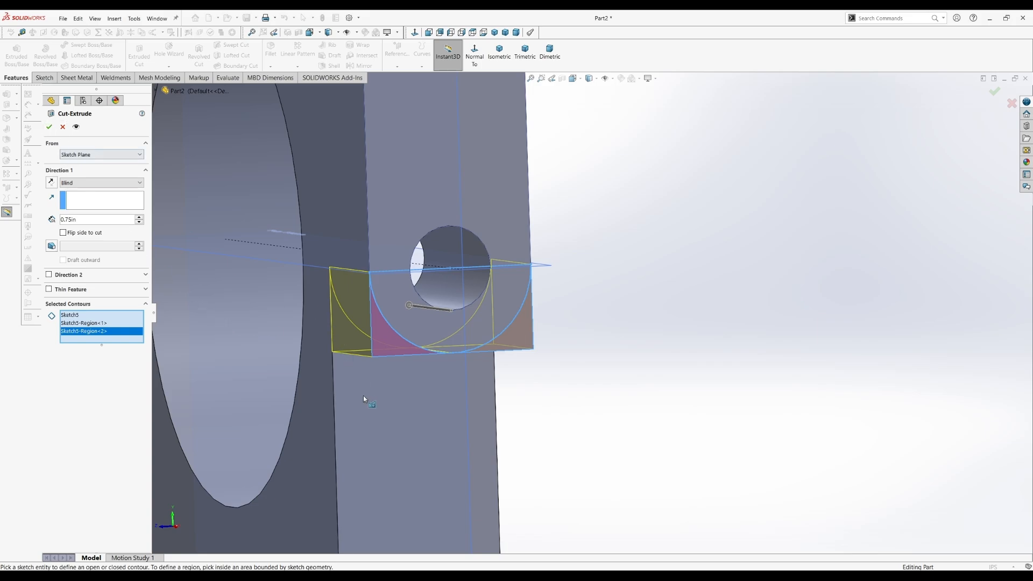
scroll(365, 396, up, 2)
middle_drag(365, 395, 423, 392)
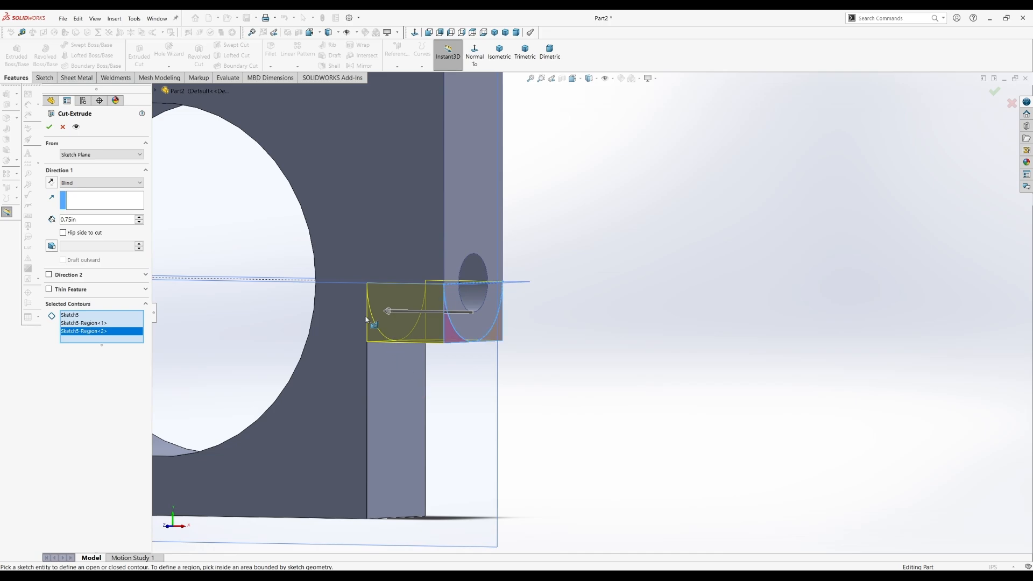
click(49, 126)
Step: Examine the part in isometric, trimetric and dimetric views and look at the top step from above
scroll(438, 373, up, 5)
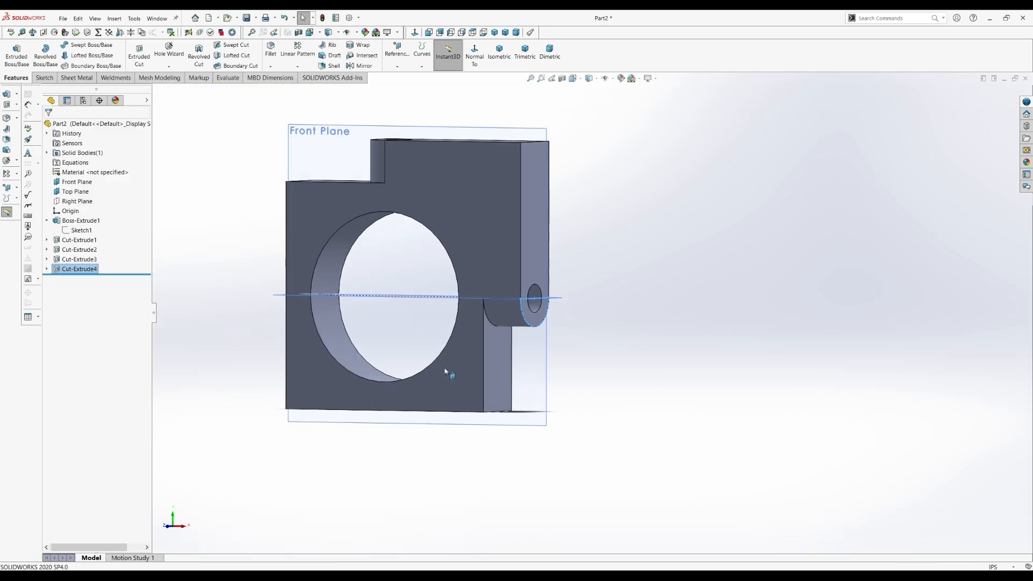
middle_drag(459, 274, 495, 270)
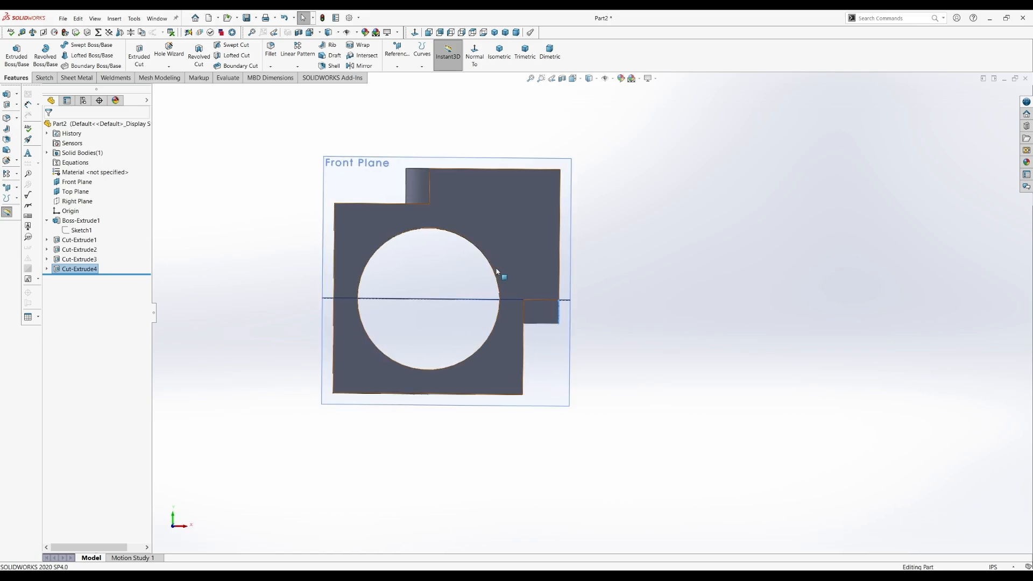
click(500, 53)
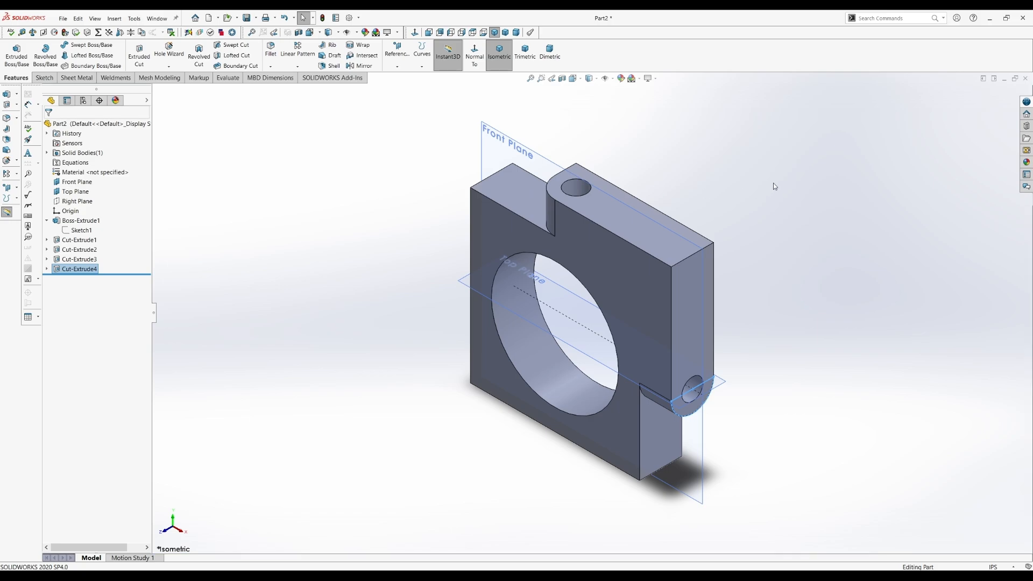
click(525, 53)
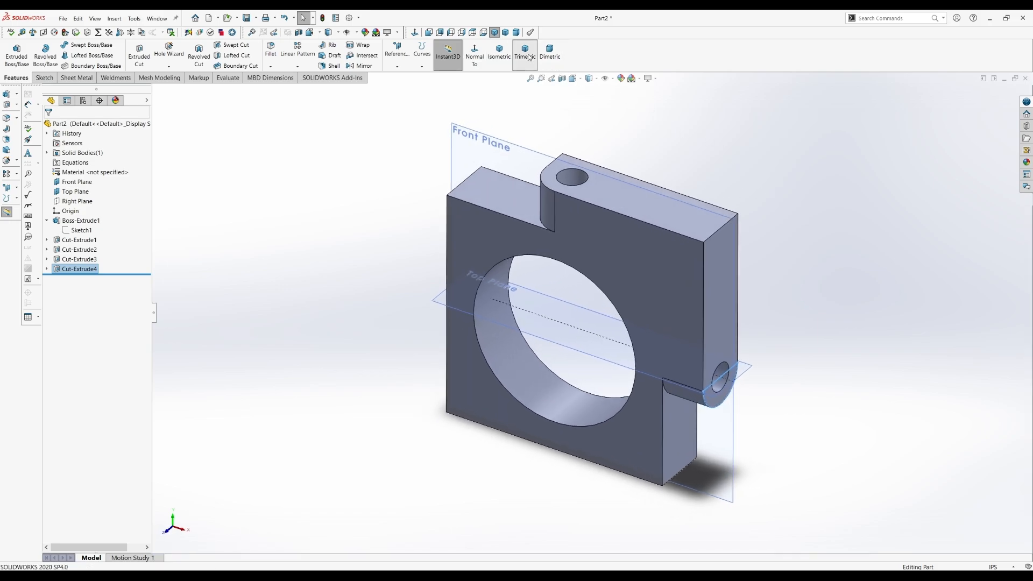
click(557, 60)
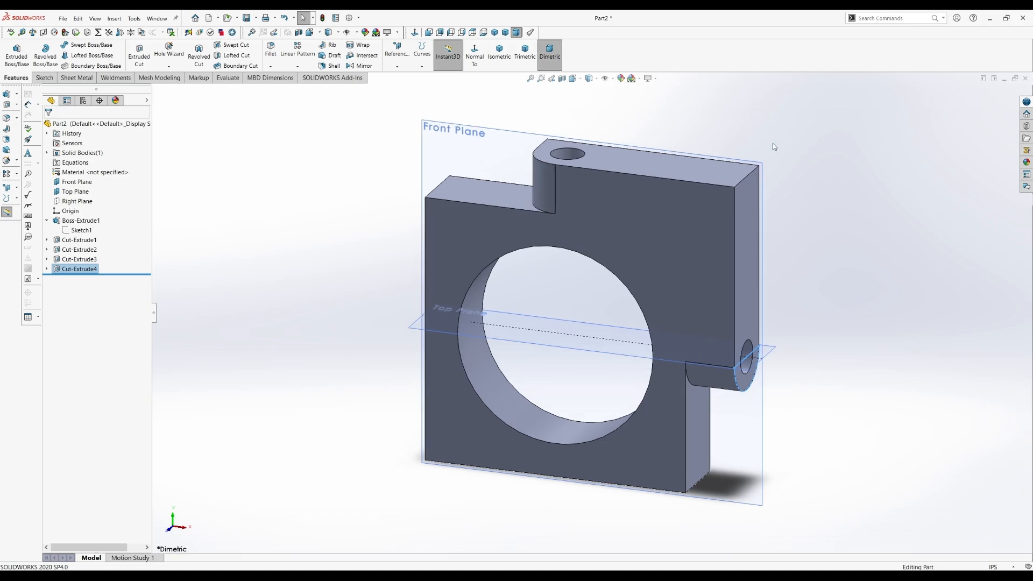
click(523, 58)
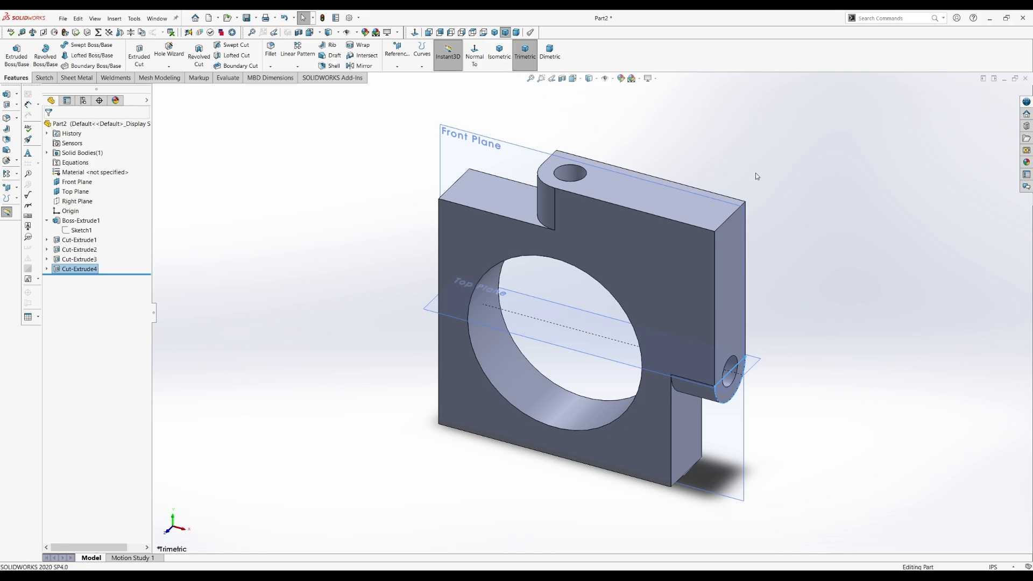
key(f)
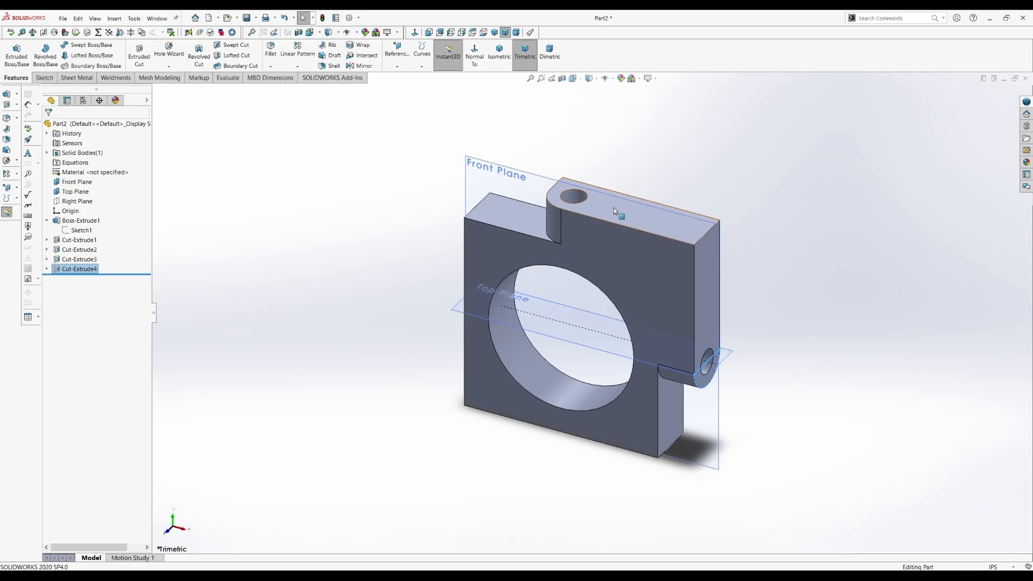
middle_drag(627, 194, 681, 286)
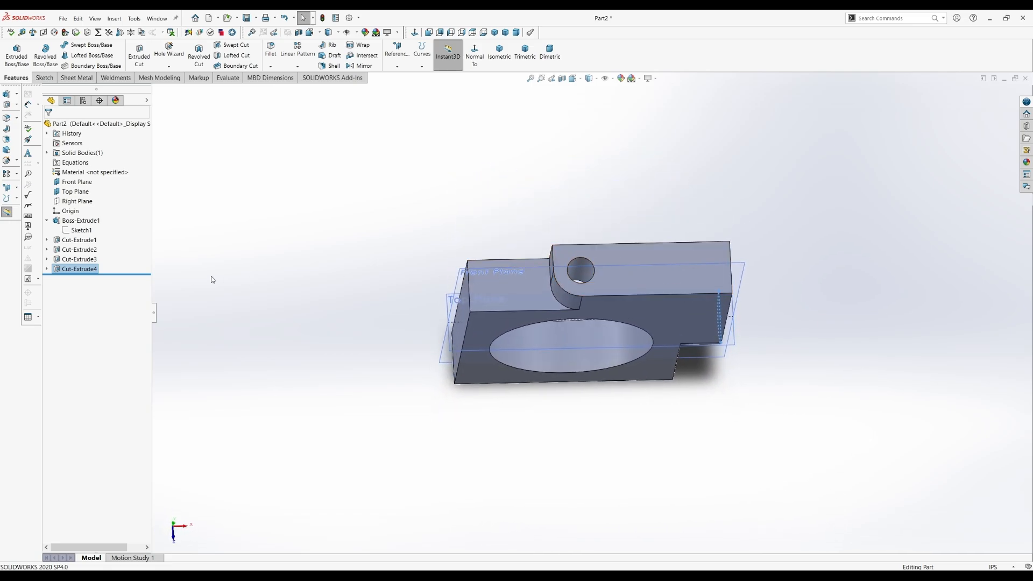
Step: Look through the sketches under the cut features to find the one that rounds the top step
click(48, 259)
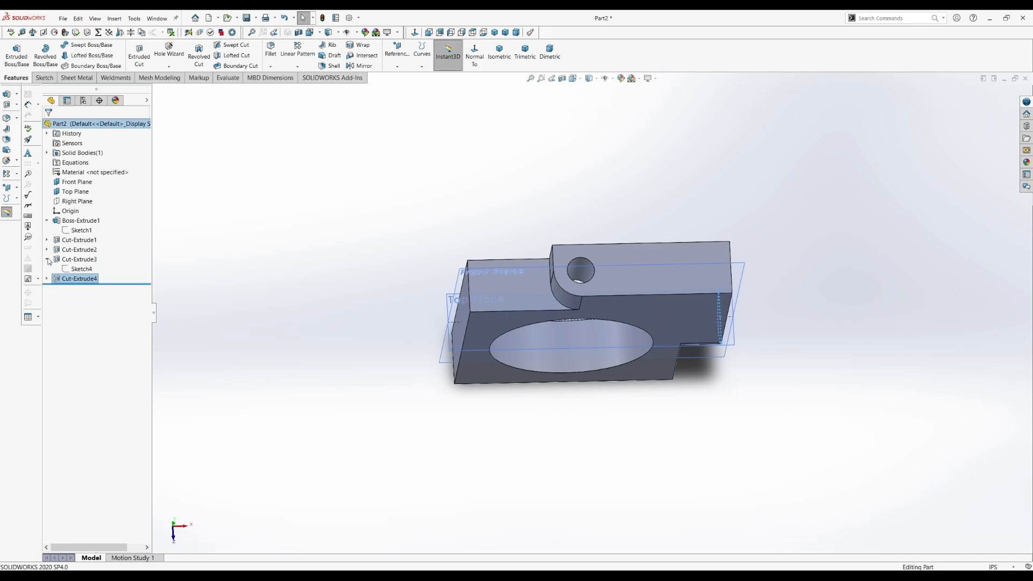
click(47, 278)
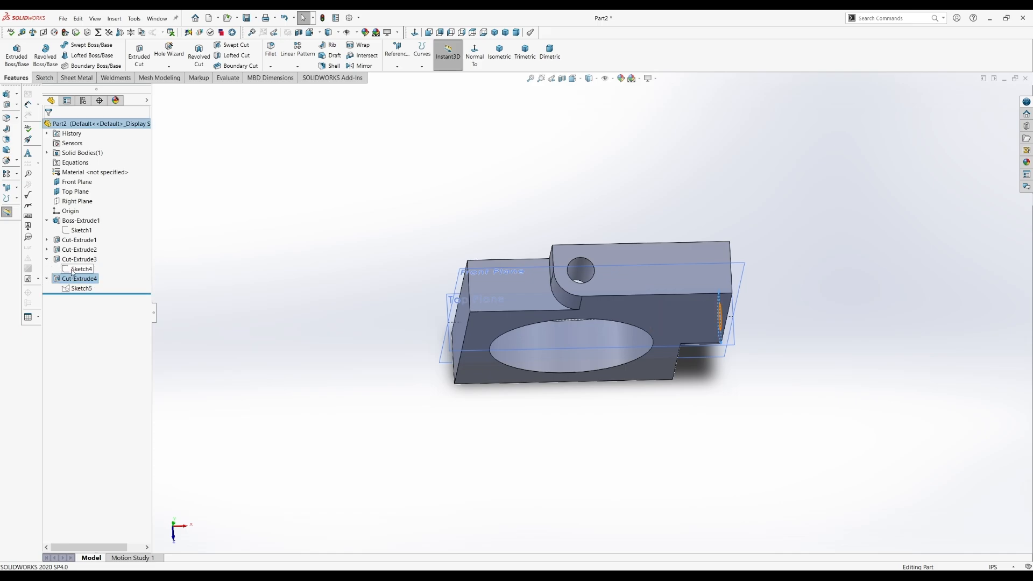
click(48, 279)
click(48, 260)
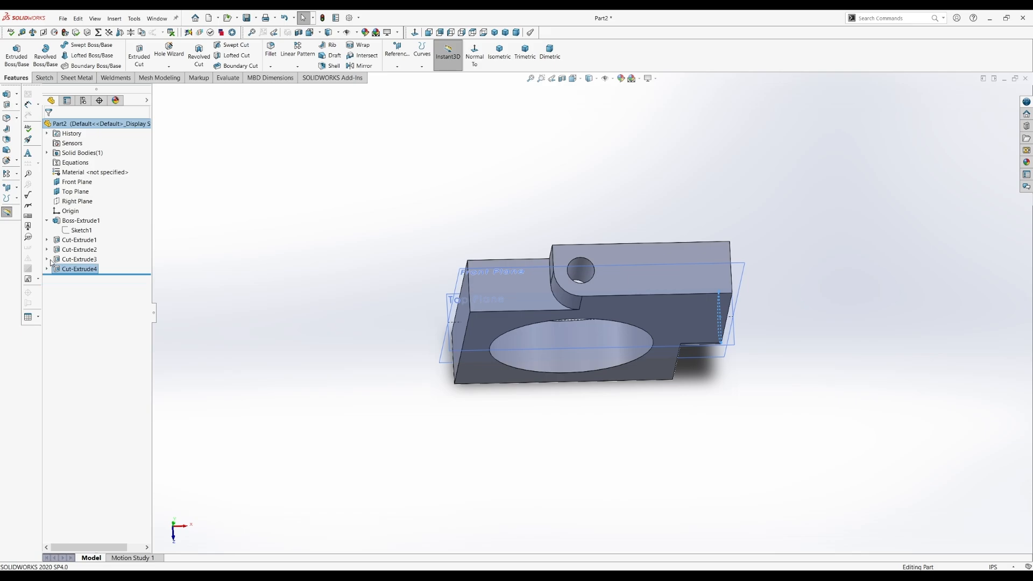
click(47, 249)
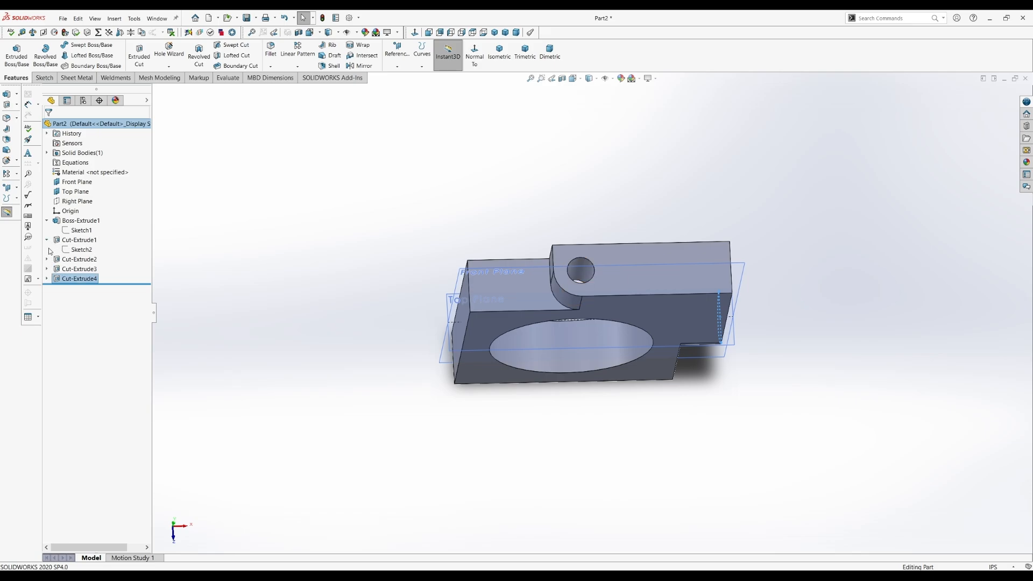
click(47, 249)
click(48, 249)
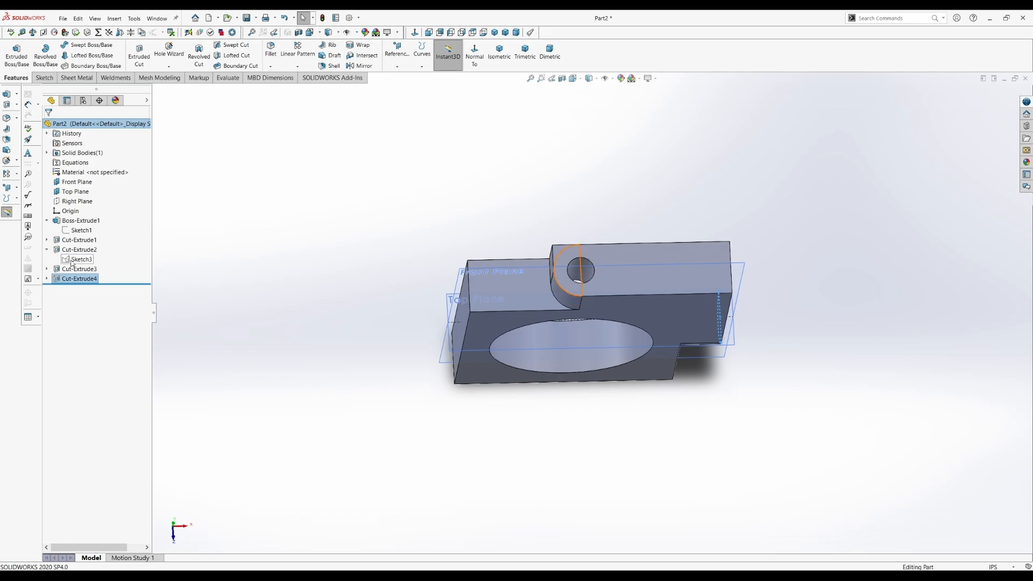
Step: Inspect Sketch3 up close on the top step, open it for editing to check its semicircle, and exit it
click(73, 262)
scroll(603, 280, down, 3)
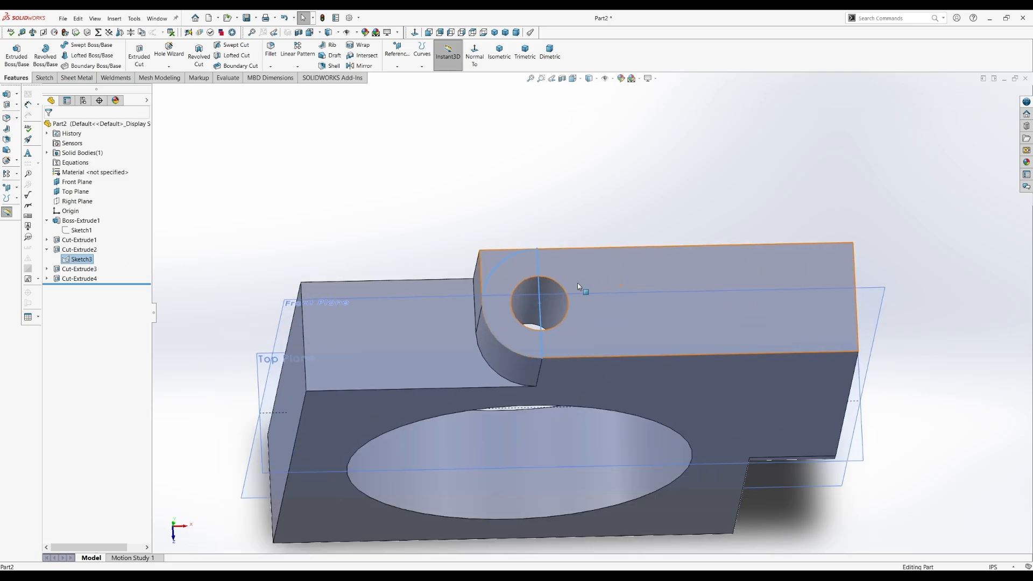
scroll(516, 304, down, 3)
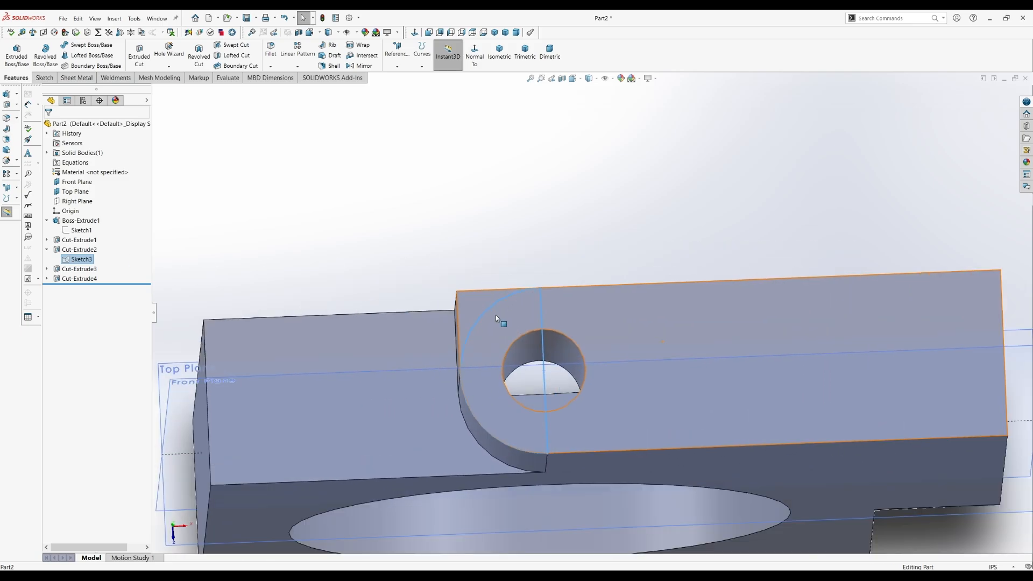
click(77, 262)
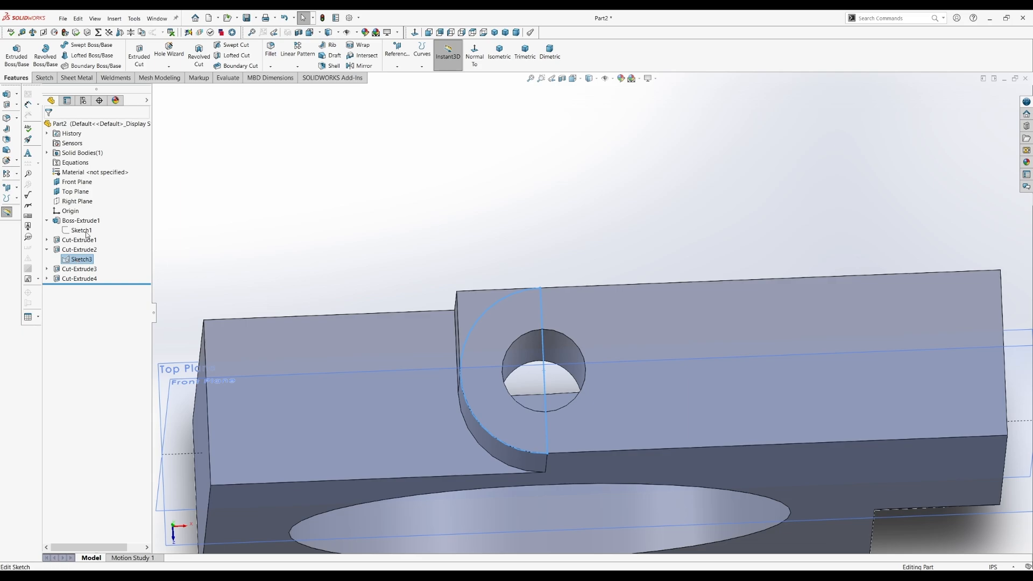
click(86, 232)
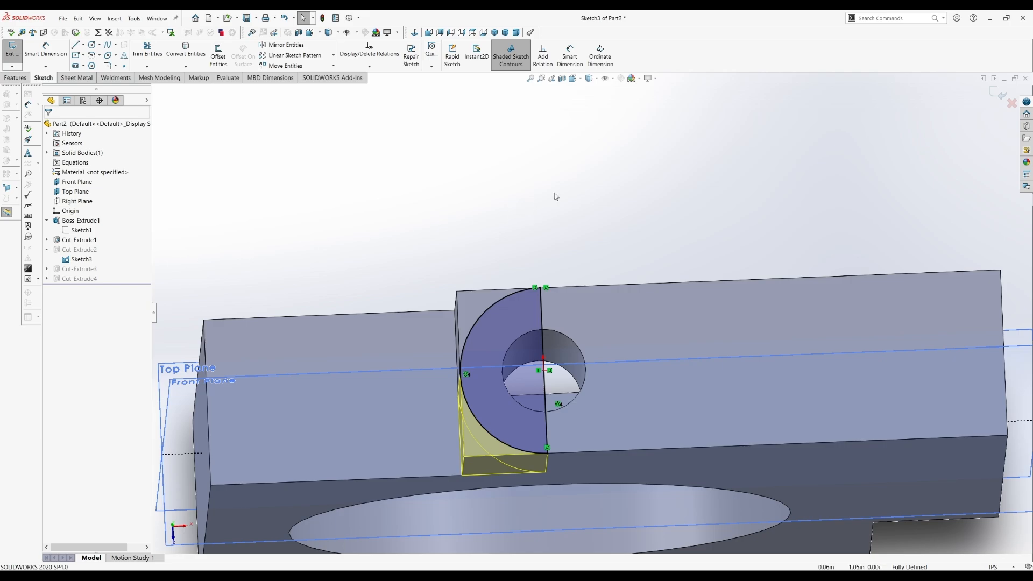
click(999, 94)
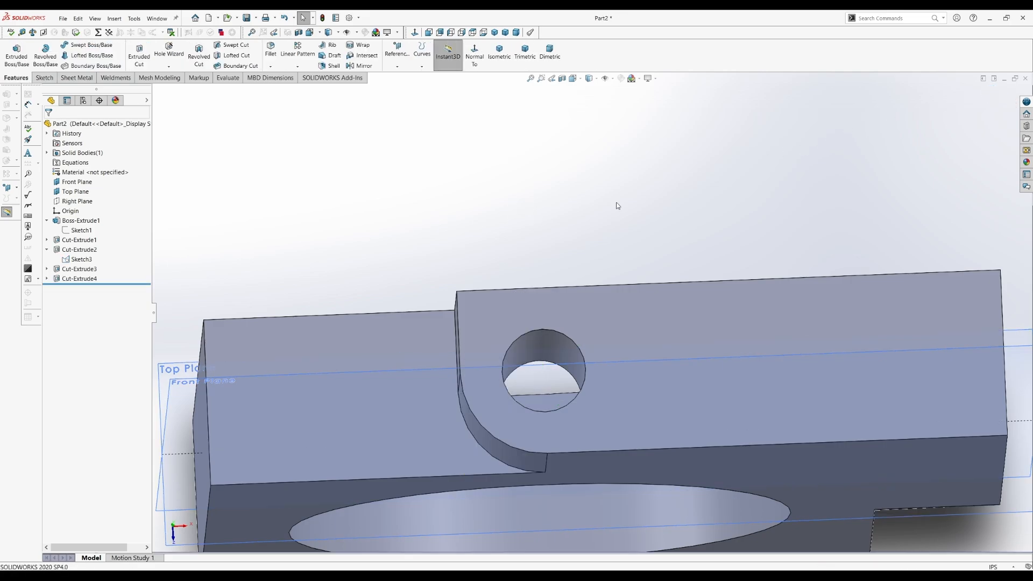
Step: Redefine the contours of Cut-Extrude2 to cut both corner regions outside the Sketch3 semicircle
click(93, 250)
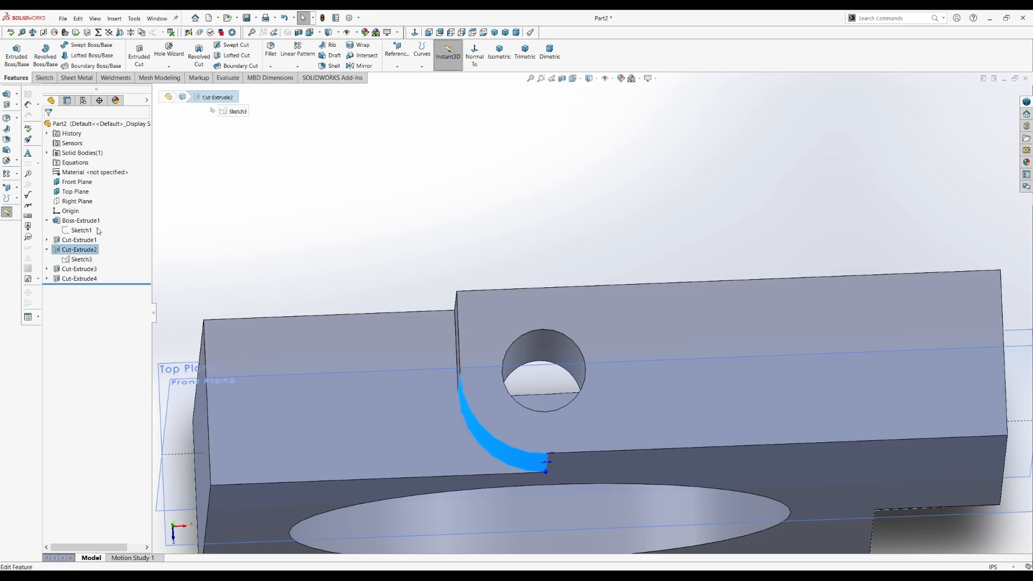
click(98, 232)
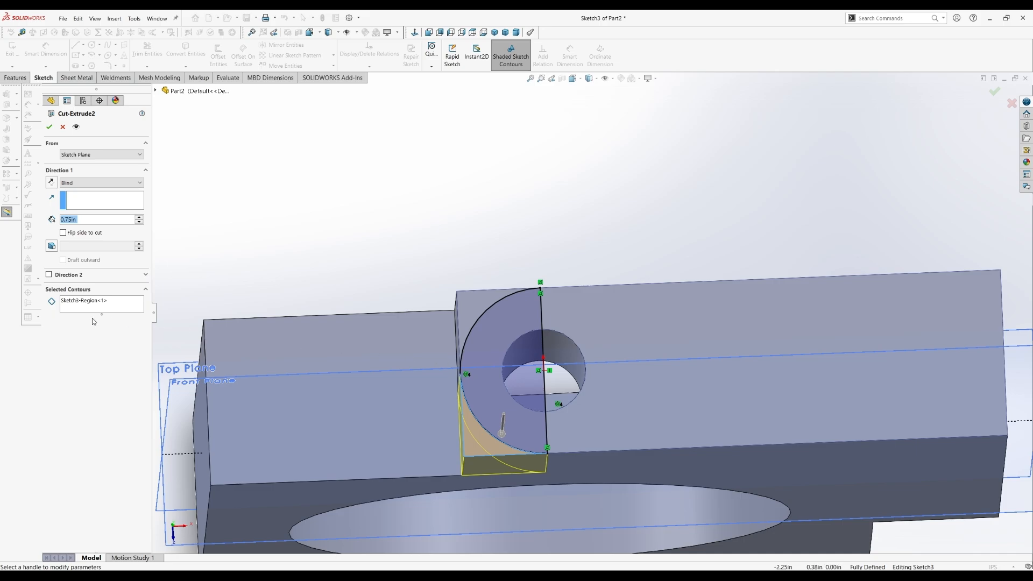
click(127, 308)
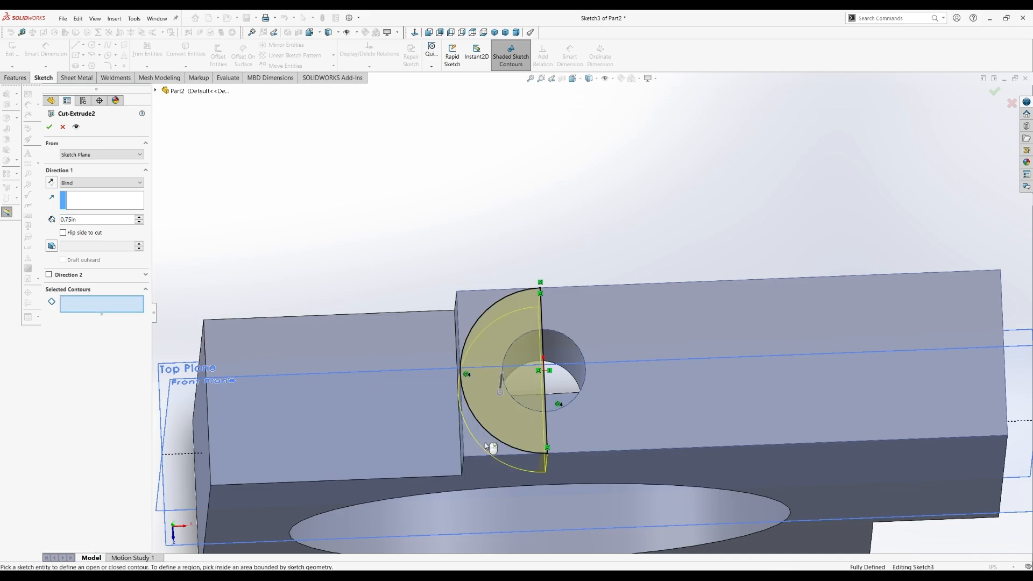
click(486, 443)
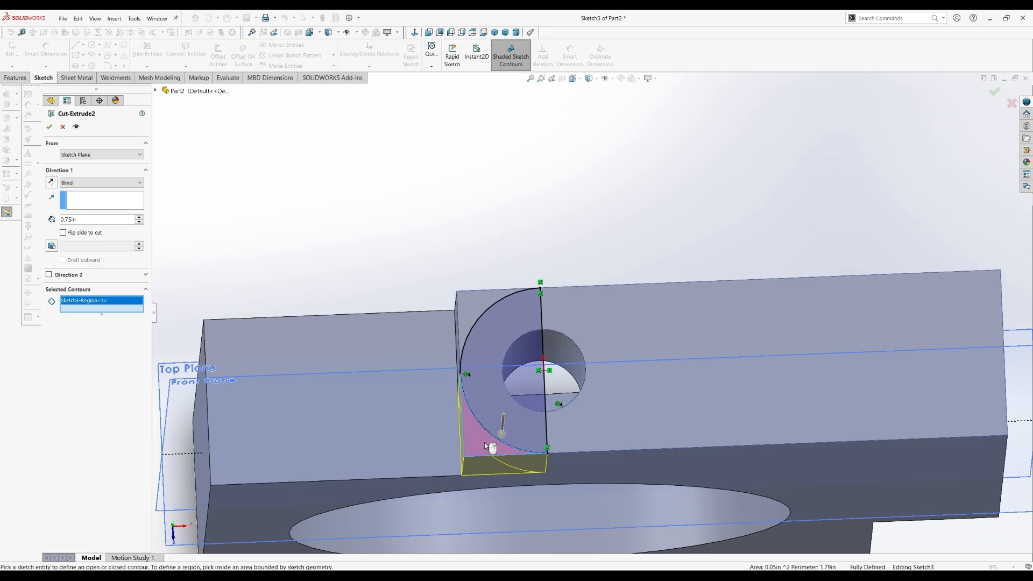
click(476, 314)
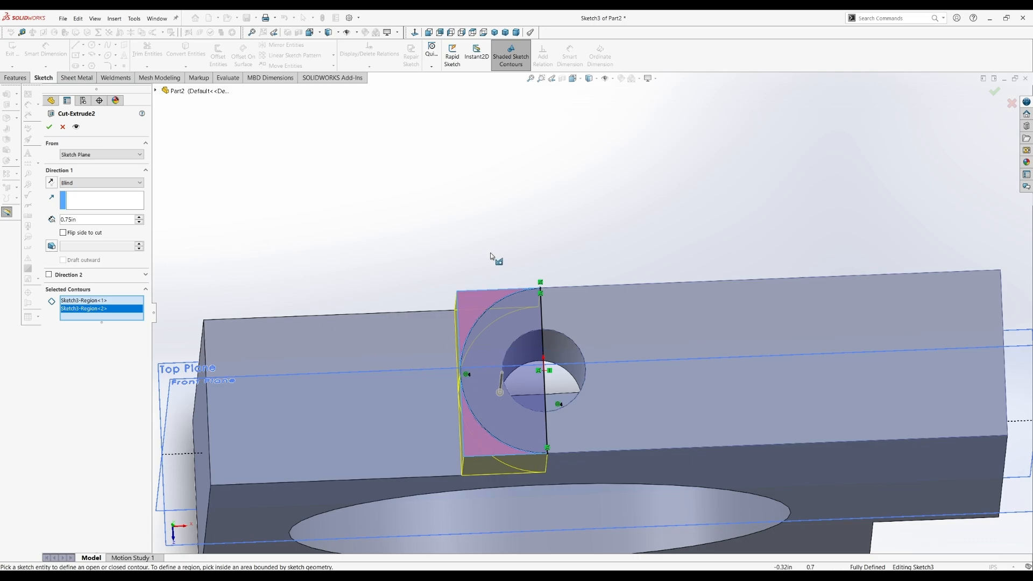
click(49, 127)
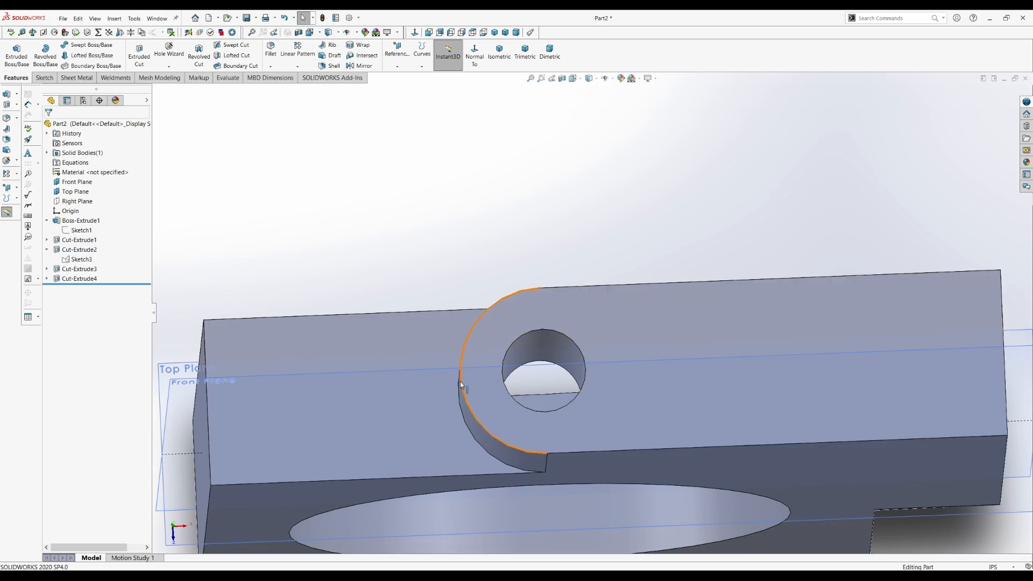
Step: Collapse the feature tree and examine the rounded top and side steps from several angles and in isometric view
scroll(498, 385, up, 2)
scroll(520, 383, up, 1)
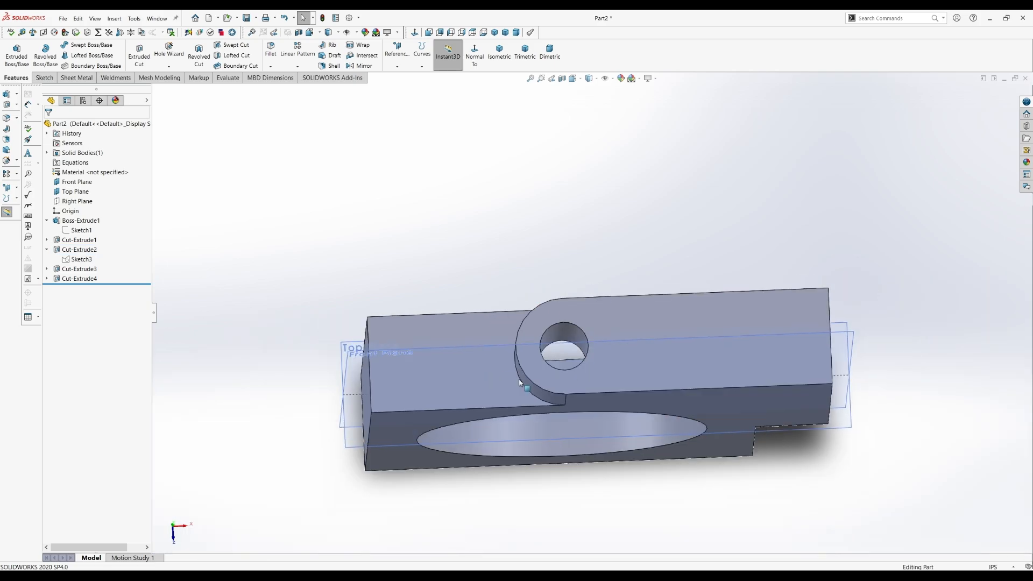
click(57, 124)
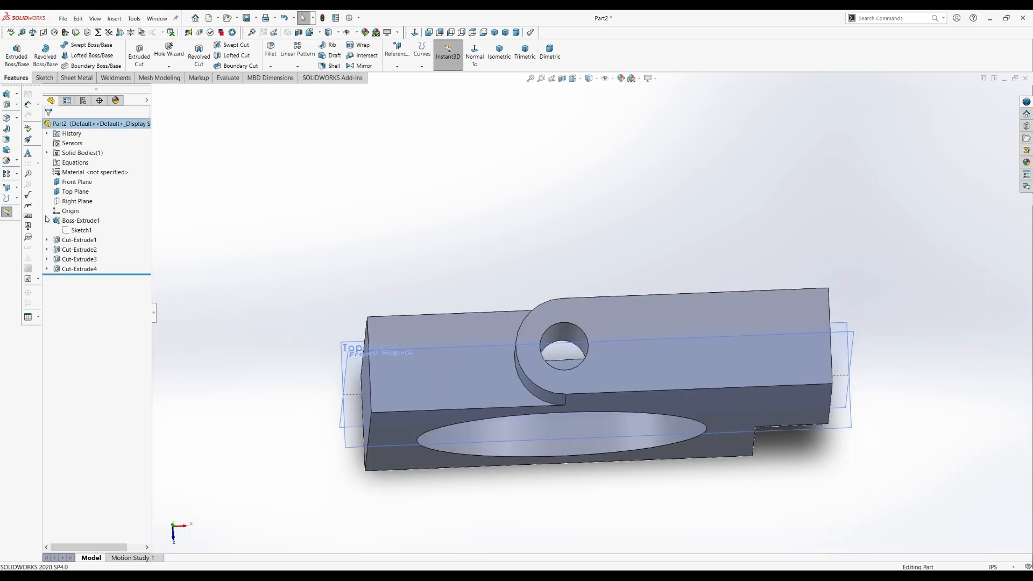
click(48, 221)
middle_drag(653, 461, 650, 327)
scroll(720, 427, up, 3)
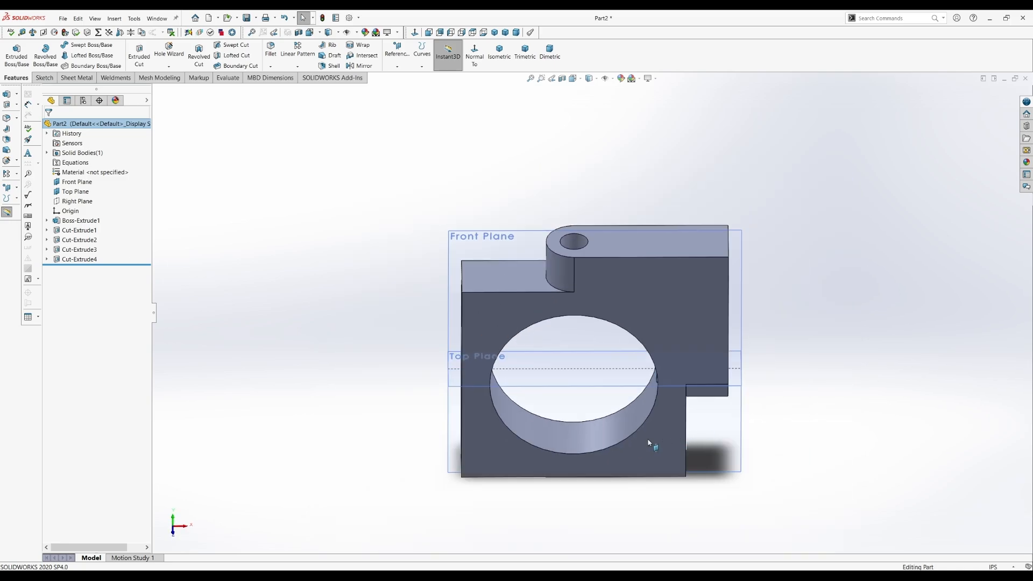
middle_drag(652, 444, 595, 386)
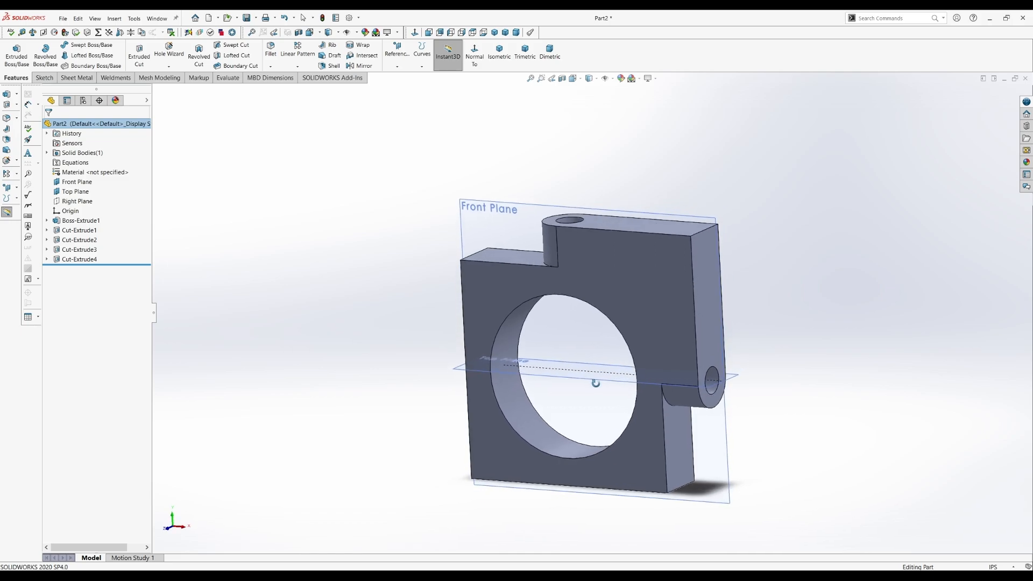
click(500, 51)
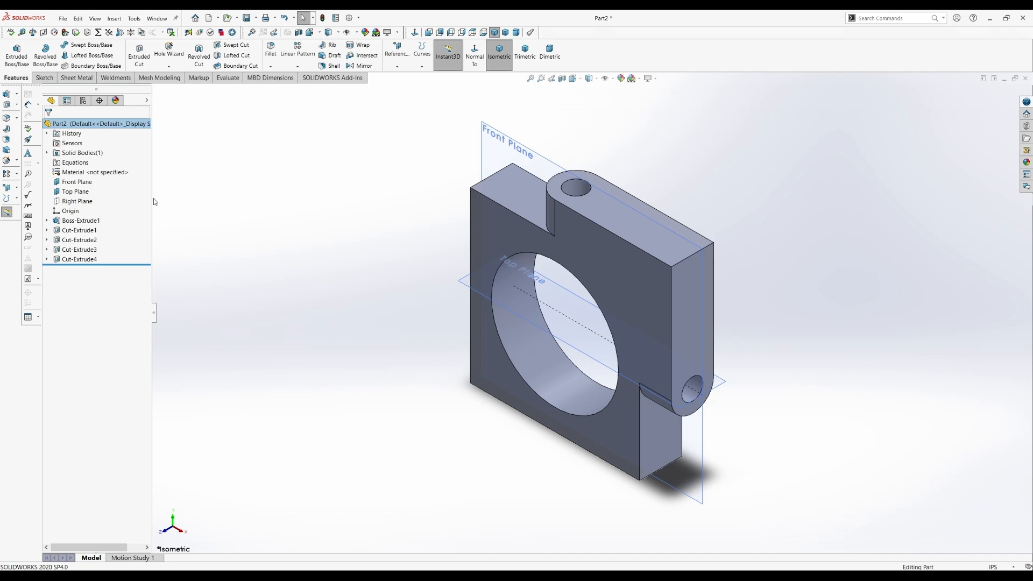
Step: Assign the 6061 Alloy material from the Aluminium Alloys category to the part
click(81, 173)
right_click(80, 172)
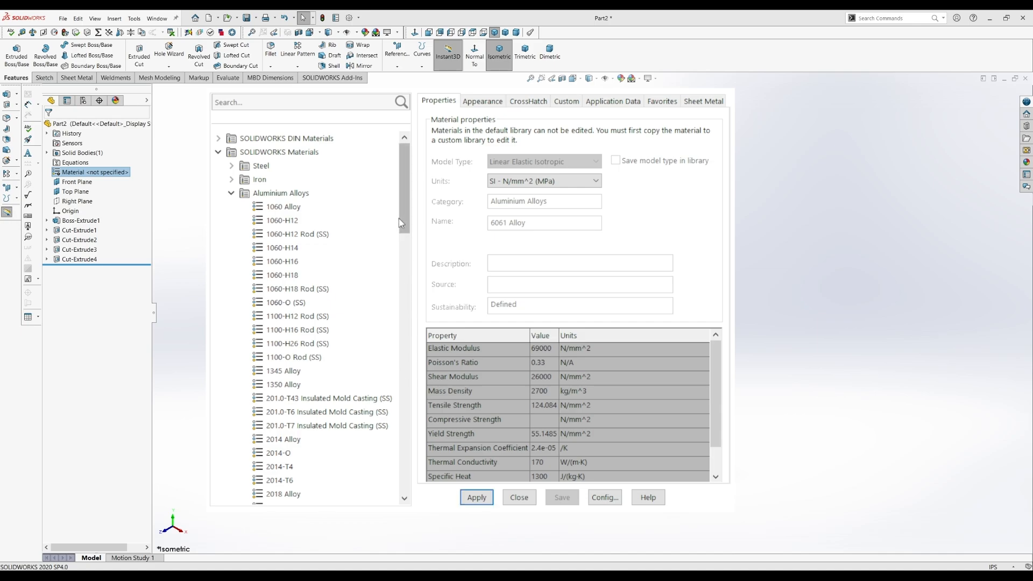
drag(406, 210, 412, 392)
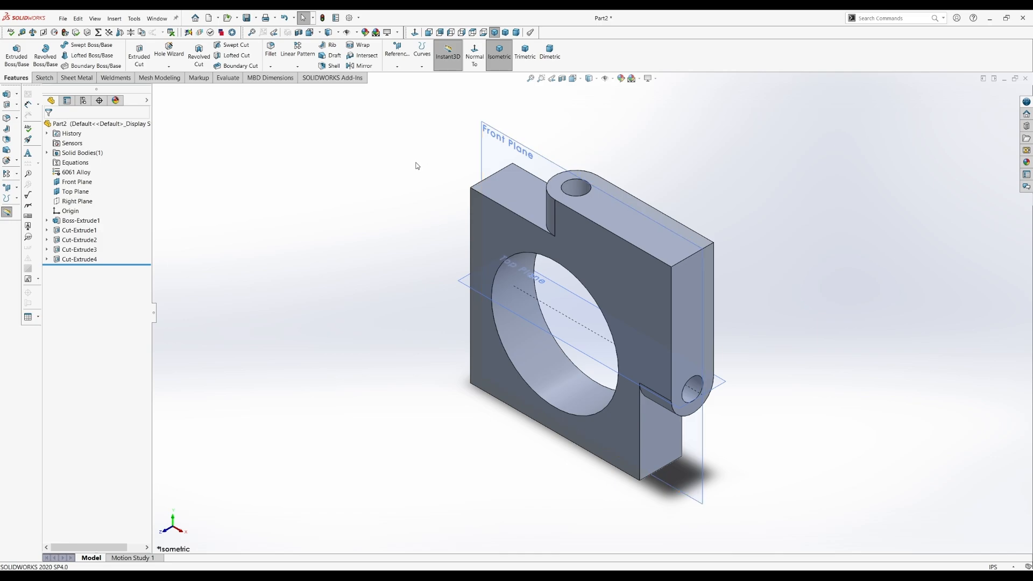
Step: Evaluate the part's mass properties and highlight its mass and volume in the report
click(229, 78)
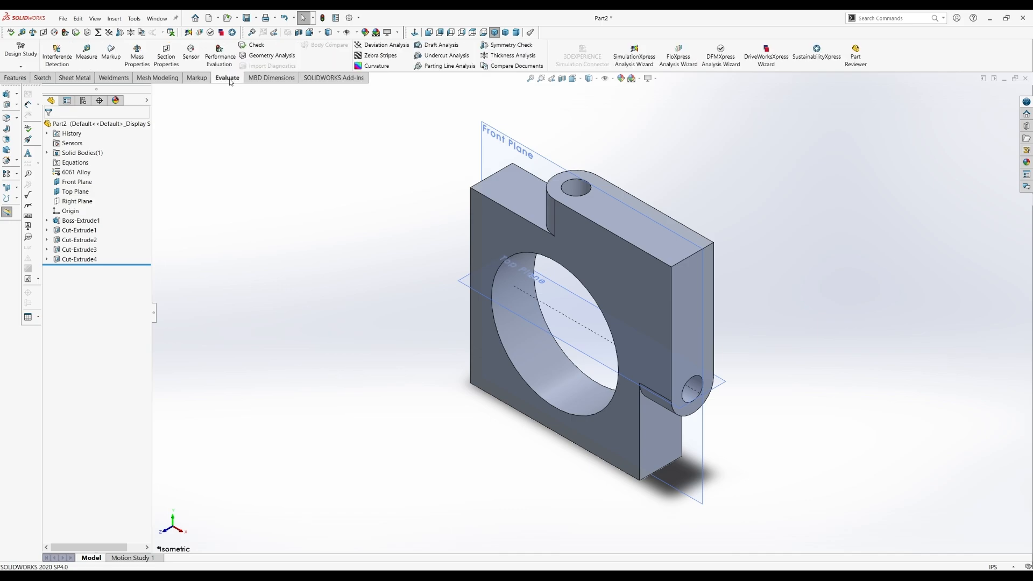
click(137, 59)
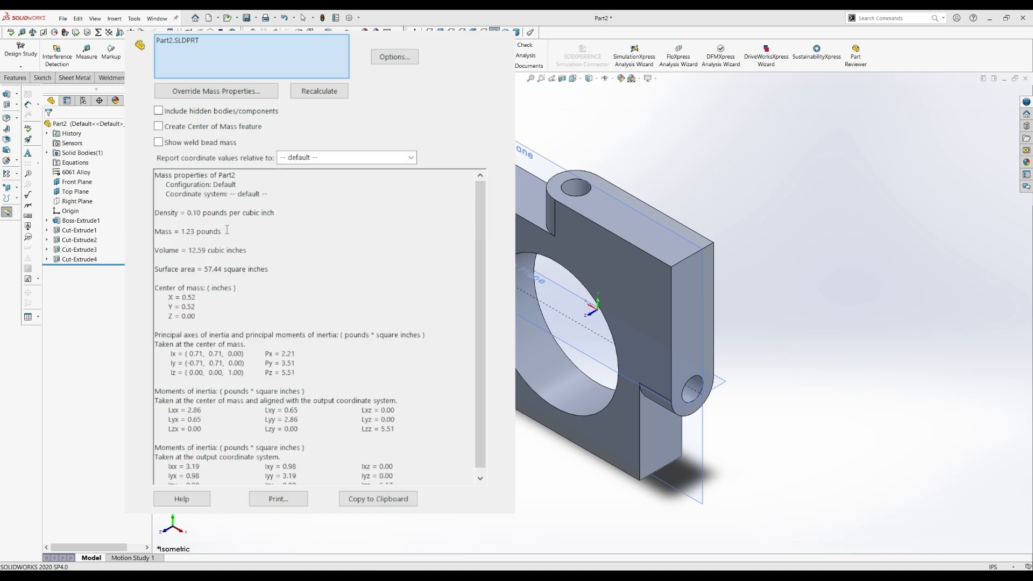
drag(223, 231, 155, 232)
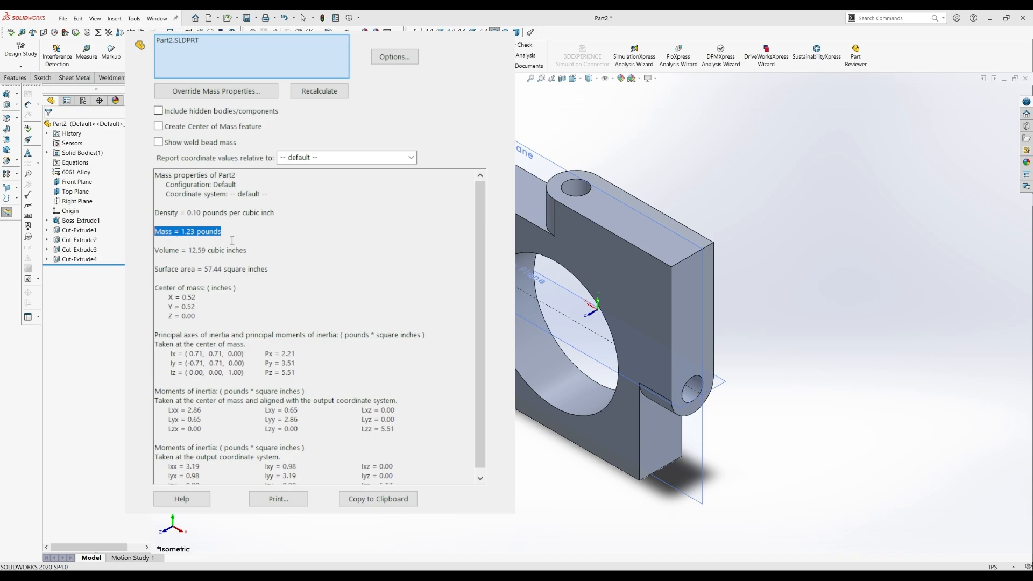
drag(247, 250, 155, 250)
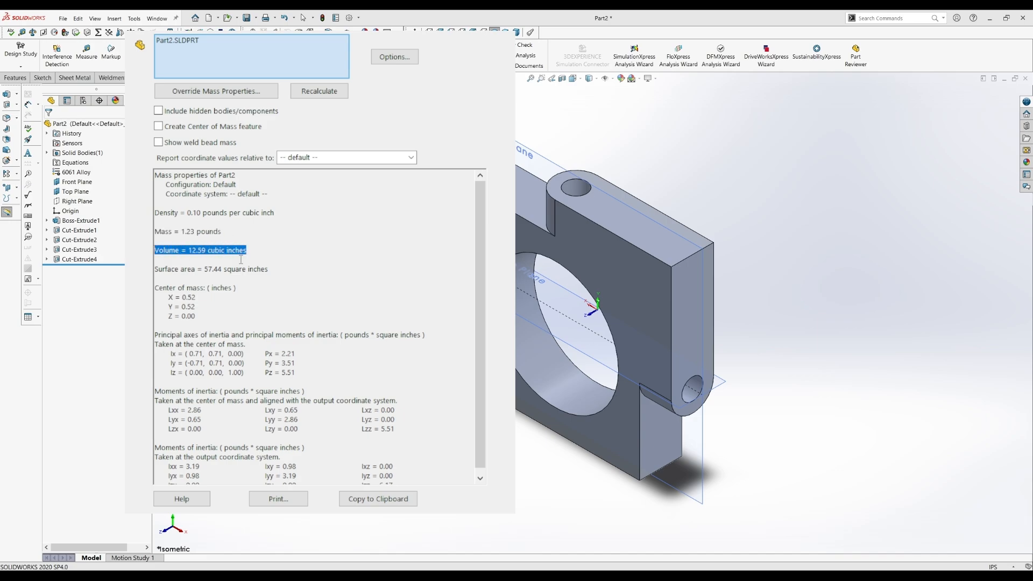